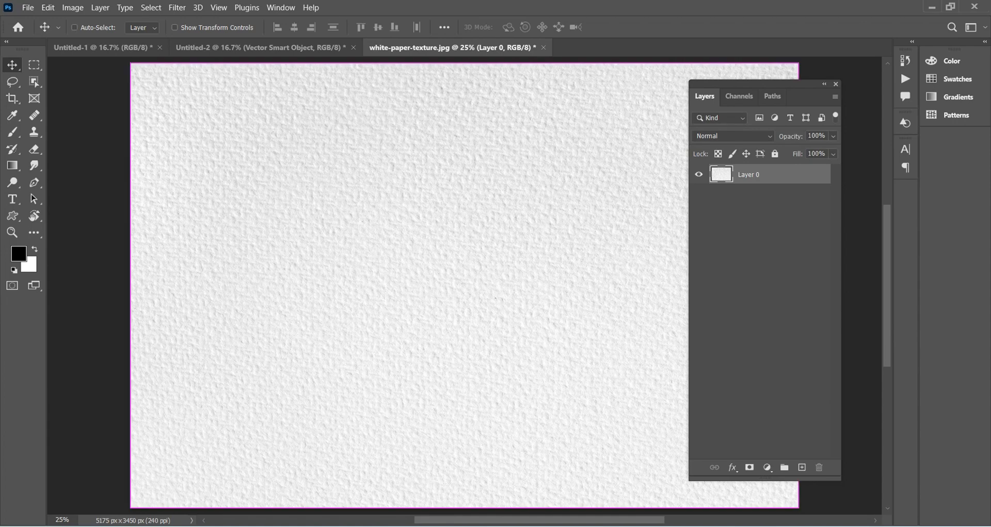
# Paste the copied white paper texture into the Untitled-1 poster document as a layer above the background
pyautogui.hotkey('ctrl', 'Tab')
pyautogui.hotkey('ctrl', 'v')
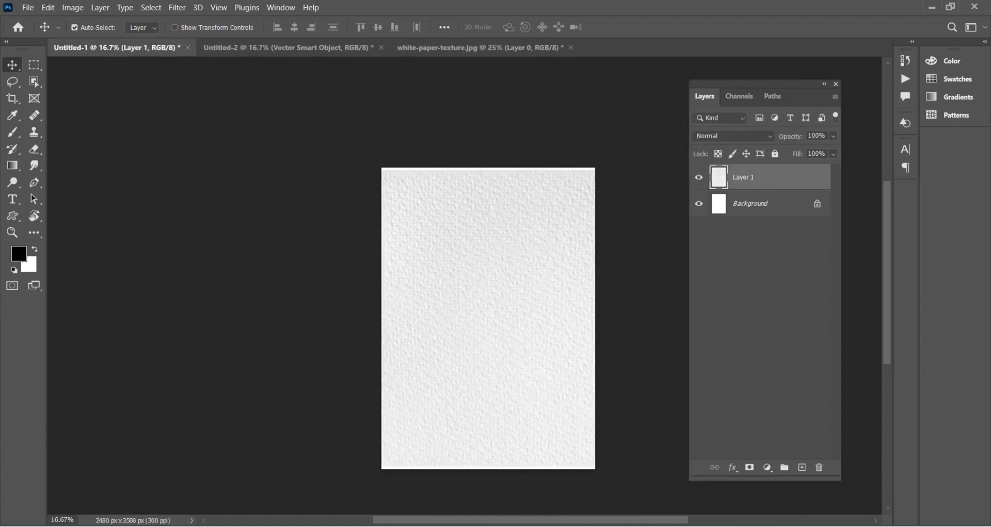
pyautogui.moveTo(488, 310); pyautogui.dragTo(413, 296)
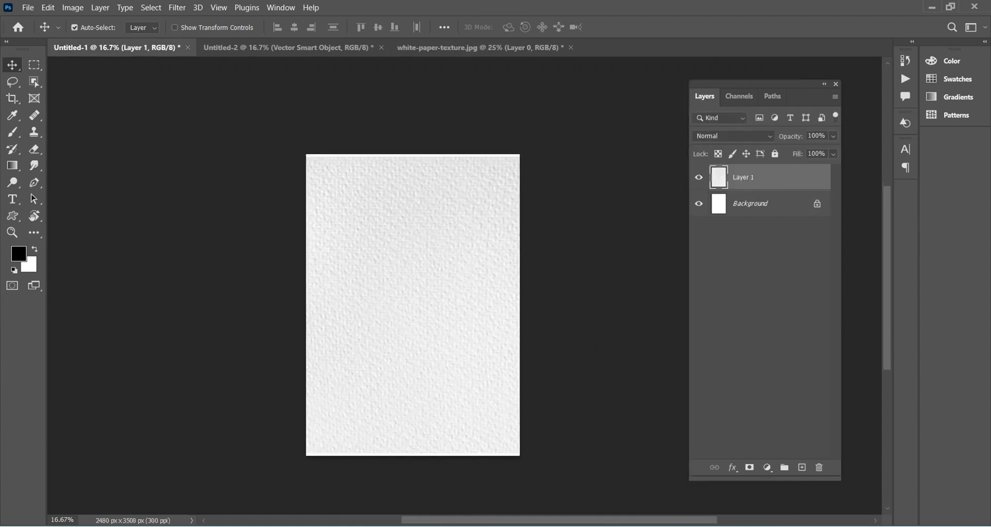
# Copy the strawberry milk tea cup from Untitled-2 into Untitled-1 and place it in the poster's lower right area
pyautogui.hotkey('ctrl', 'Tab')
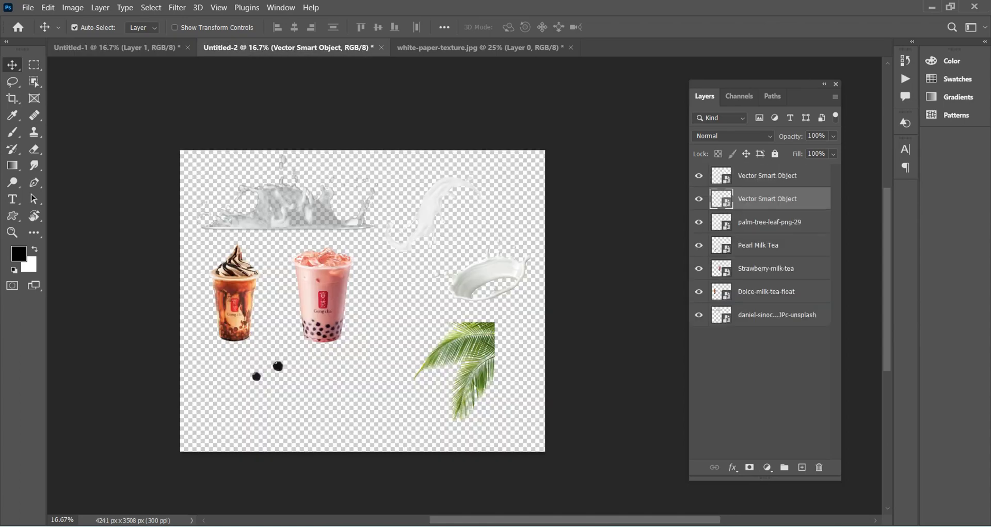
pyautogui.click(323, 295)
pyautogui.hotkey('ctrl', 'c')
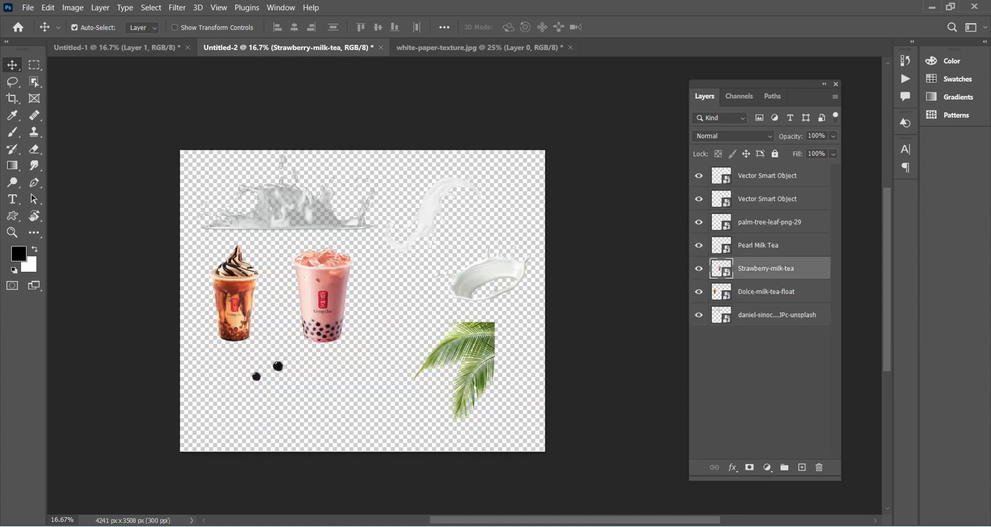
pyautogui.click(117, 47)
pyautogui.hotkey('ctrl', 'v')
pyautogui.moveTo(413, 309); pyautogui.dragTo(456, 358)
# Close the white-paper-texture.jpg document without saving its changes
pyautogui.click(522, 48)
pyautogui.click(613, 48)
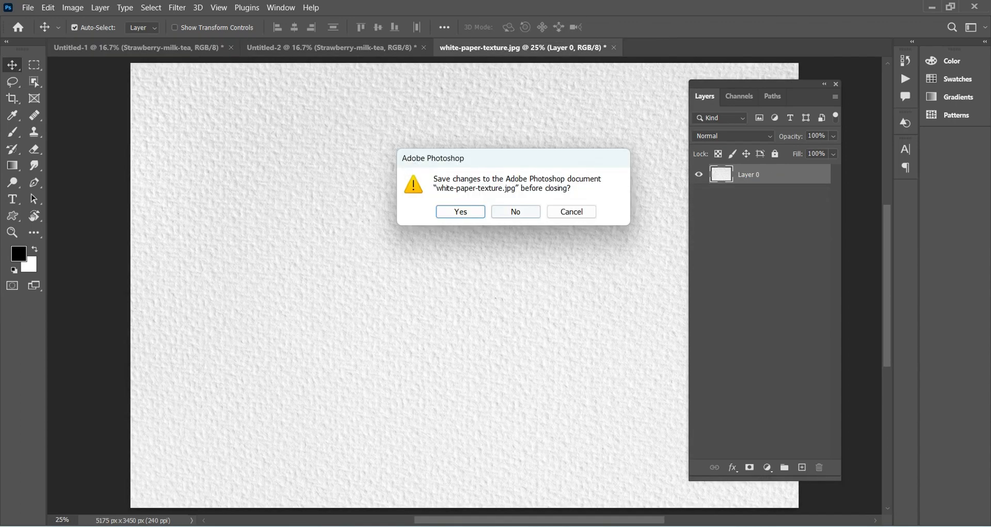
pyautogui.click(514, 250)
# Copy the dolce milk tea float cup from Untitled-2 into Untitled-1
pyautogui.click(234, 304)
pyautogui.hotkey('ctrl', 'c')
pyautogui.click(138, 48)
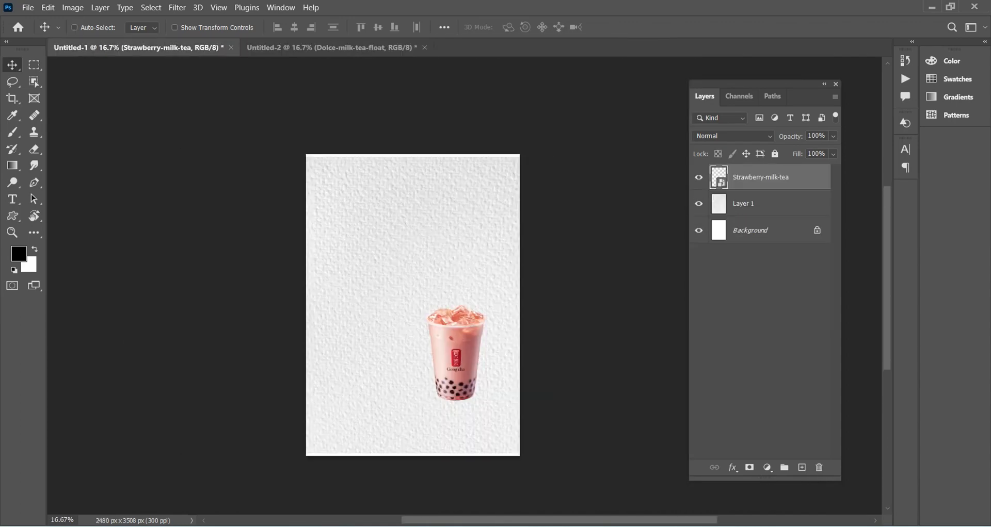
pyautogui.hotkey('ctrl', 'v')
pyautogui.moveTo(413, 315); pyautogui.dragTo(421, 283)
# Arrange the float and strawberry cups side by side at mid-height in the right half of the poster
pyautogui.hotkey('ctrl', '+')
pyautogui.hotkey('ctrl', '+')
pyautogui.hotkey('ctrl', '-')
pyautogui.moveTo(458, 320); pyautogui.dragTo(485, 272)
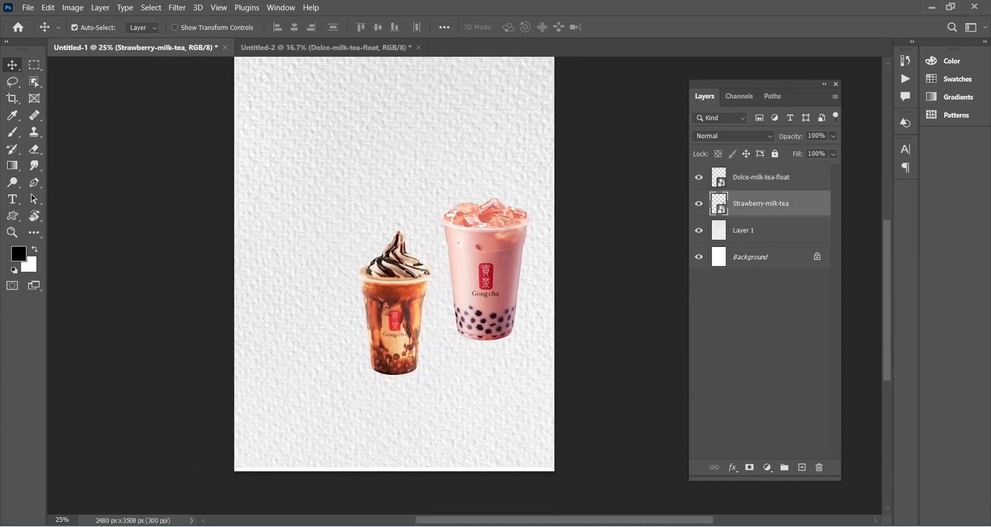
pyautogui.moveTo(395, 310); pyautogui.dragTo(400, 284)
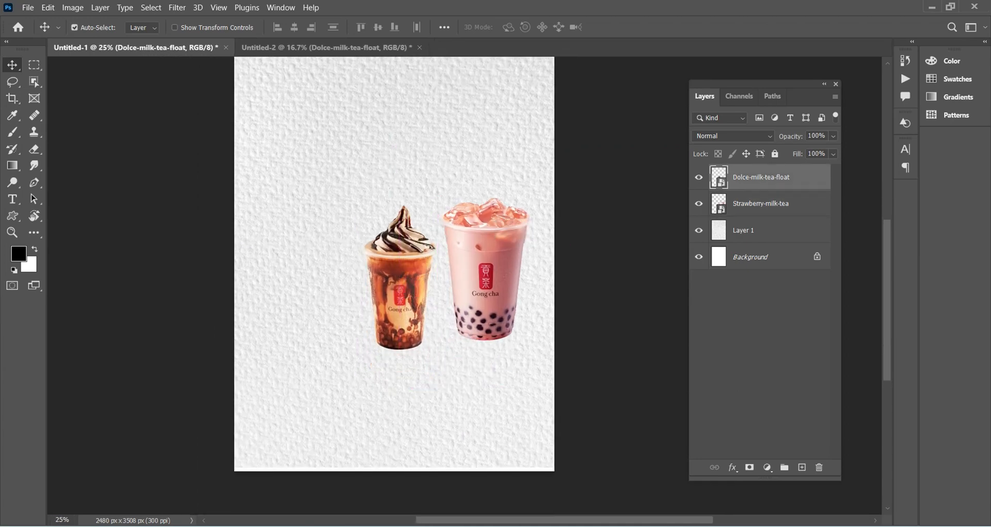
# Add a solid color fill layer in #993333 directly above the paper texture layer
pyautogui.click(769, 230)
pyautogui.click(767, 467)
pyautogui.click(784, 242)
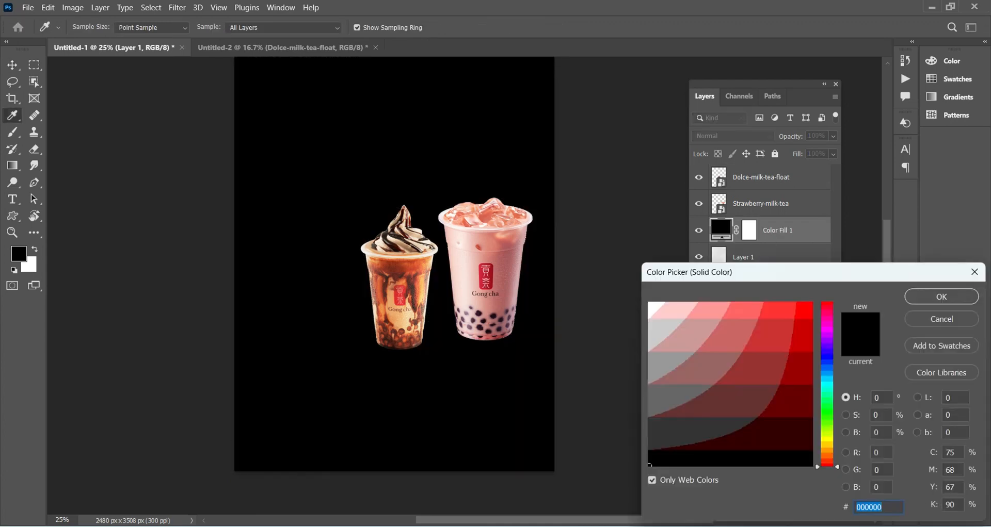
pyautogui.write('993300')
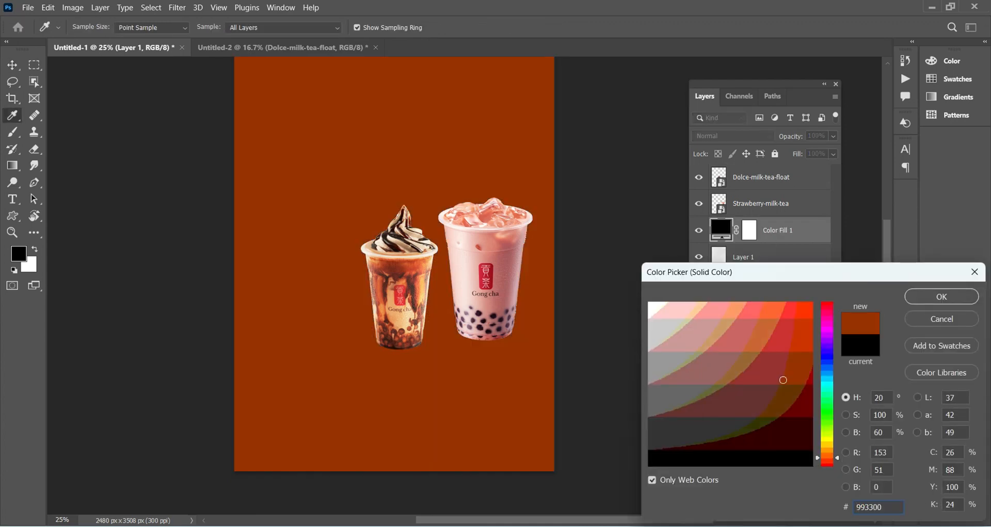
pyautogui.press('BackSpace')
pyautogui.press('BackSpace')
pyautogui.write('33')
pyautogui.press('Return')
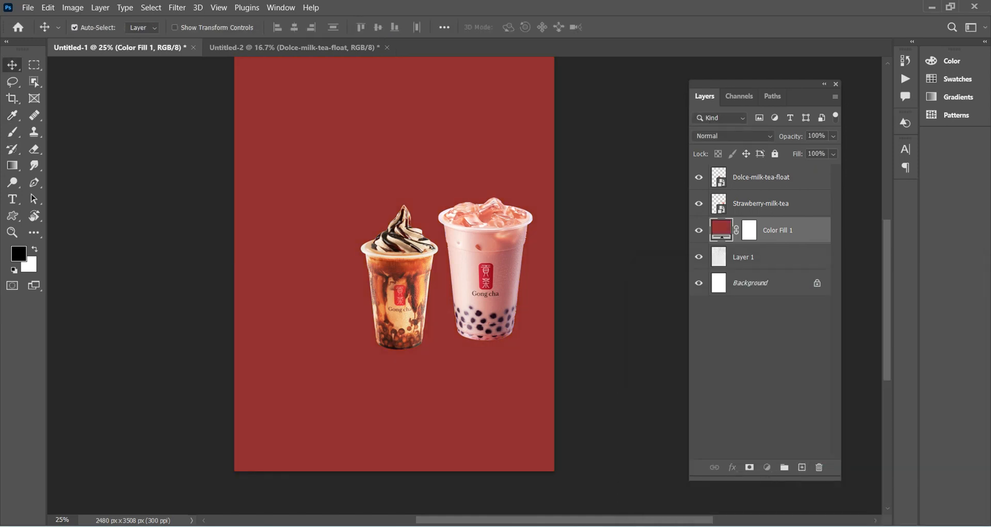
# Try clipping the color fill layer to the paper texture layer, and undo it
pyautogui.click(742, 257)
pyautogui.click(777, 231)
pyautogui.hotkey('ctrl', 'alt', 'g')
pyautogui.hotkey('ctrl', 'z')
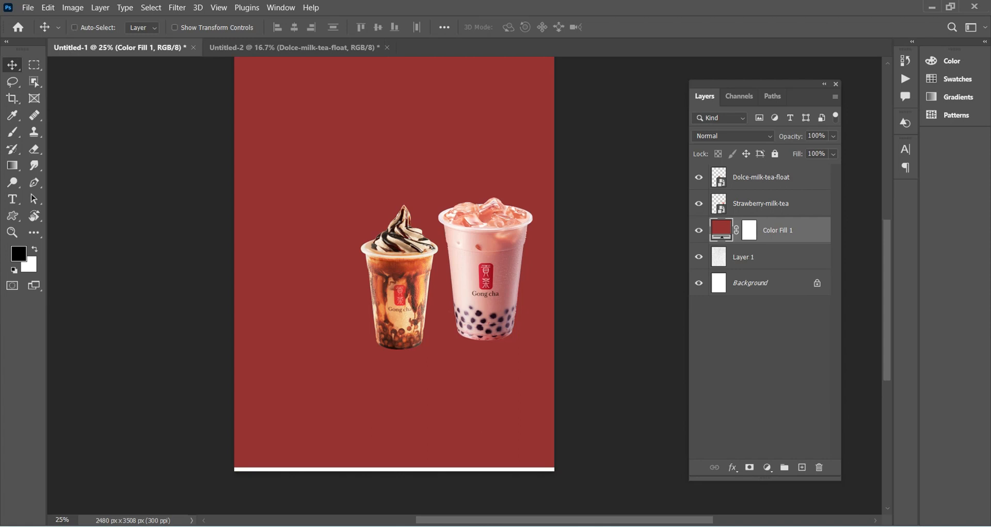
# Try the Multiply blend mode on the paper texture layer and return it to Normal
pyautogui.moveTo(763, 257)
pyautogui.mouseDown()
pyautogui.moveTo(763, 221)
pyautogui.moveTo(763, 257)
pyautogui.mouseUp()
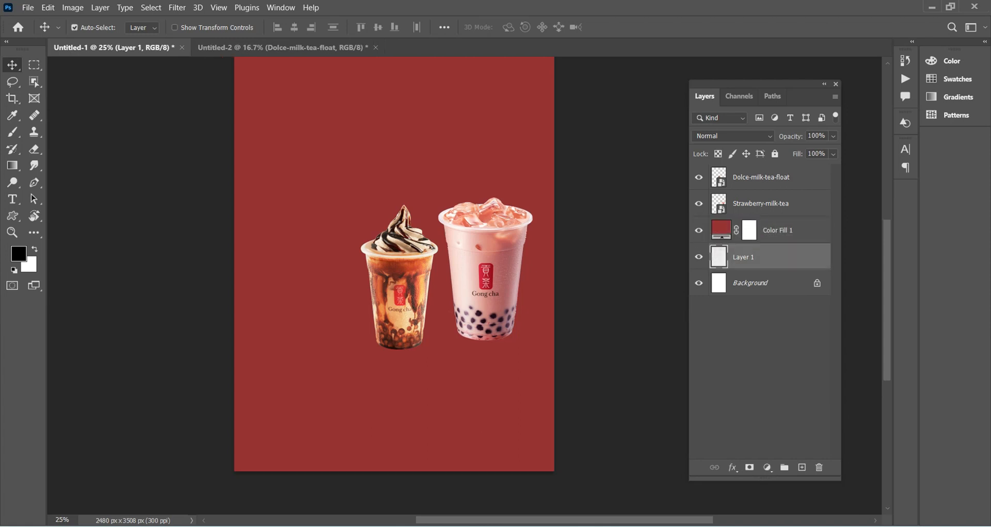
pyautogui.click(734, 136)
pyautogui.click(733, 185)
pyautogui.click(777, 231)
pyautogui.click(763, 257)
pyautogui.click(777, 231)
pyautogui.click(763, 256)
pyautogui.click(734, 136)
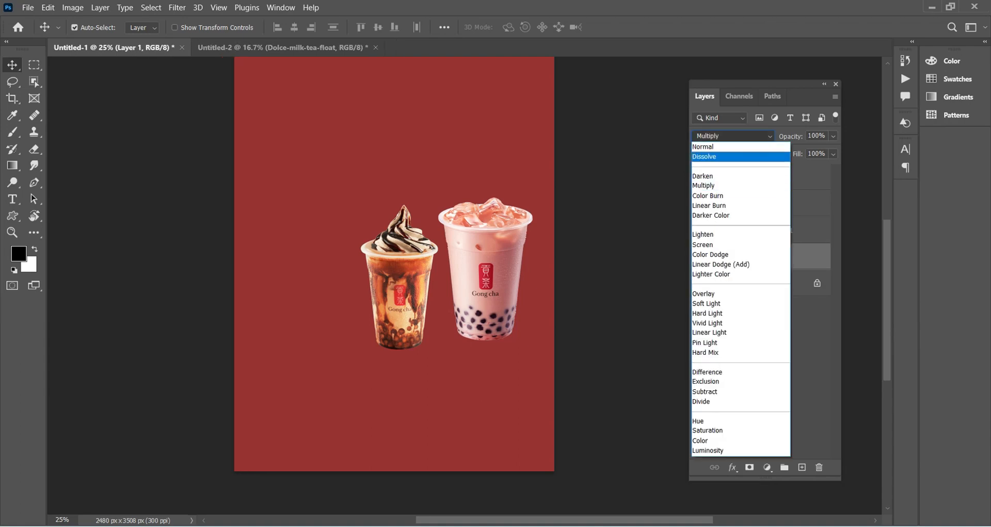
pyautogui.click(722, 141)
# Set the color fill layer's blend mode to Multiply after trying Overlay
pyautogui.click(778, 231)
pyautogui.click(733, 136)
pyautogui.click(733, 185)
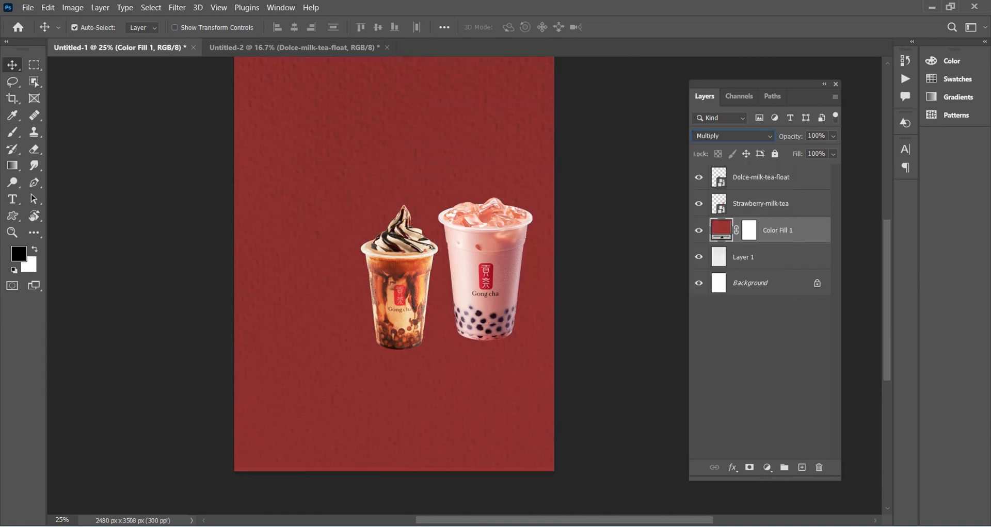
pyautogui.click(734, 136)
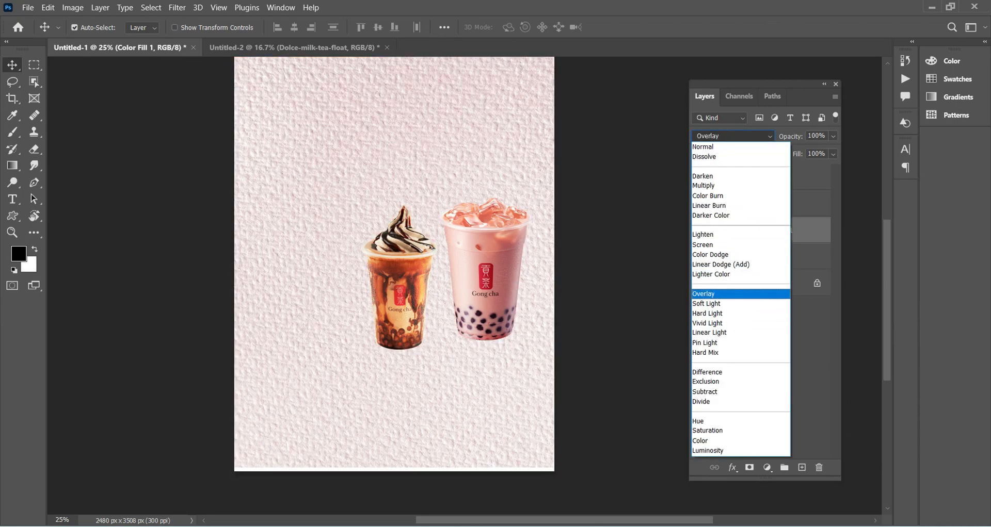
pyautogui.click(734, 186)
# Reduce the paper texture layer's opacity to 35%
pyautogui.click(763, 257)
pyautogui.click(777, 230)
pyautogui.click(764, 257)
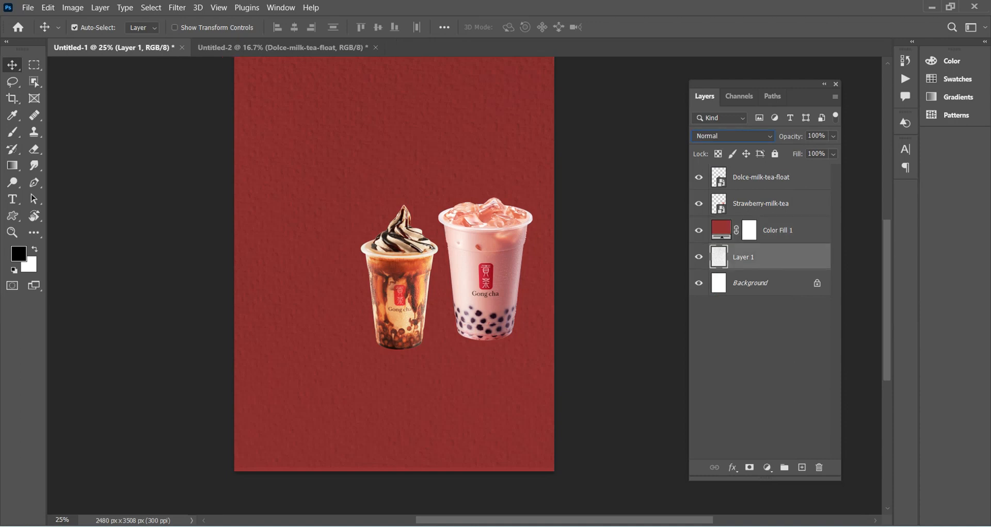
pyautogui.moveTo(832, 135); pyautogui.dragTo(828, 151)
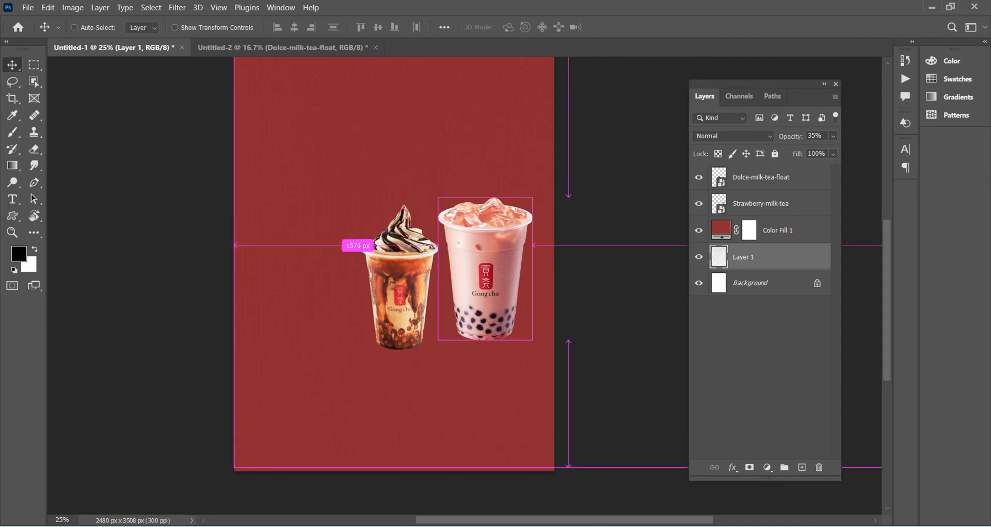
# Move the strawberry cup up against the float cup and tilt it clockwise
pyautogui.hotkey('ctrl', '-')
pyautogui.moveTo(492, 315); pyautogui.dragTo(481, 320)
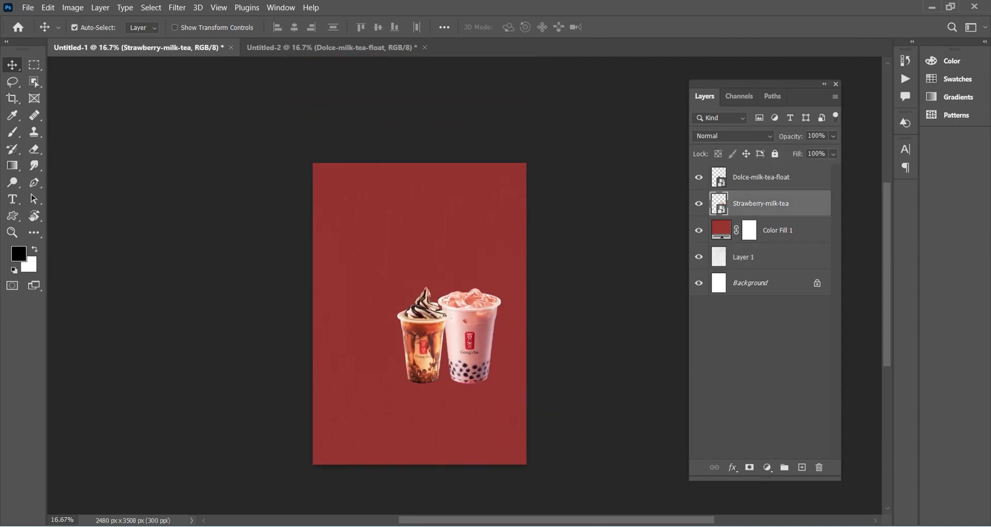
pyautogui.hotkey('ctrl', 't')
pyautogui.moveTo(527, 278); pyautogui.dragTo(560, 274)
pyautogui.press('Return')
# Enlarge the dolce float cup, tilt it about 21° counter-clockwise and overlap it in front of the strawberry cup
pyautogui.click(423, 337)
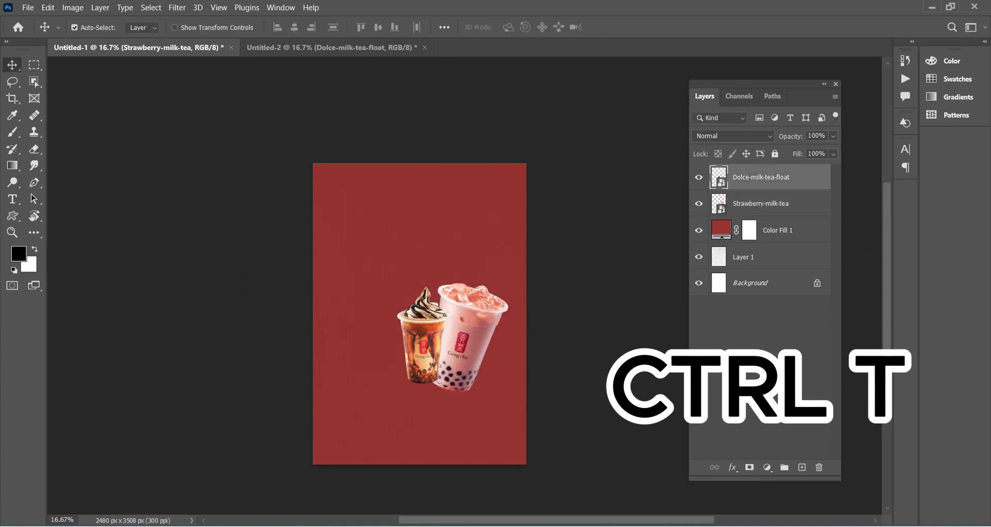
pyautogui.hotkey('ctrl', 't')
pyautogui.moveTo(475, 285); pyautogui.dragTo(510, 248)
pyautogui.moveTo(437, 310); pyautogui.dragTo(425, 331)
pyautogui.moveTo(510, 260); pyautogui.dragTo(477, 238)
pyautogui.moveTo(444, 345); pyautogui.dragTo(436, 337)
pyautogui.press('Return')
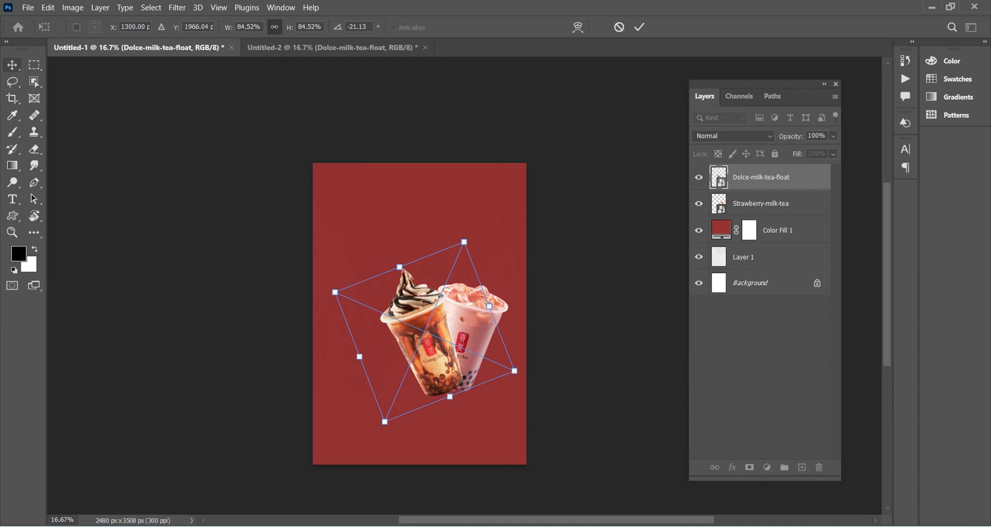
pyautogui.hotkey('ctrl', '+')
pyautogui.hotkey('ctrl', '+')
pyautogui.moveTo(412, 395); pyautogui.dragTo(433, 292)
pyautogui.moveTo(433, 293); pyautogui.dragTo(429, 311)
pyautogui.scroll(-5, 429, 311)
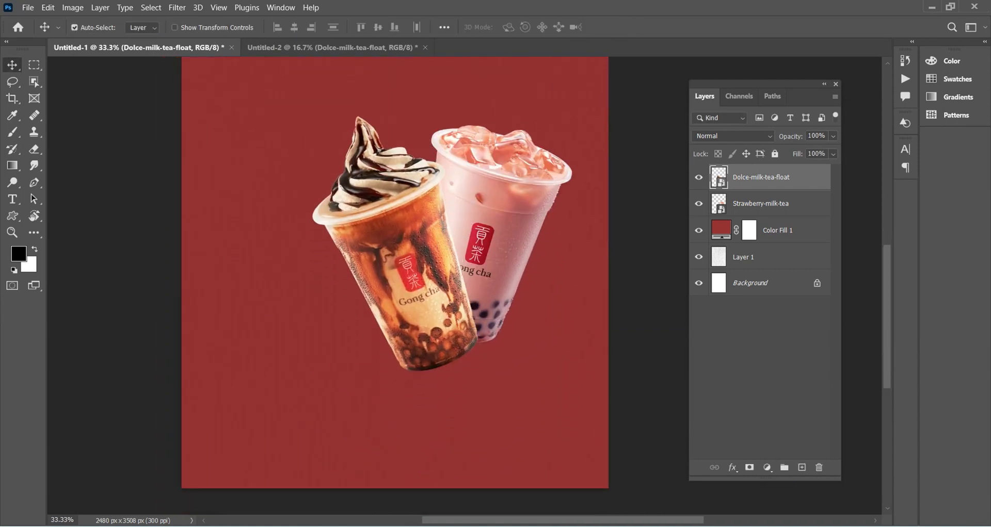
# Copy the milk splash from Untitled-2 into Untitled-1 above the color fill layer and move it to the poster's bottom edge
pyautogui.click(332, 47)
pyautogui.moveTo(457, 356); pyautogui.dragTo(207, 62)
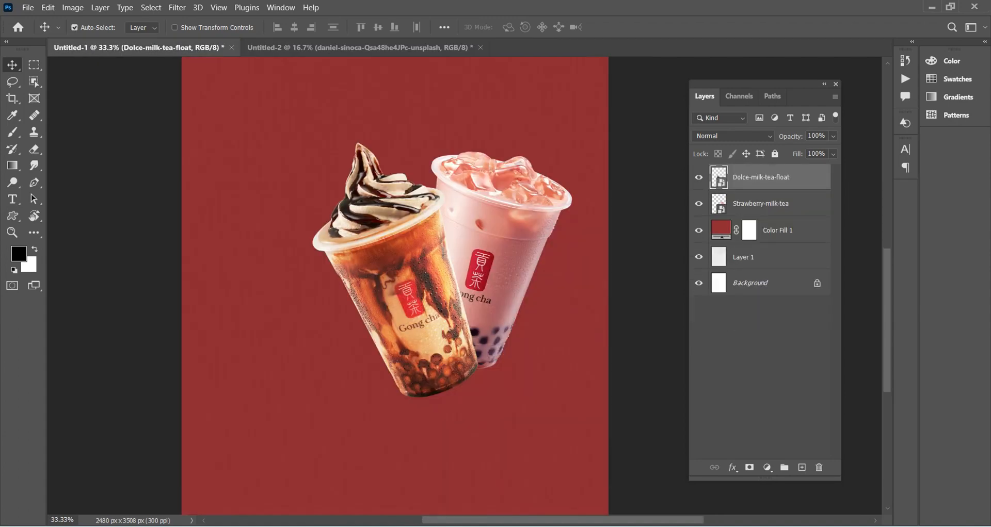
pyautogui.click(777, 230)
pyautogui.hotkey('ctrl', 'v')
pyautogui.scroll(-5, 342, 288)
pyautogui.moveTo(341, 287); pyautogui.dragTo(289, 427)
# Enlarge the milk splash so it spans the full width of the poster along the bottom edge
pyautogui.hotkey('ctrl', 't')
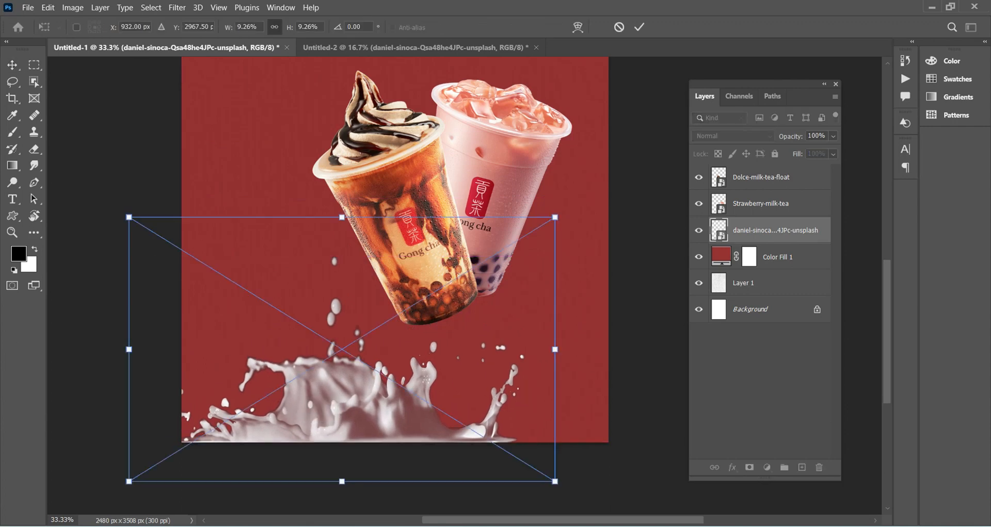
pyautogui.moveTo(552, 217); pyautogui.dragTo(694, 129)
pyautogui.moveTo(477, 375); pyautogui.dragTo(445, 395)
pyautogui.moveTo(661, 149); pyautogui.dragTo(737, 103)
pyautogui.moveTo(446, 400); pyautogui.dragTo(435, 407)
pyautogui.press('Return')
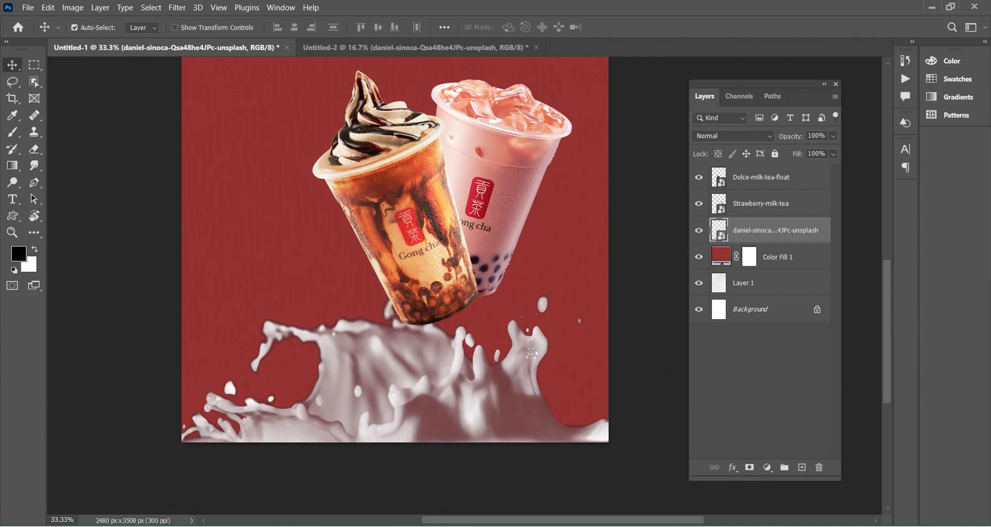
# Lower both cups so their bases sit within the milk splash
pyautogui.scroll(1, 423, 309)
pyautogui.moveTo(411, 230); pyautogui.dragTo(383, 312)
pyautogui.moveTo(457, 239); pyautogui.dragTo(472, 330)
pyautogui.moveTo(365, 342); pyautogui.dragTo(387, 360)
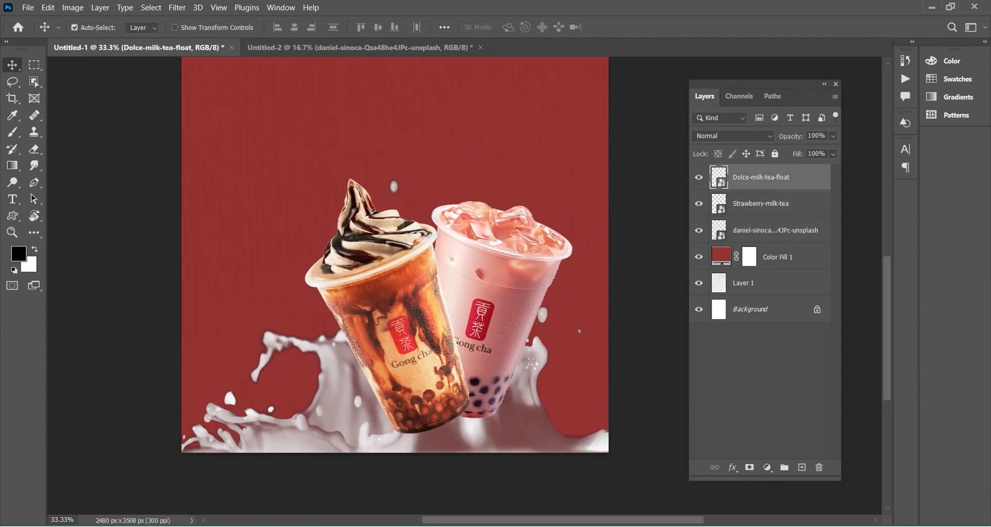
# Reduce the dolce float layer's opacity to 33% and the strawberry tea layer's opacity to 34%
pyautogui.press('3')
pyautogui.press('4')
pyautogui.hotkey('alt', '[')
pyautogui.press('3')
pyautogui.press('4')
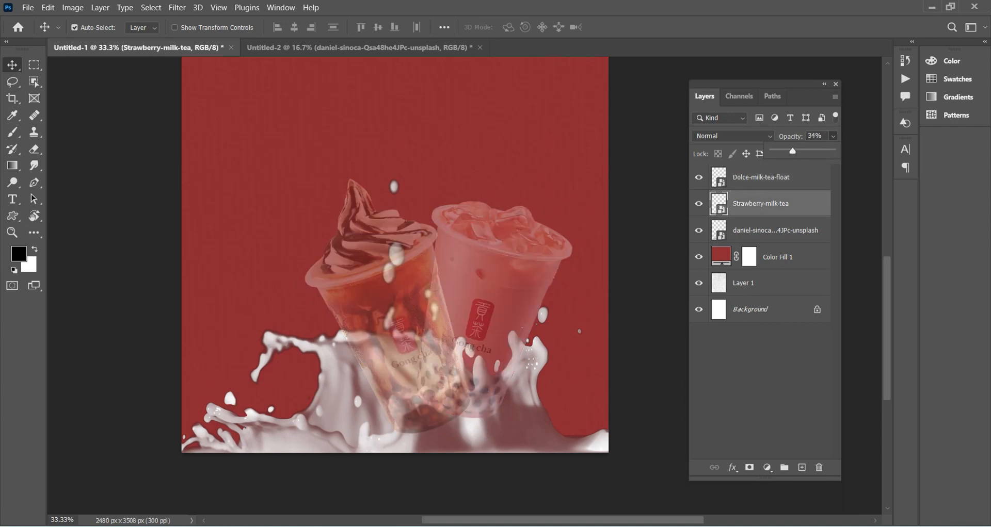
# Adjust both semi-transparent cups so their bases line up with the splash peaks, with the strawberry cup farther right
pyautogui.hotkey('ctrl', '+')
pyautogui.hotkey('ctrl', '+')
pyautogui.scroll(-3, 400, 286)
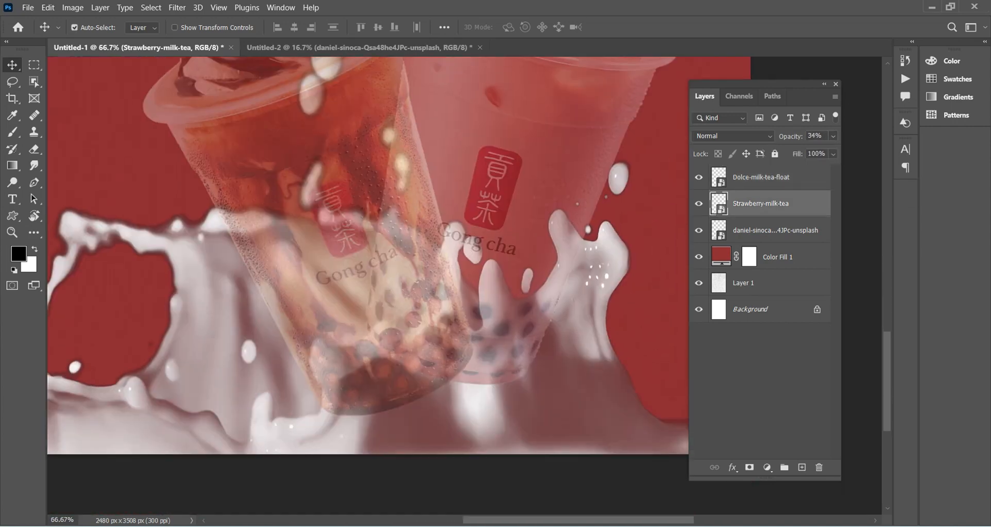
pyautogui.scroll(1, 399, 286)
pyautogui.moveTo(495, 304); pyautogui.dragTo(519, 294)
pyautogui.moveTo(355, 308); pyautogui.dragTo(332, 241)
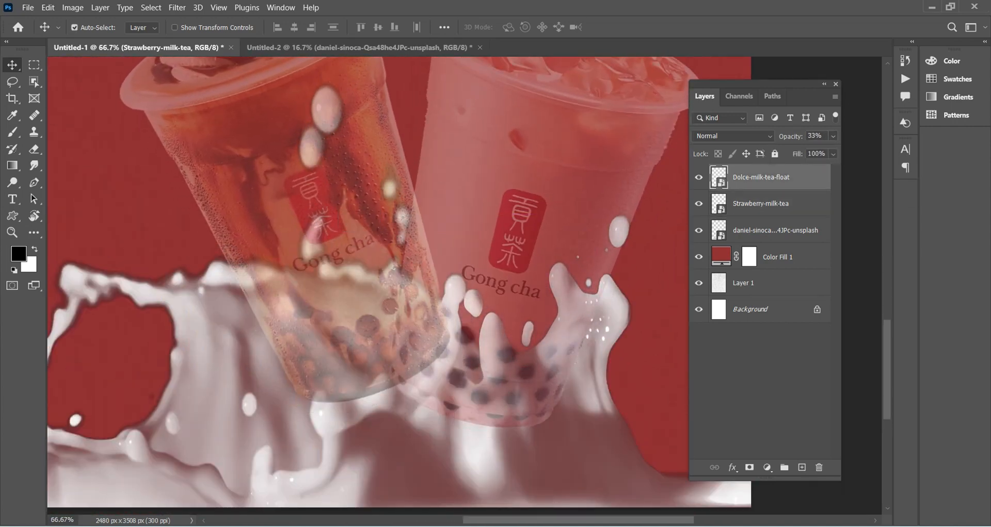
pyautogui.moveTo(489, 226); pyautogui.dragTo(487, 201)
pyautogui.scroll(1, 488, 201)
pyautogui.moveTo(389, 307); pyautogui.dragTo(392, 308)
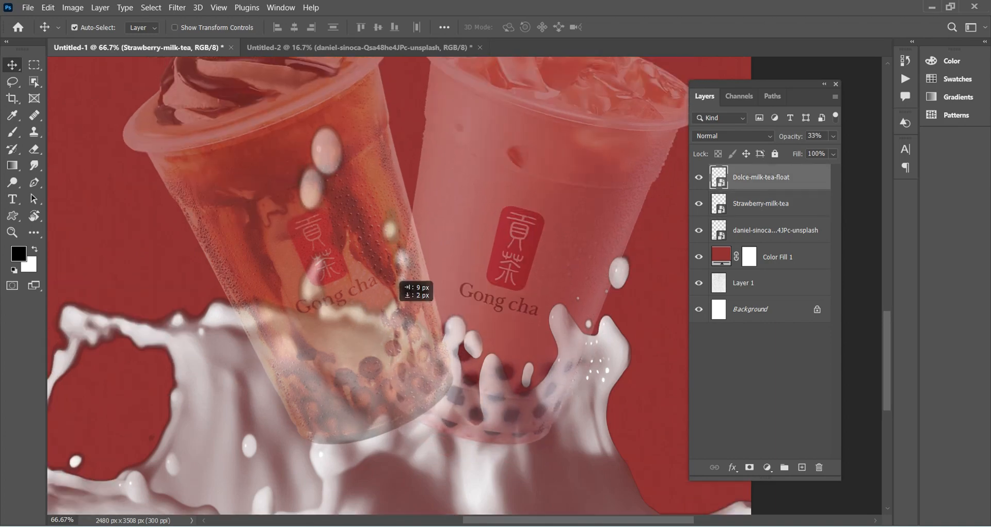
pyautogui.scroll(-1, 395, 283)
# Put both cup layers in a masked group named "milk tea" and change the Pen tool's drawing mode
pyautogui.hotkey('ctrl', 'g')
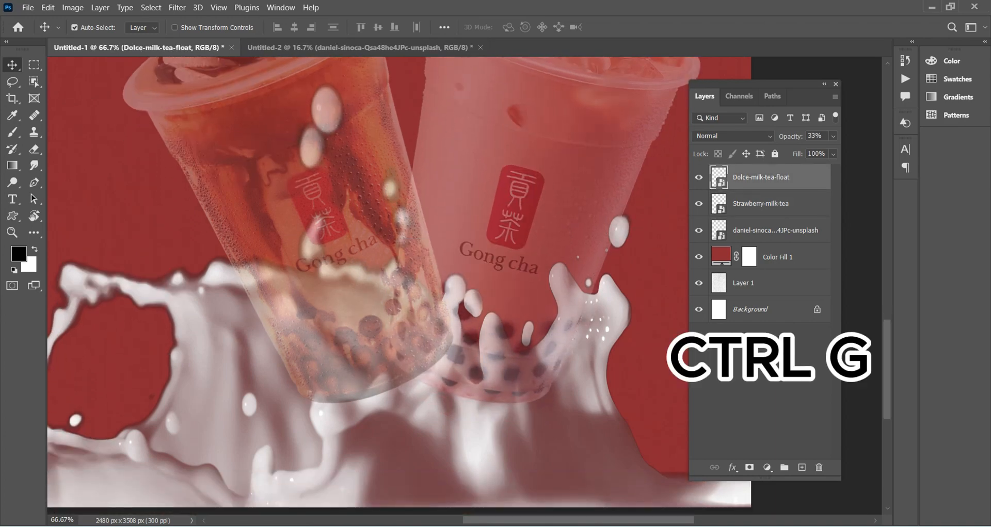
pyautogui.click(34, 182)
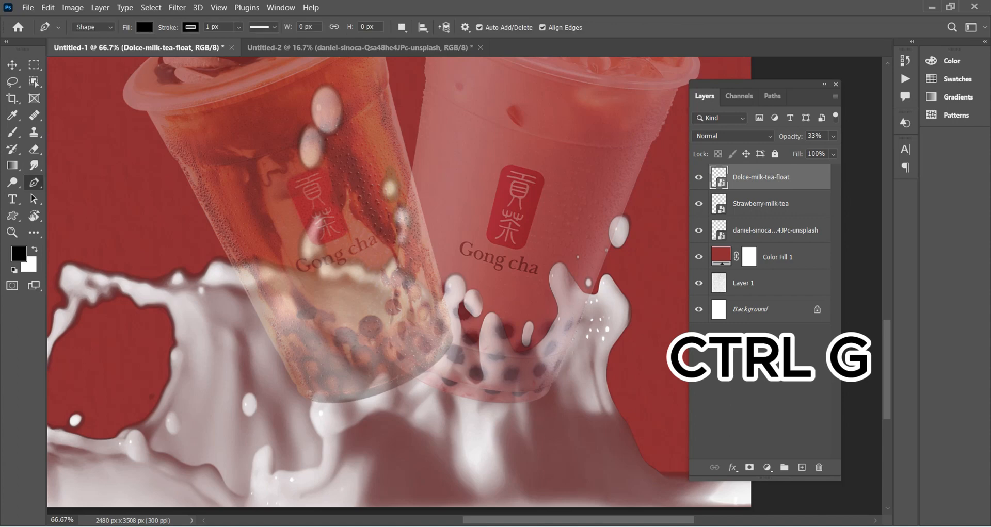
pyautogui.click(93, 27)
pyautogui.click(88, 48)
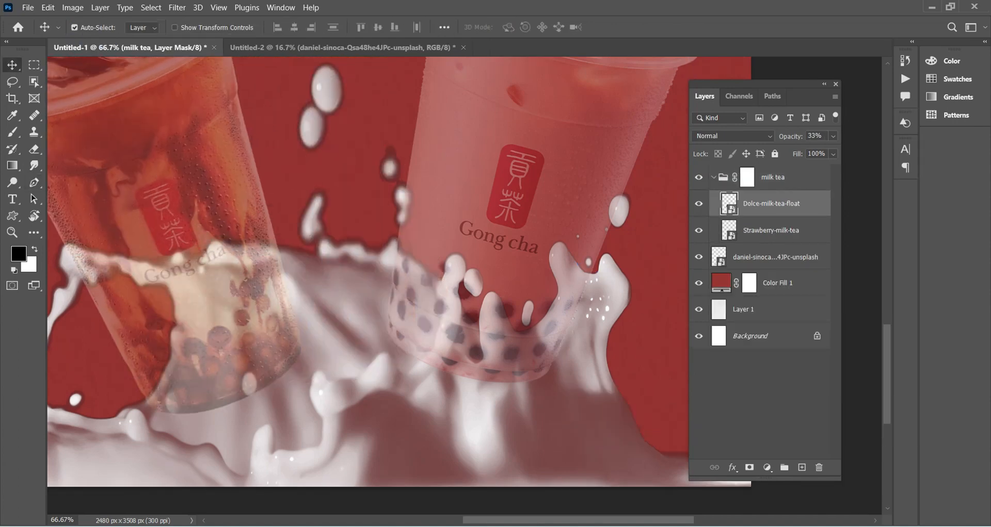
# Reposition the strawberry and float cups inside the group so they overlap above the splash's center
pyautogui.moveTo(480, 201); pyautogui.dragTo(452, 276)
pyautogui.scroll(-3, 451, 276)
pyautogui.moveTo(222, 240); pyautogui.dragTo(304, 275)
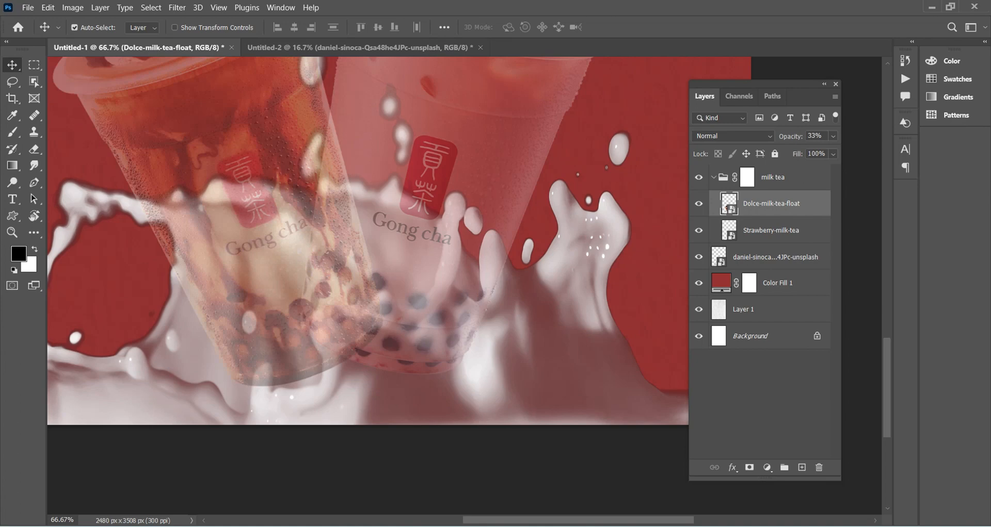
# Lower the strawberry milk tea layer's opacity to 12%
pyautogui.click(771, 230)
pyautogui.click(832, 136)
pyautogui.moveTo(792, 151); pyautogui.dragTo(779, 151)
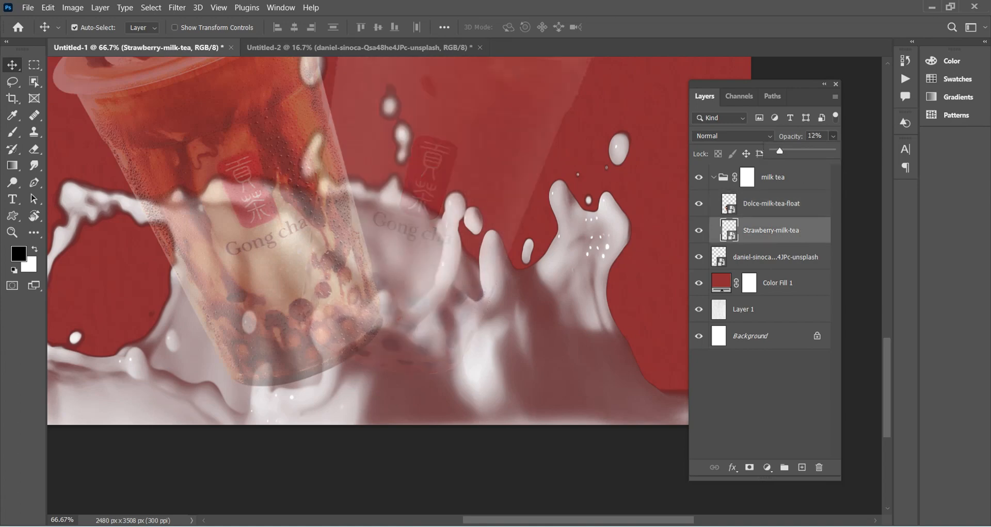
# Hide the strawberry cup and start a Pen path along the milk crests from the tall drop's base toward the float cup
pyautogui.hotkey('ctrl', '+')
pyautogui.moveTo(542, 289); pyautogui.dragTo(568, 255)
pyautogui.click(698, 230)
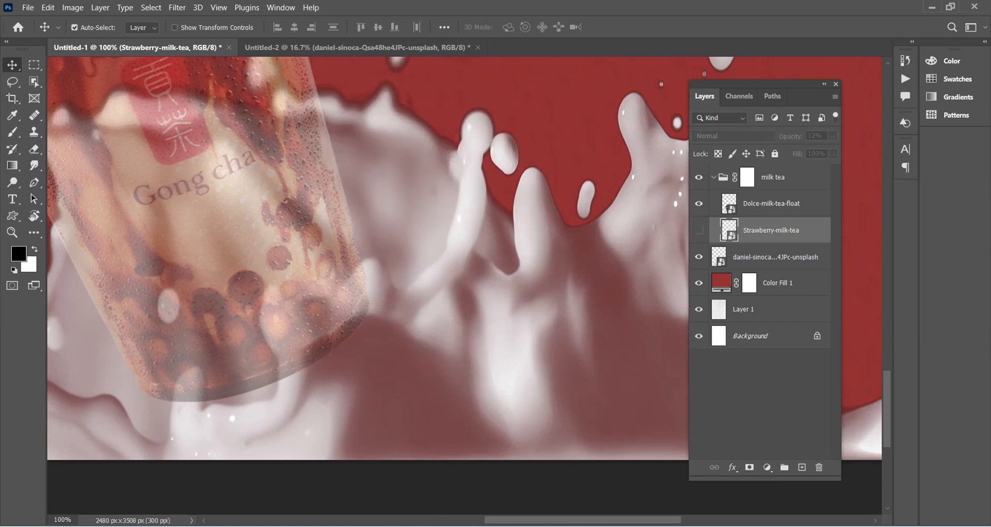
pyautogui.click(775, 257)
pyautogui.press('p')
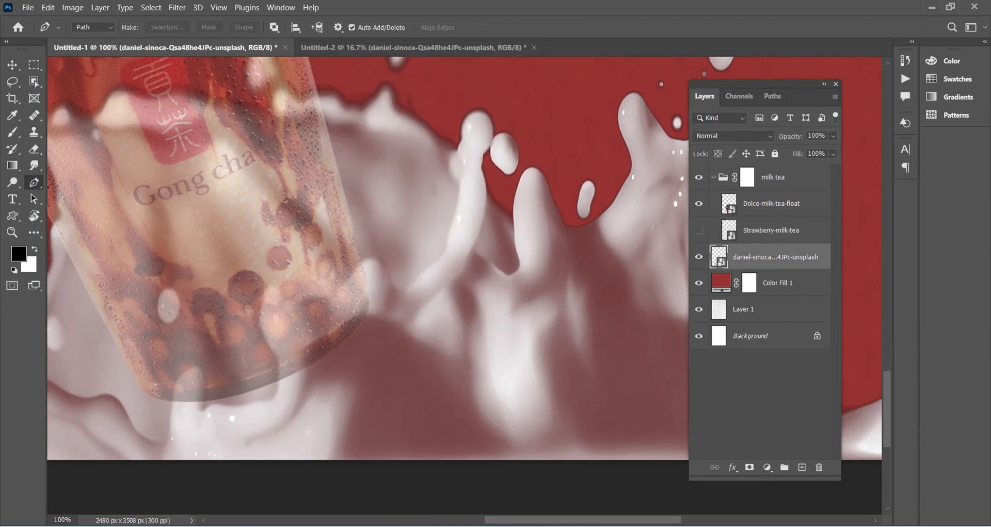
pyautogui.click(518, 256)
pyautogui.click(445, 249)
pyautogui.click(408, 286)
pyautogui.moveTo(357, 267)
pyautogui.mouseDown()
pyautogui.moveTo(332, 284)
pyautogui.moveTo(350, 278)
pyautogui.mouseUp()
# Hide the float cup, extend the path around the rounded milk peak behind it, and show both cups again
pyautogui.click(771, 204)
pyautogui.click(698, 204)
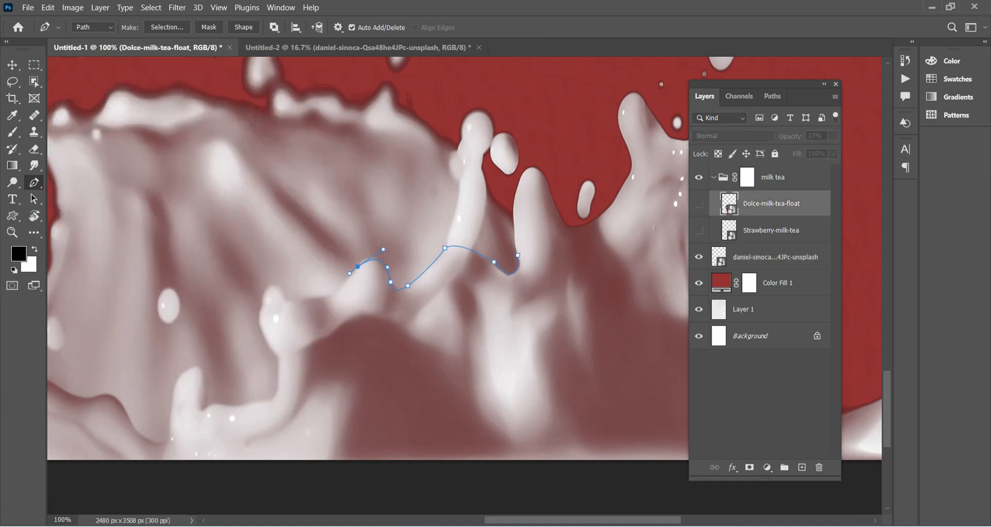
pyautogui.click(286, 299)
pyautogui.moveTo(262, 304); pyautogui.dragTo(256, 339)
pyautogui.moveTo(699, 204); pyautogui.dragTo(698, 231)
pyautogui.moveTo(413, 320); pyautogui.dragTo(532, 305)
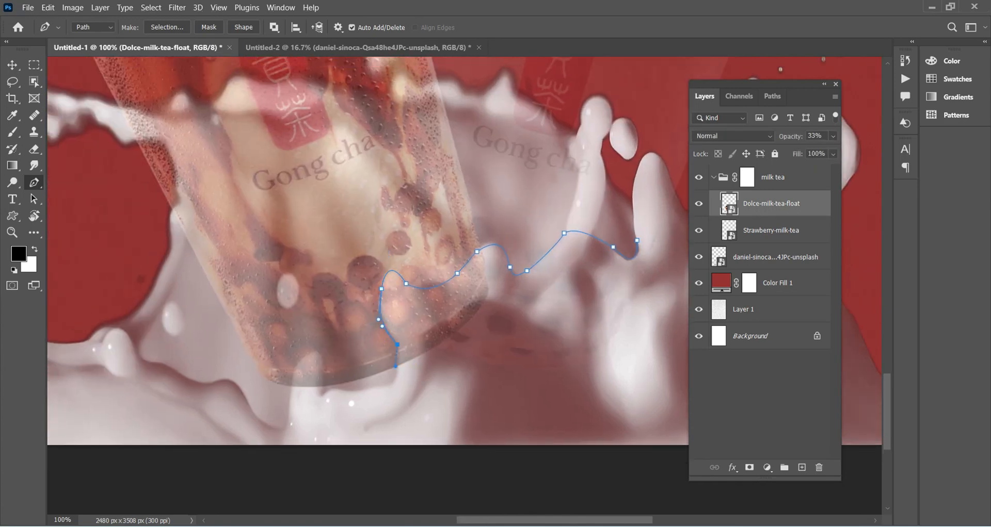
# Continue the path along the float cup's bottom edge and curve it over the small milk peak there
pyautogui.click(392, 382)
pyautogui.click(350, 390)
pyautogui.click(325, 393)
pyautogui.hotkey('ctrl', 'z')
pyautogui.hotkey('ctrl', 'z')
pyautogui.click(325, 386)
pyautogui.click(393, 340)
pyautogui.moveTo(293, 383); pyautogui.dragTo(265, 450)
# Refine the curve around the small milk peak with an extra anchor and remove the end anchor's outgoing handle
pyautogui.scroll(1, 292, 362)
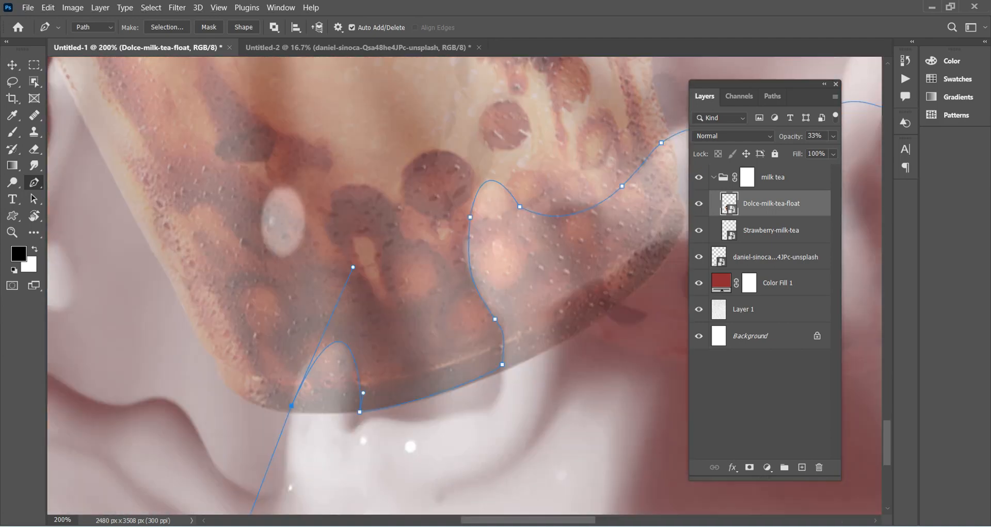
pyautogui.moveTo(293, 362); pyautogui.dragTo(310, 484)
pyautogui.click(375, 303)
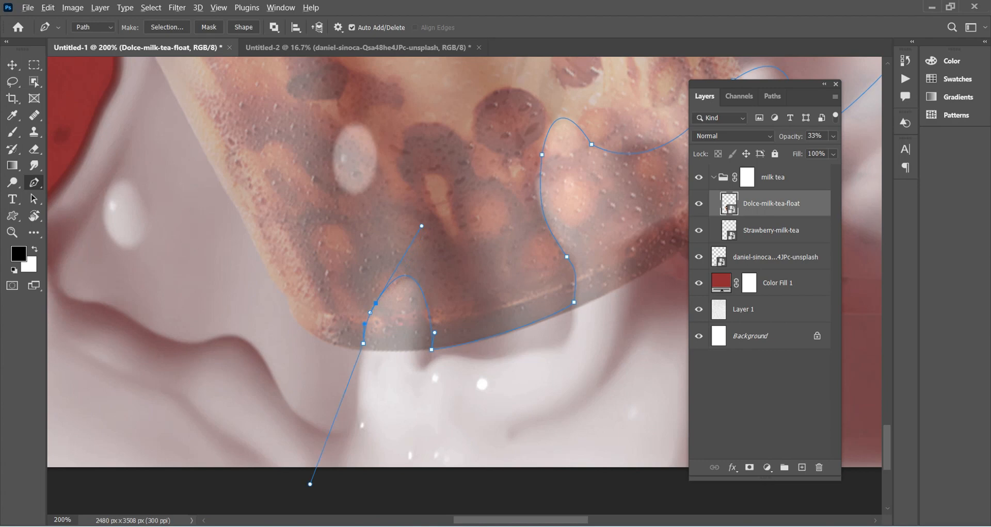
pyautogui.keyDown('alt'); pyautogui.click(363, 344); pyautogui.keyUp('alt')
pyautogui.hotkey('ctrl', '-')
pyautogui.moveTo(363, 349); pyautogui.dragTo(226, 389)
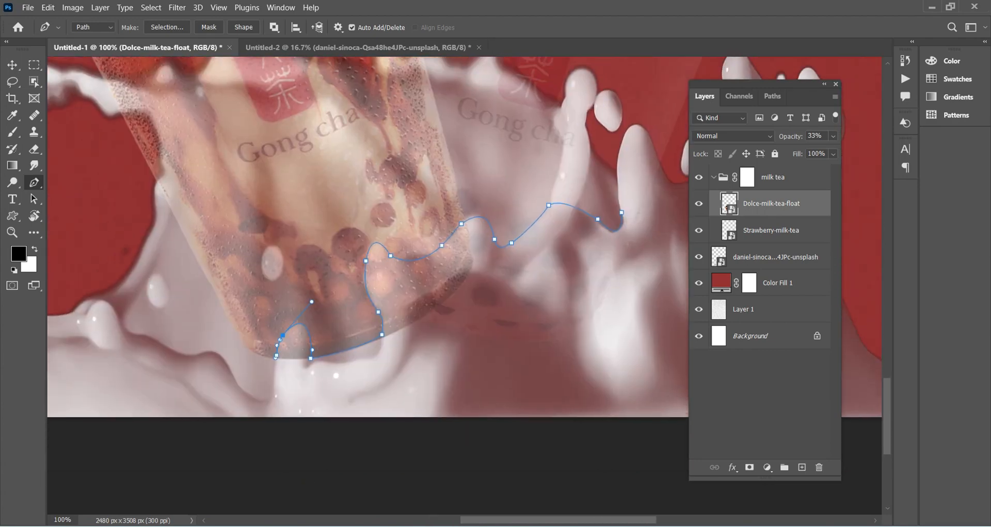
# Close the path with straight segments through the milk below both cups, ending at the starting anchor
pyautogui.click(287, 410)
pyautogui.click(448, 413)
pyautogui.click(567, 387)
pyautogui.click(628, 331)
pyautogui.click(621, 213)
pyautogui.scroll(2, 621, 213)
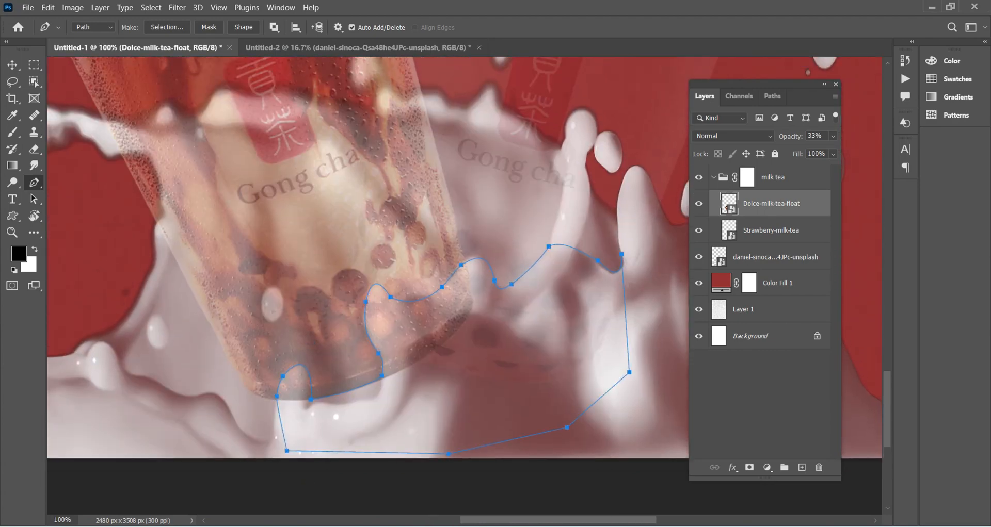
# Convert the closed path into a new selection with a 0.2-pixel feather radius
pyautogui.rightClick(490, 331)
pyautogui.click(516, 99)
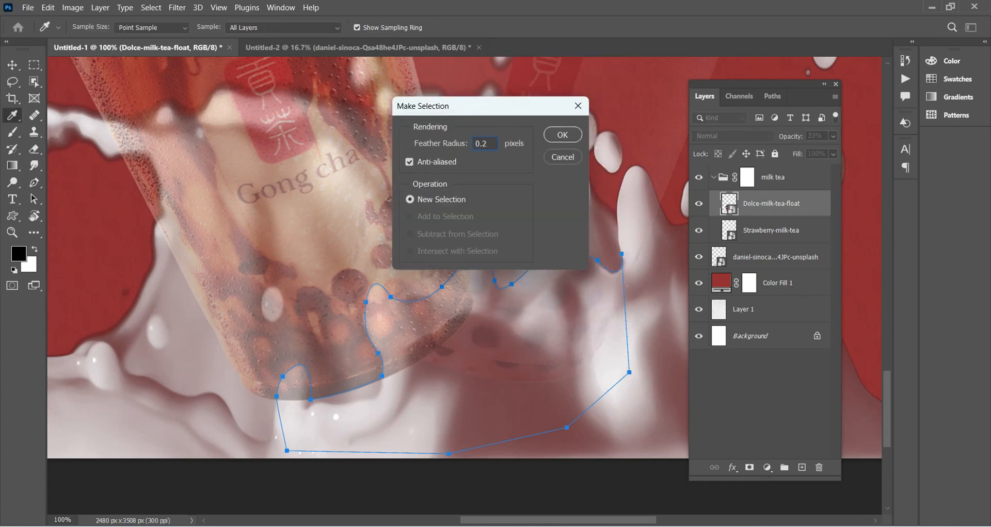
pyautogui.press('Return')
# Fill the selection with the black foreground color on the "milk tea" group's mask, then deselect
pyautogui.click(746, 177)
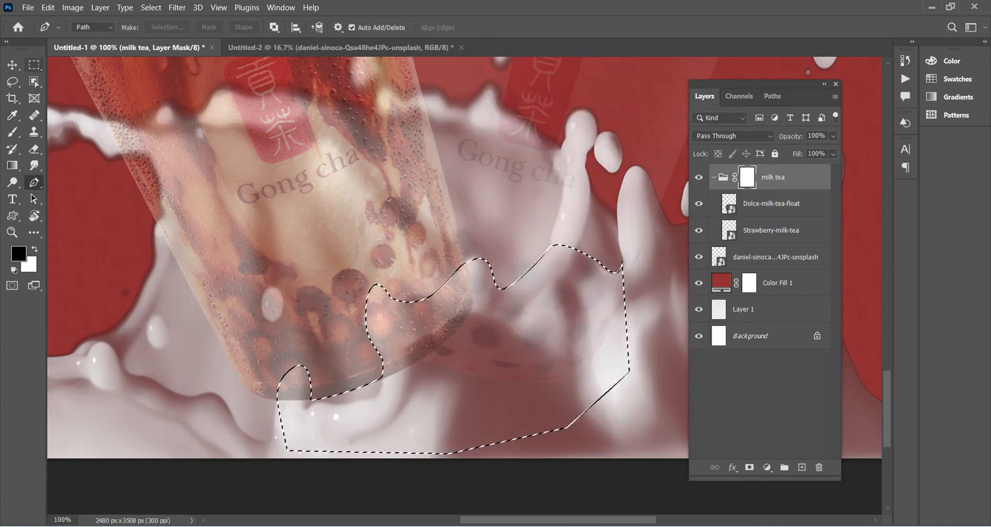
pyautogui.rightClick(482, 75)
pyautogui.click(510, 232)
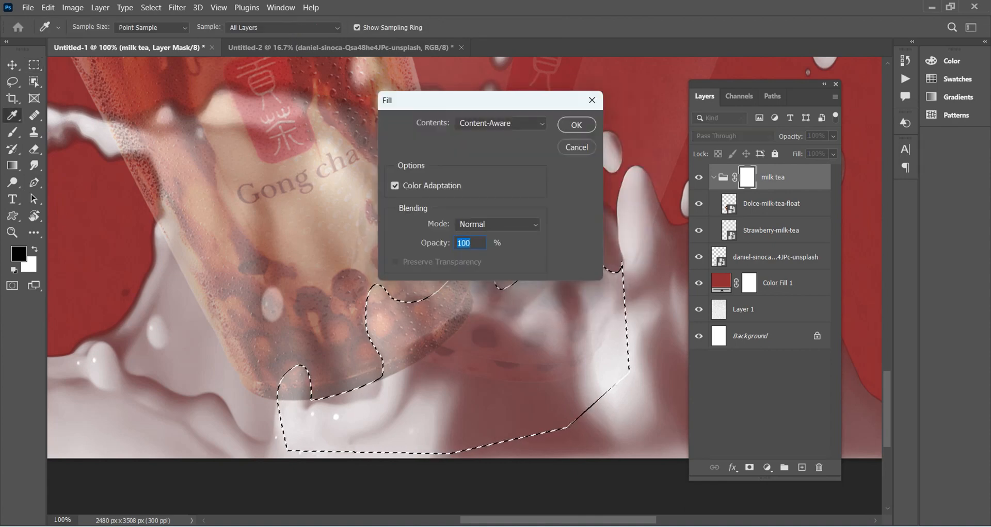
pyautogui.click(500, 122)
pyautogui.click(485, 76)
pyautogui.click(576, 125)
pyautogui.press('m')
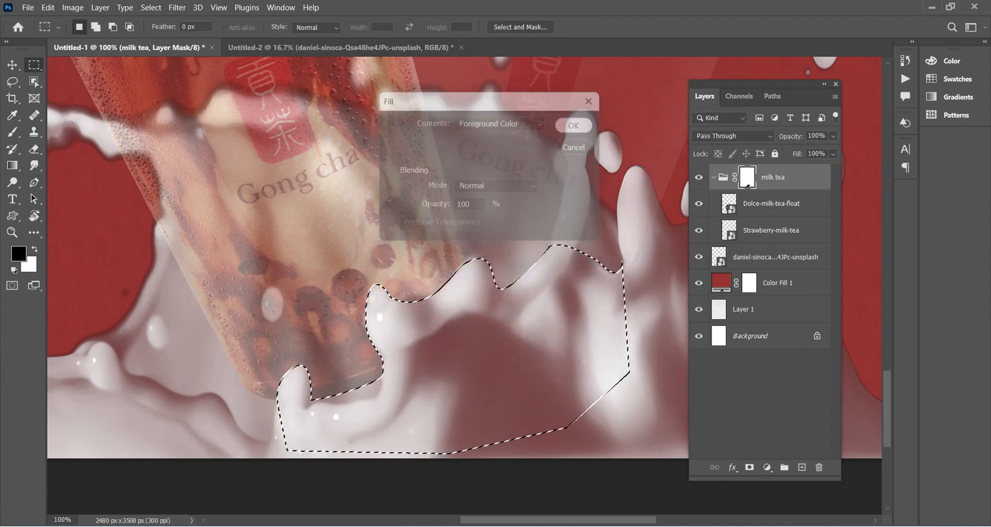
pyautogui.hotkey('ctrl', 'd')
pyautogui.hotkey('ctrl', '-')
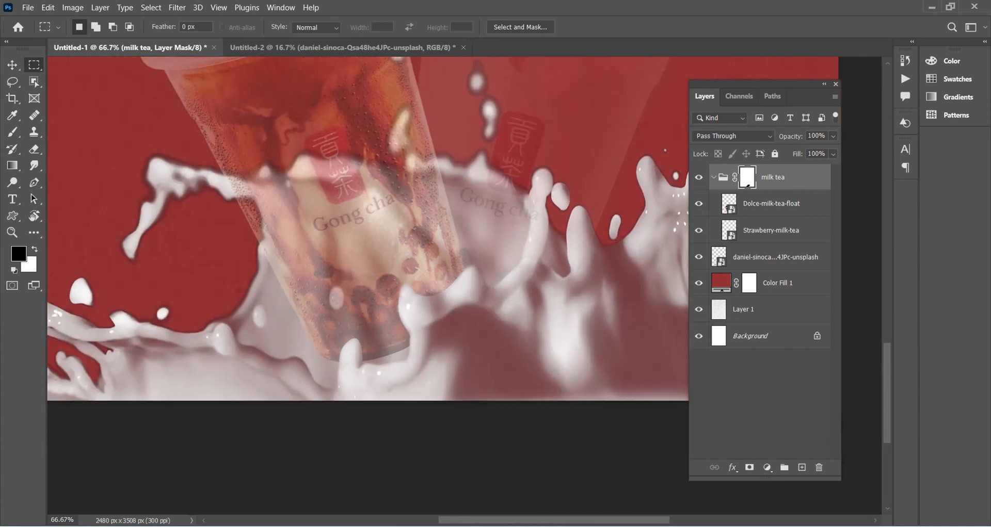
# Restore the Dolce-milk-tea-float and Strawberry-milk-tea layers to 100% opacity
pyautogui.moveTo(371, 227); pyautogui.dragTo(373, 305)
pyautogui.click(771, 204)
pyautogui.click(833, 137)
pyautogui.moveTo(801, 151); pyautogui.dragTo(832, 151)
pyautogui.click(771, 230)
pyautogui.click(833, 136)
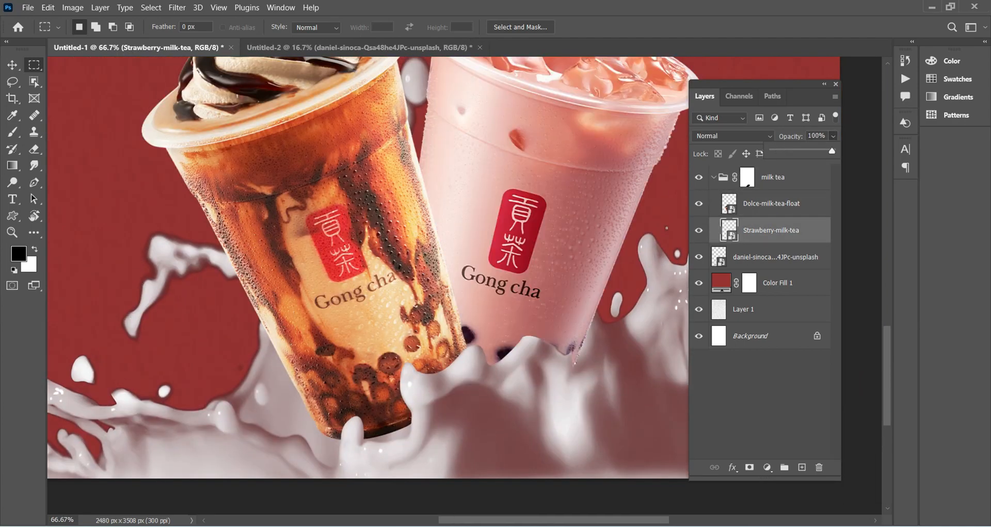
# Lower the Strawberry-milk-tea layer's opacity to 28% to expose the tall milk drop behind its base
pyautogui.moveTo(575, 356); pyautogui.dragTo(478, 316)
pyautogui.hotkey('ctrl', '+')
pyautogui.hotkey('ctrl', '+')
pyautogui.moveTo(504, 361); pyautogui.dragTo(451, 357)
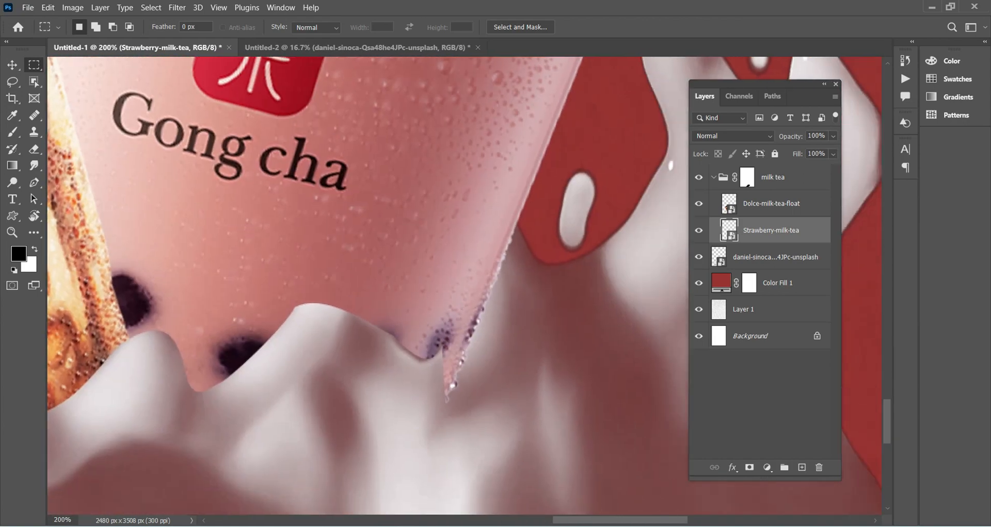
pyautogui.click(699, 231)
pyautogui.click(699, 231)
pyautogui.press('2')
pyautogui.press('8')
# Trace a closed Pen path around the tall milk drop and the leftover cup fragment beneath it
pyautogui.press('p')
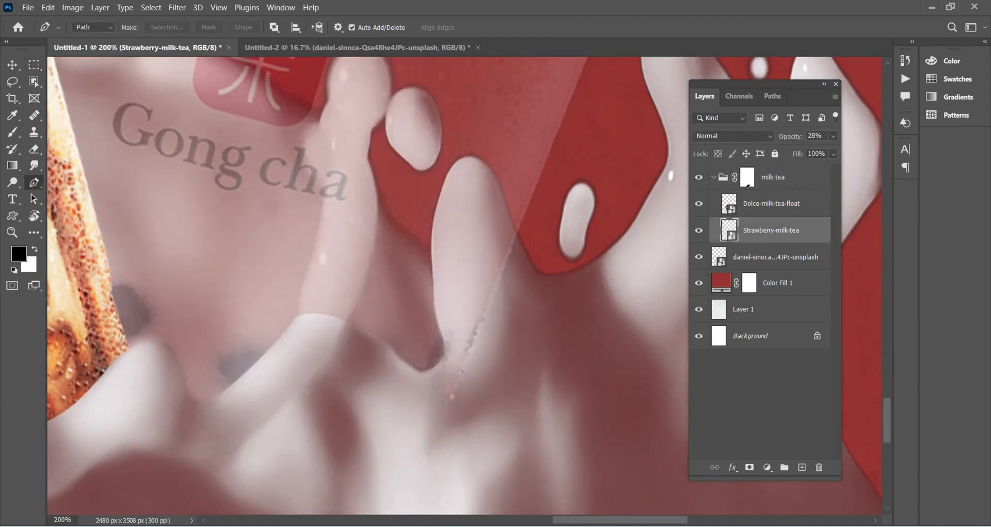
pyautogui.click(424, 370)
pyautogui.moveTo(444, 341); pyautogui.dragTo(437, 323)
pyautogui.moveTo(434, 284); pyautogui.dragTo(432, 269)
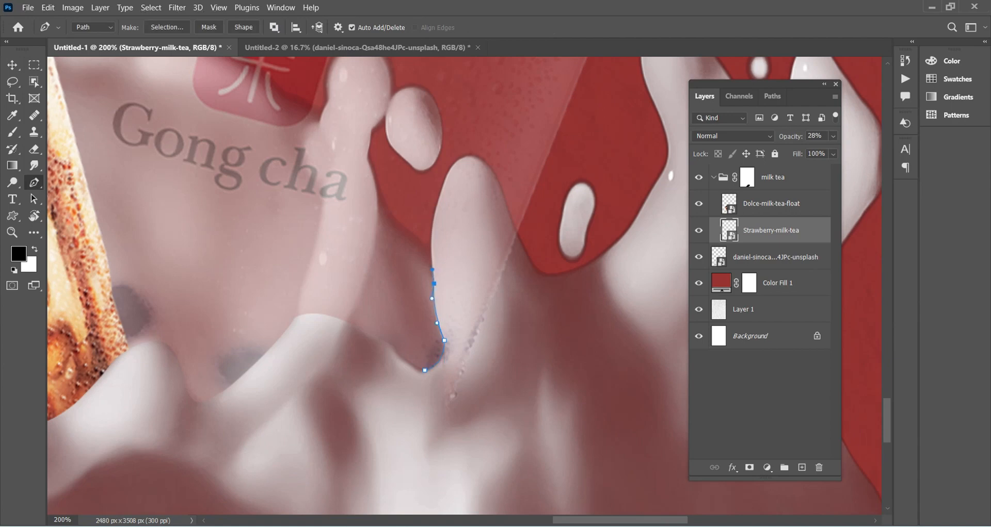
pyautogui.moveTo(434, 212); pyautogui.dragTo(441, 200)
pyautogui.moveTo(496, 174); pyautogui.dragTo(506, 201)
pyautogui.moveTo(536, 268); pyautogui.dragTo(553, 289)
pyautogui.click(551, 398)
pyautogui.click(503, 451)
pyautogui.click(442, 436)
pyautogui.click(424, 370)
# Turn the drop's path into a selection and fill it with black on the "milk tea" group's mask
pyautogui.rightClick(527, 360)
pyautogui.click(549, 117)
pyautogui.press('Return')
pyautogui.click(747, 177)
pyautogui.press('m')
pyautogui.rightClick(512, 325)
pyautogui.click(531, 224)
pyautogui.press('Return')
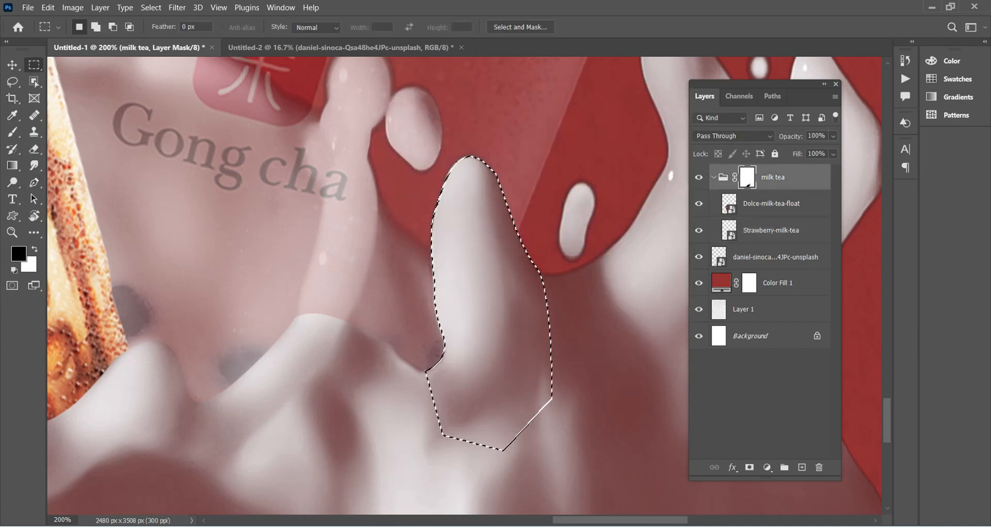
pyautogui.hotkey('ctrl', 'd')
# Set the Strawberry-milk-tea layer's opacity back to 100% and review both cups in the splash
pyautogui.click(771, 203)
pyautogui.click(771, 231)
pyautogui.click(833, 136)
pyautogui.moveTo(799, 150); pyautogui.dragTo(834, 149)
pyautogui.press('Return')
pyautogui.hotkey('ctrl', '-')
pyautogui.hotkey('ctrl', '-')
pyautogui.hotkey('ctrl', '-')
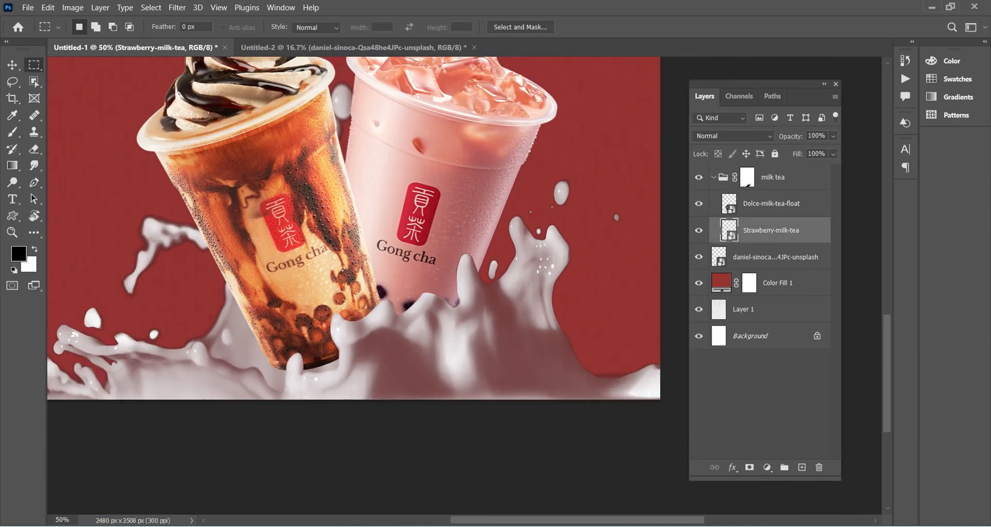
pyautogui.scroll(3, 353, 248)
pyautogui.scroll(1, 354, 263)
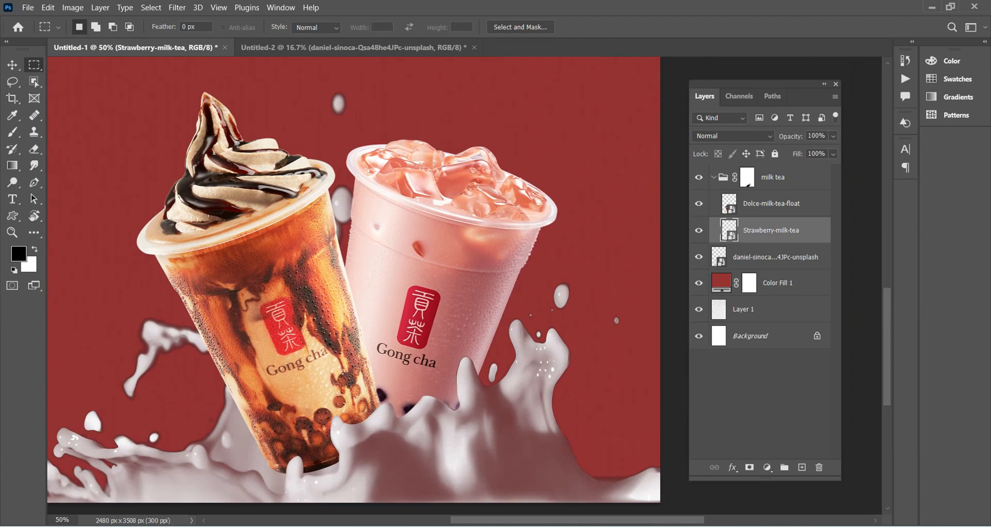
pyautogui.scroll(-3, 354, 263)
# Feather the "milk tea" group's layer mask by 2.0 px
pyautogui.click(747, 178)
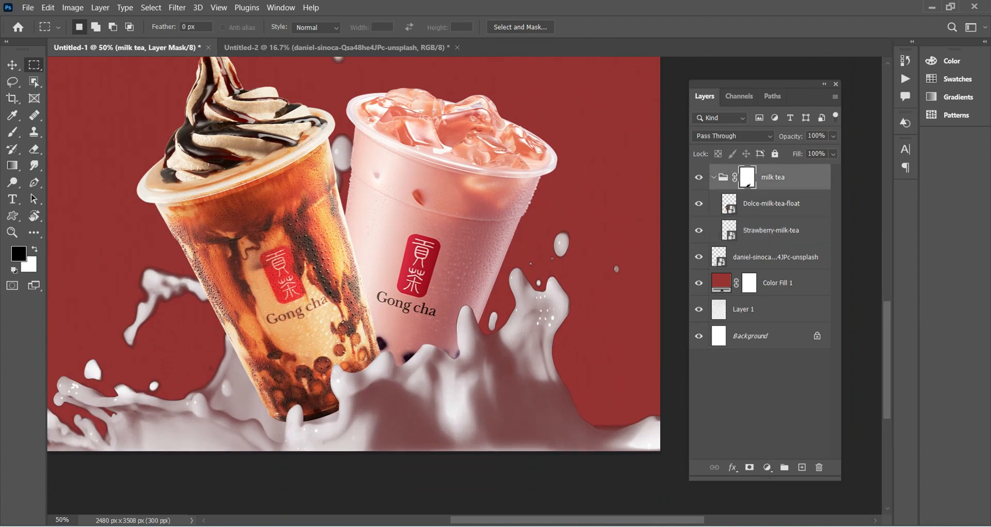
pyautogui.scroll(3, 353, 279)
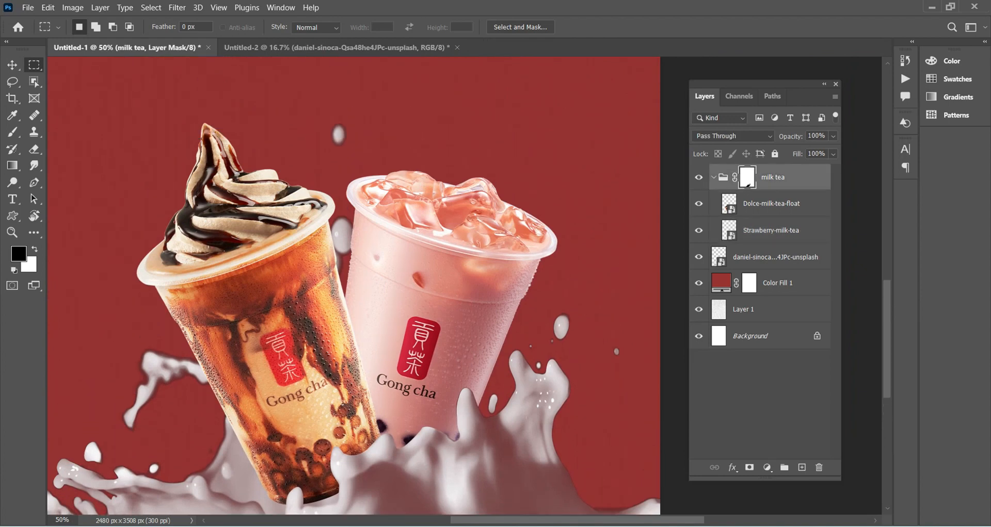
pyautogui.scroll(-3, 354, 278)
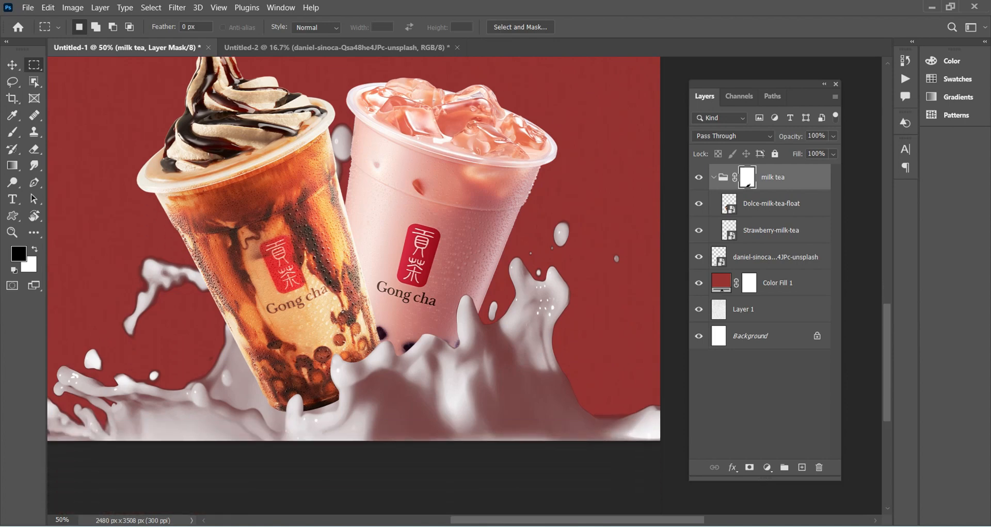
pyautogui.hotkey('ctrl', '+')
pyautogui.hotkey('ctrl', '+')
pyautogui.doubleClick(747, 177)
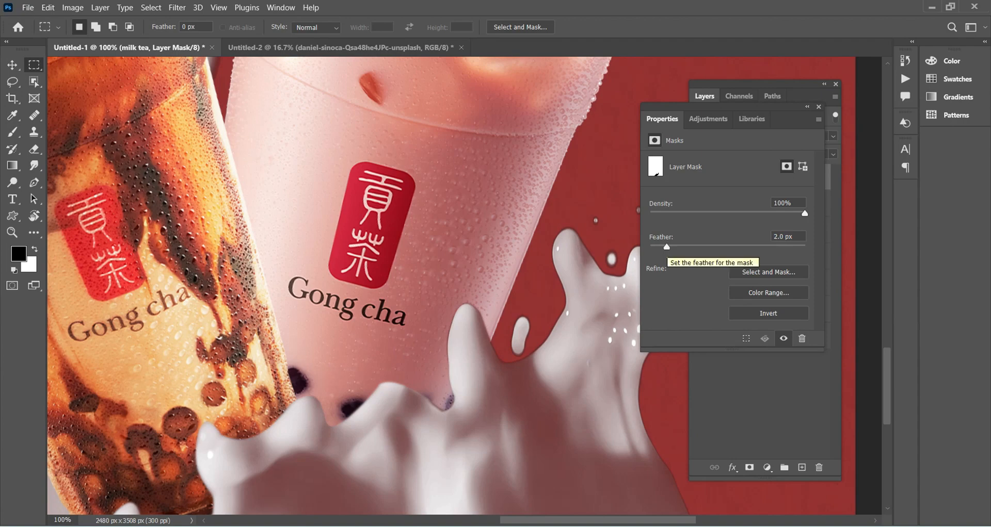
pyautogui.moveTo(656, 246); pyautogui.dragTo(666, 247)
pyautogui.click(818, 107)
pyautogui.scroll(-2, 465, 287)
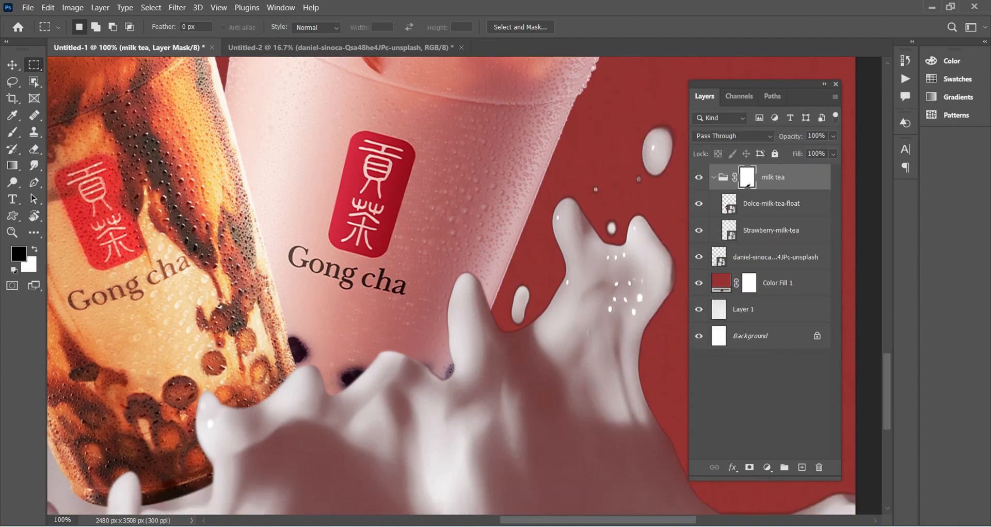
# Add a layer mask to the milk splash layer and brush out the stray droplets between and around the cups in black
pyautogui.hotkey('ctrl', '-')
pyautogui.hotkey('ctrl', '-')
pyautogui.moveTo(387, 258); pyautogui.dragTo(421, 421)
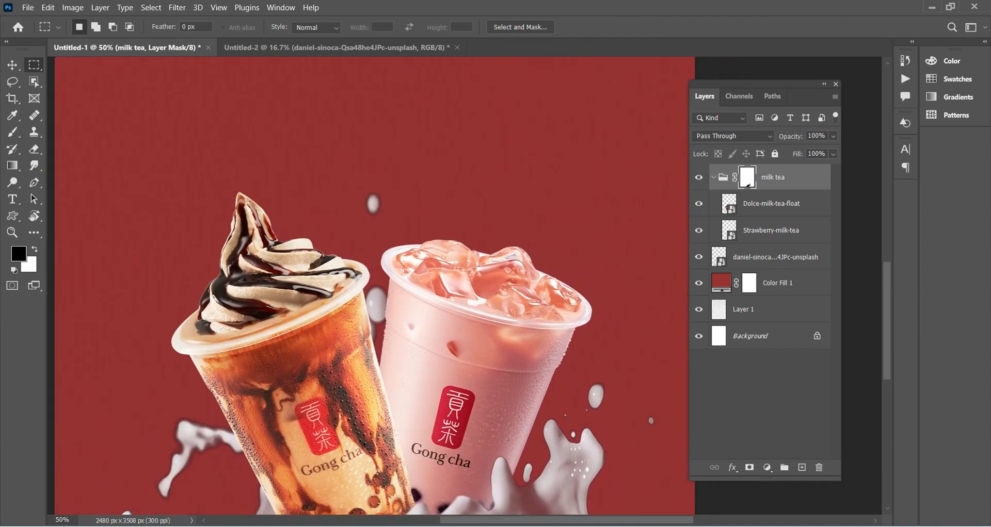
pyautogui.scroll(-1, 402, 309)
pyautogui.click(775, 257)
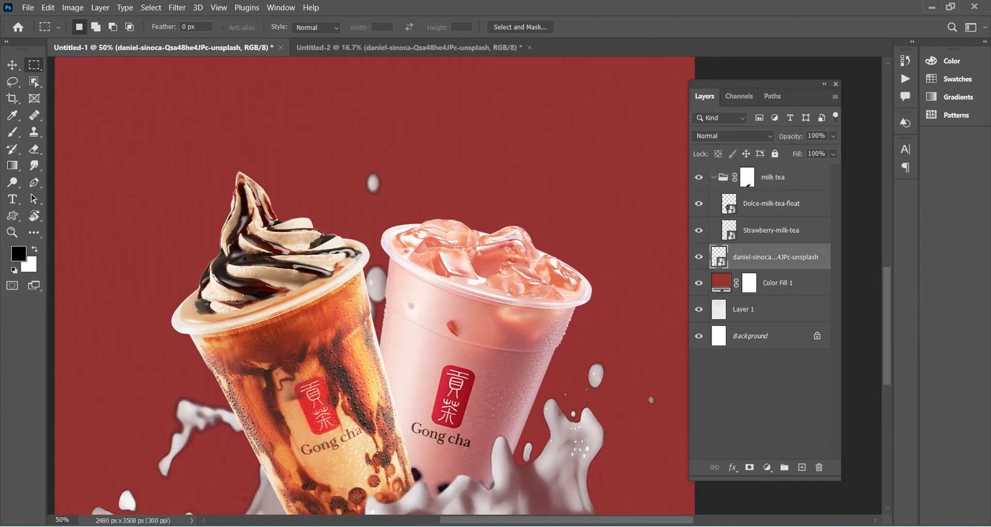
pyautogui.click(750, 468)
pyautogui.click(12, 132)
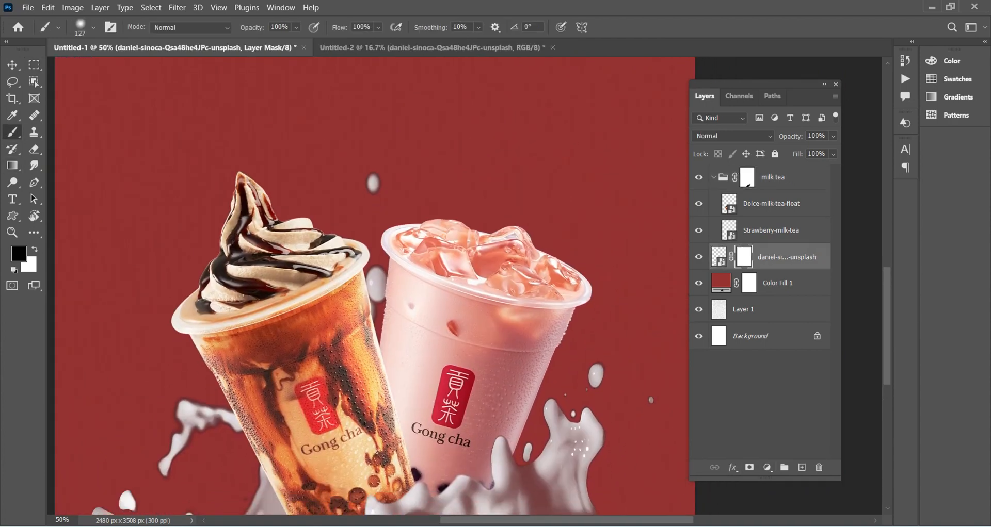
pyautogui.click(382, 297)
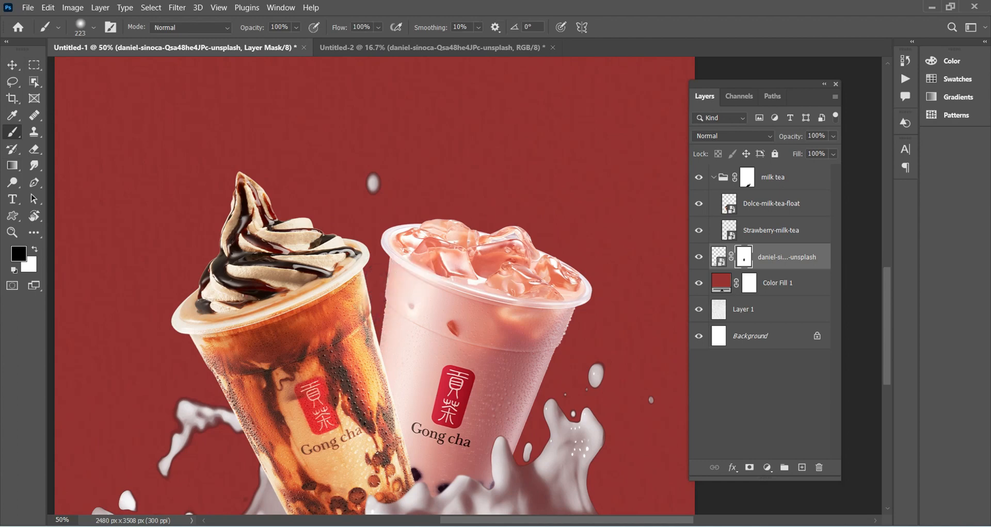
pyautogui.click(373, 182)
pyautogui.hotkey('ctrl', '-')
pyautogui.hotkey('ctrl', '-')
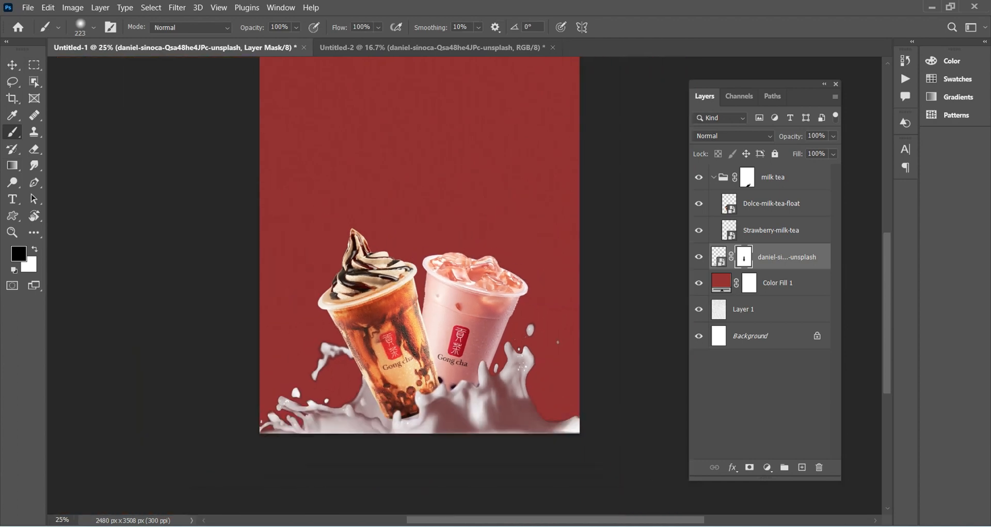
pyautogui.scroll(2, 419, 289)
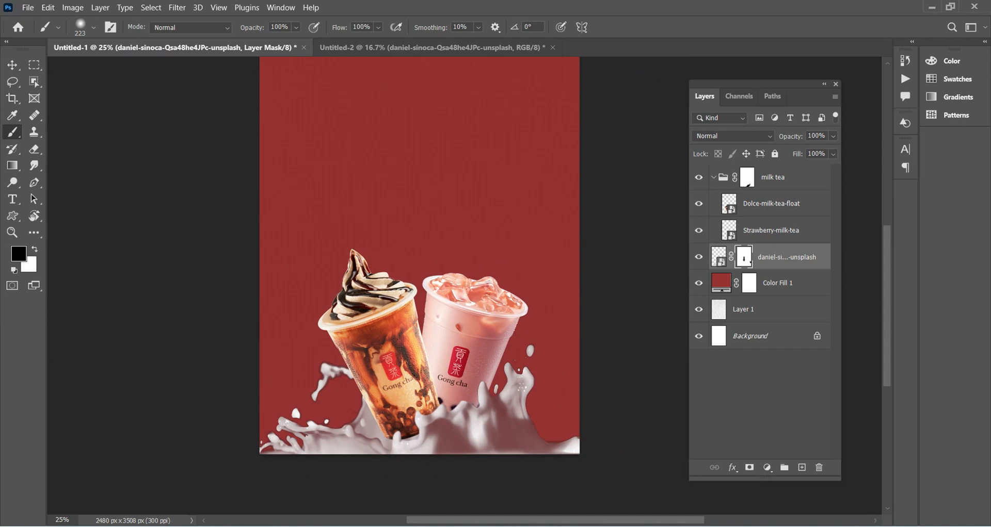
pyautogui.scroll(2, 419, 289)
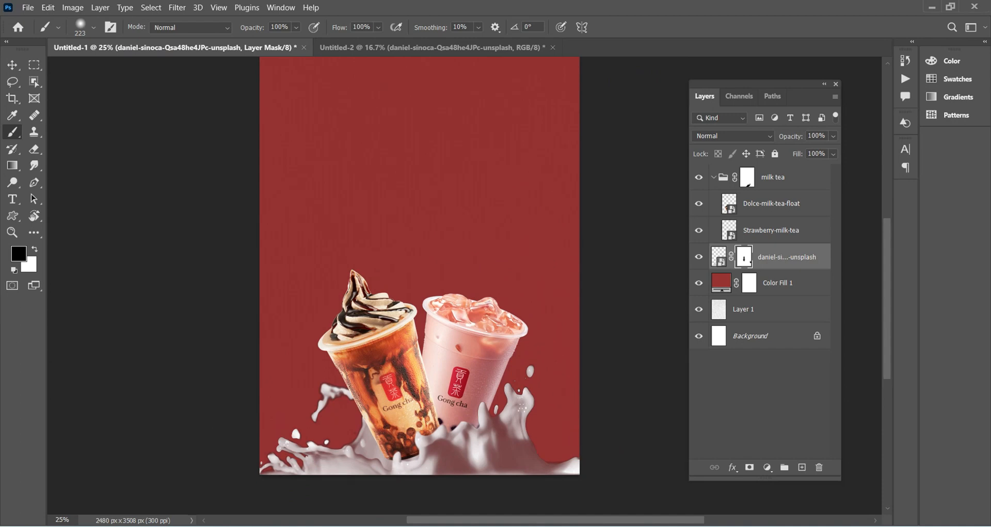
# Brighten the milk splash with a clipped Levels adjustment, setting the midtones to 1.53 and the white input to 215
pyautogui.click(718, 256)
pyautogui.click(767, 467)
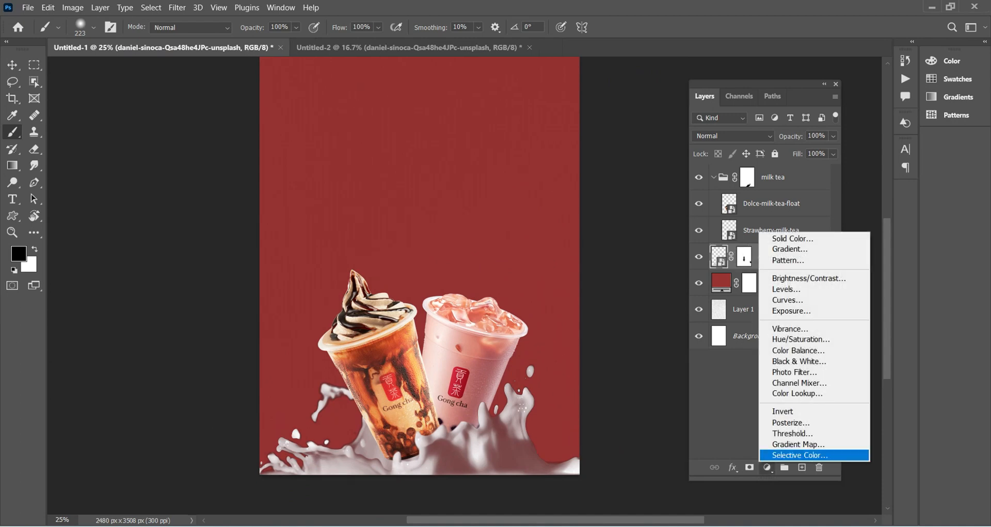
pyautogui.click(774, 285)
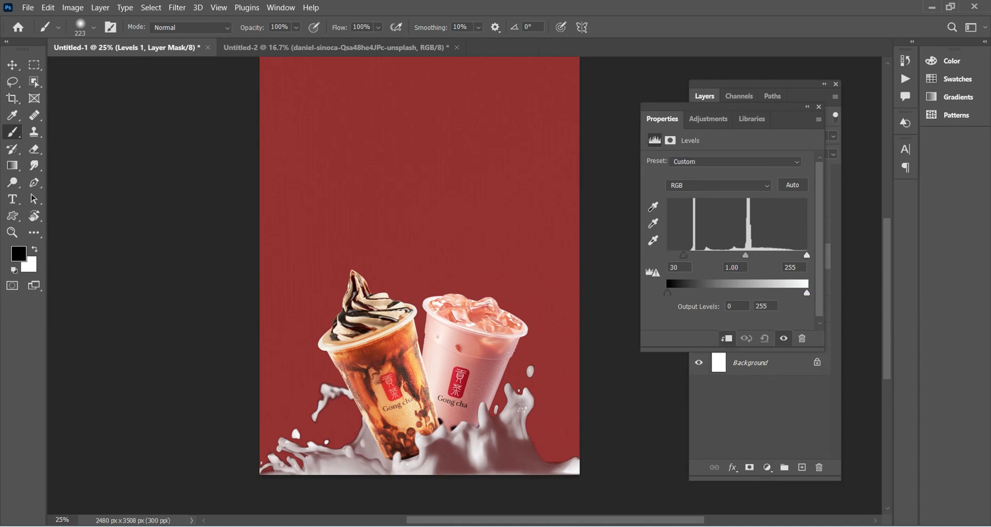
pyautogui.moveTo(736, 255); pyautogui.dragTo(718, 255)
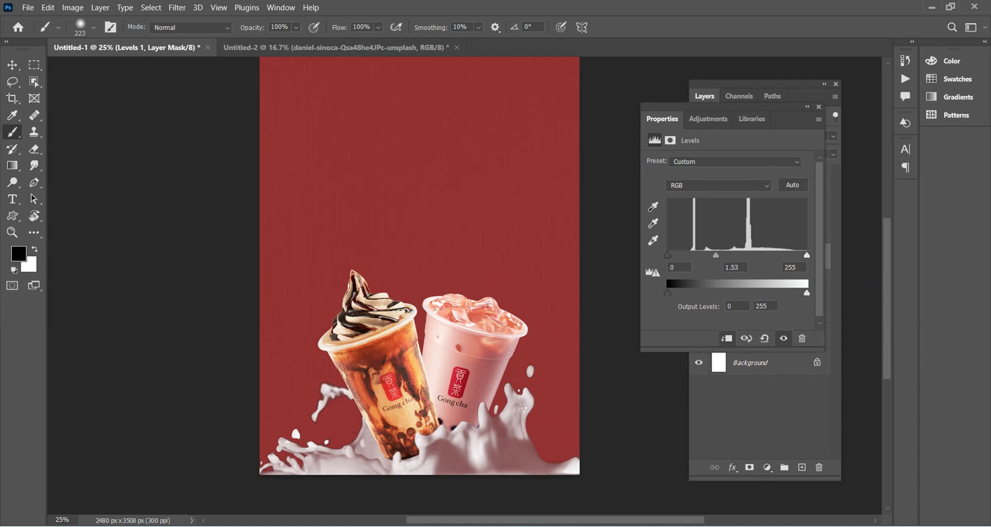
pyautogui.moveTo(806, 255); pyautogui.dragTo(784, 255)
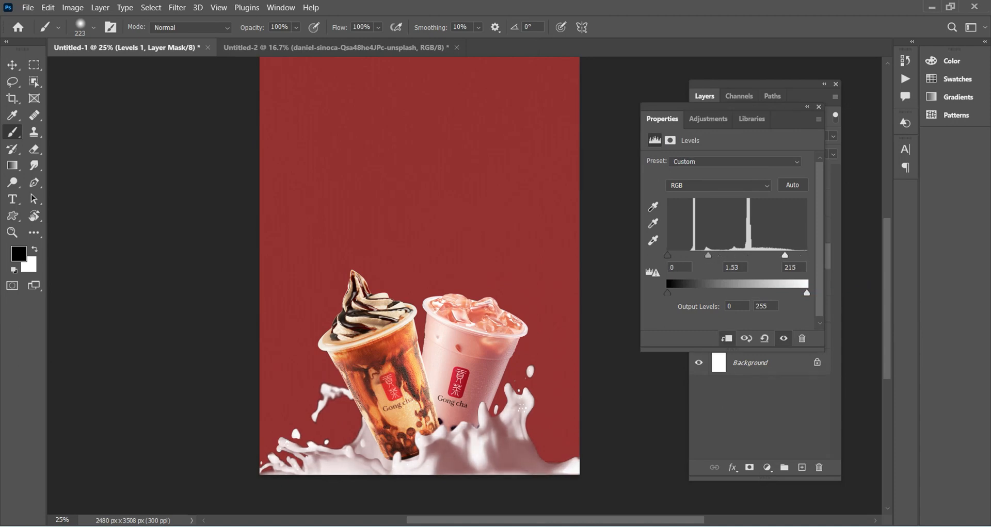
pyautogui.click(819, 107)
pyautogui.scroll(1, 420, 382)
pyautogui.scroll(-1, 419, 383)
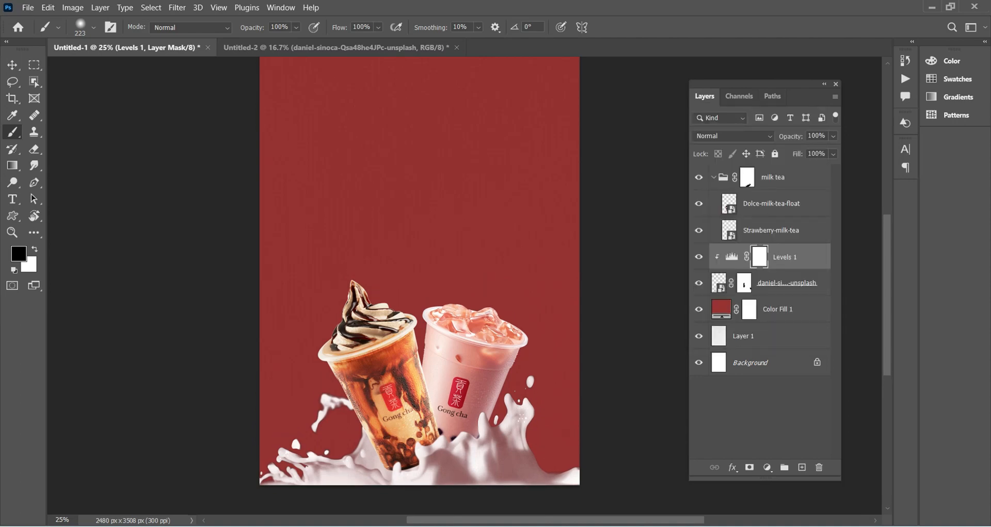
pyautogui.scroll(-1, 419, 383)
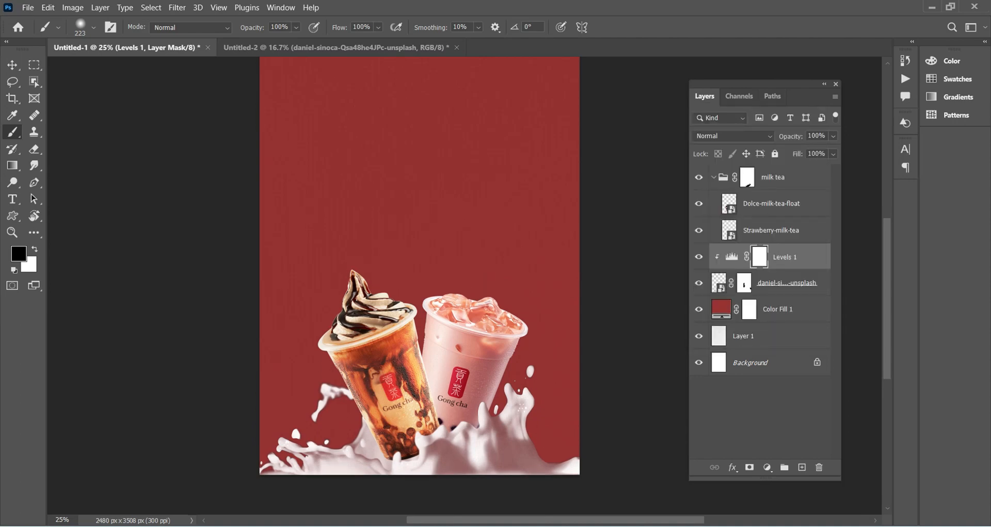
# Brush out the detached milk arc beside the dark cup in black on the milk splash layer's mask
pyautogui.hotkey('ctrl', '+')
pyautogui.hotkey('ctrl', '+')
pyautogui.moveTo(382, 387); pyautogui.dragTo(463, 293)
pyautogui.click(743, 283)
pyautogui.moveTo(251, 447)
pyautogui.mouseDown()
pyautogui.moveTo(312, 405)
pyautogui.moveTo(406, 311)
pyautogui.moveTo(314, 389)
pyautogui.mouseUp()
pyautogui.hotkey('ctrl', '-')
pyautogui.scroll(-2, 378, 335)
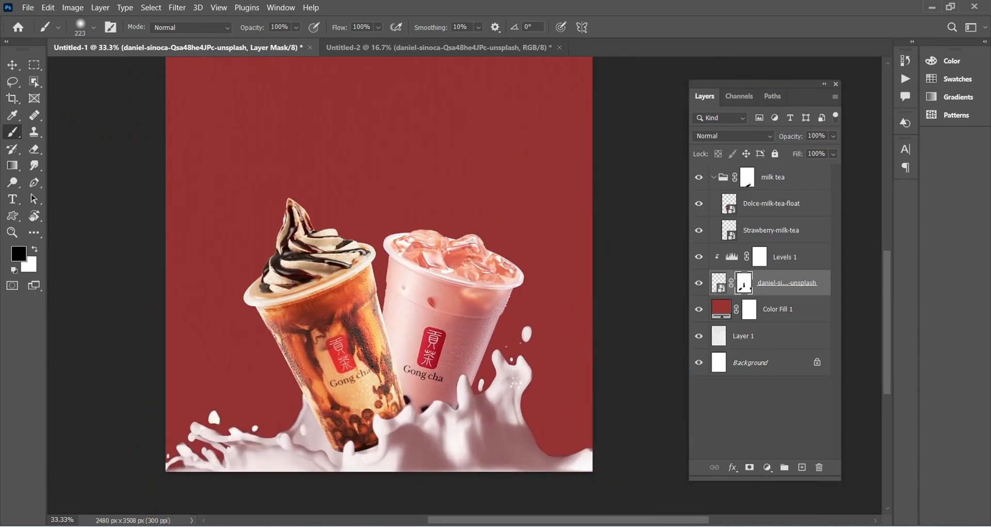
# Brush out the small stray droplets above the splash beside the dark cup on its mask with a 117 px brush
pyautogui.hotkey('ctrl', '+')
pyautogui.hotkey('ctrl', '+')
pyautogui.moveTo(170, 418); pyautogui.dragTo(503, 265)
pyautogui.click(93, 27)
pyautogui.moveTo(99, 58); pyautogui.dragTo(92, 57)
pyautogui.click(296, 392)
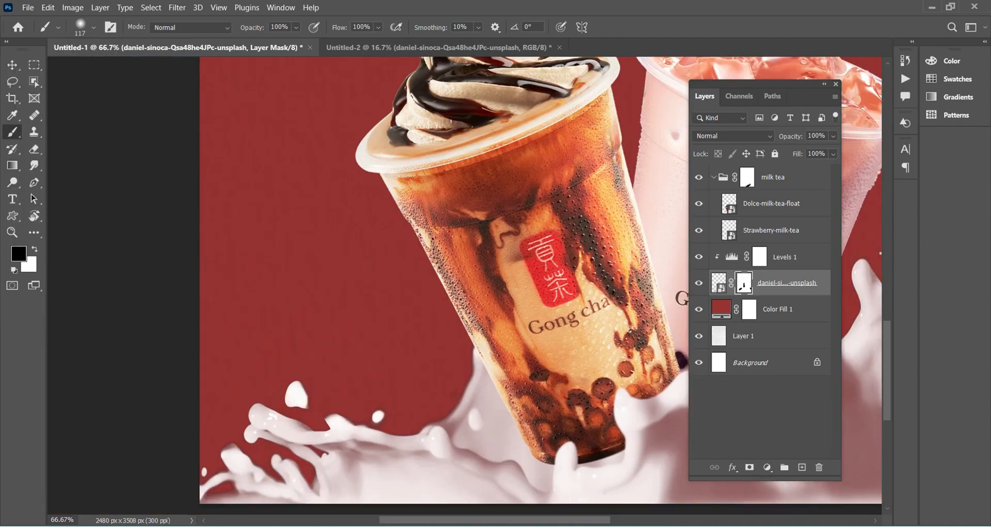
pyautogui.moveTo(296, 391); pyautogui.dragTo(298, 403)
pyautogui.scroll(-2, 540, 279)
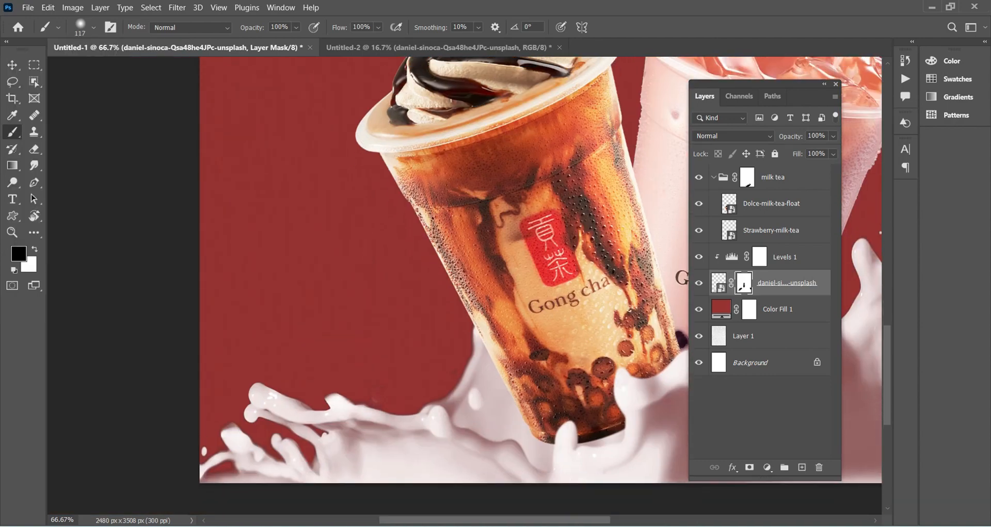
pyautogui.hotkey('ctrl', '-')
pyautogui.hotkey('ctrl', '-')
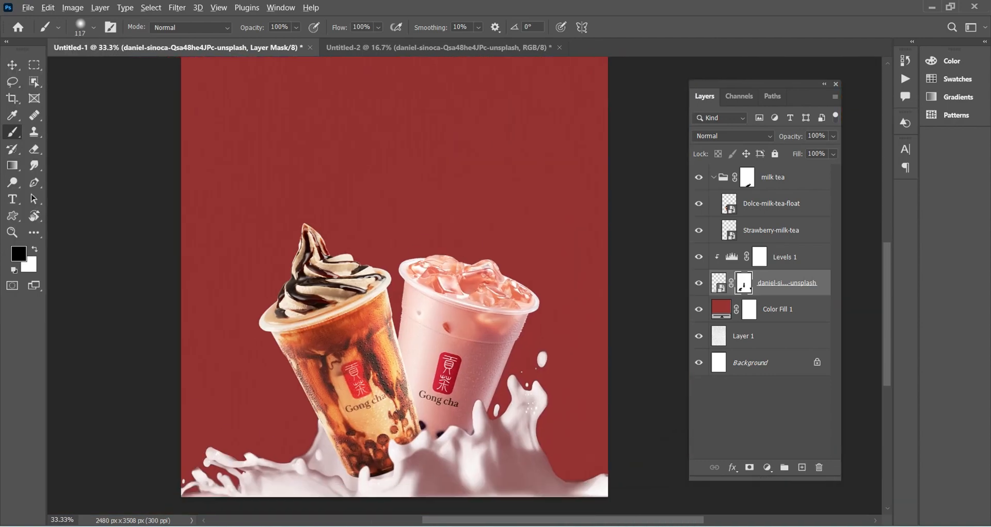
# Brush out the stray droplets around the splash peaks beside the pink cup on the splash mask, using a 37 px brush for fine spots
pyautogui.press(']')
pyautogui.press(']')
pyautogui.press(']')
pyautogui.scroll(-1, 394, 355)
pyautogui.scroll(-1, 510, 337)
pyautogui.scroll(4, 511, 336)
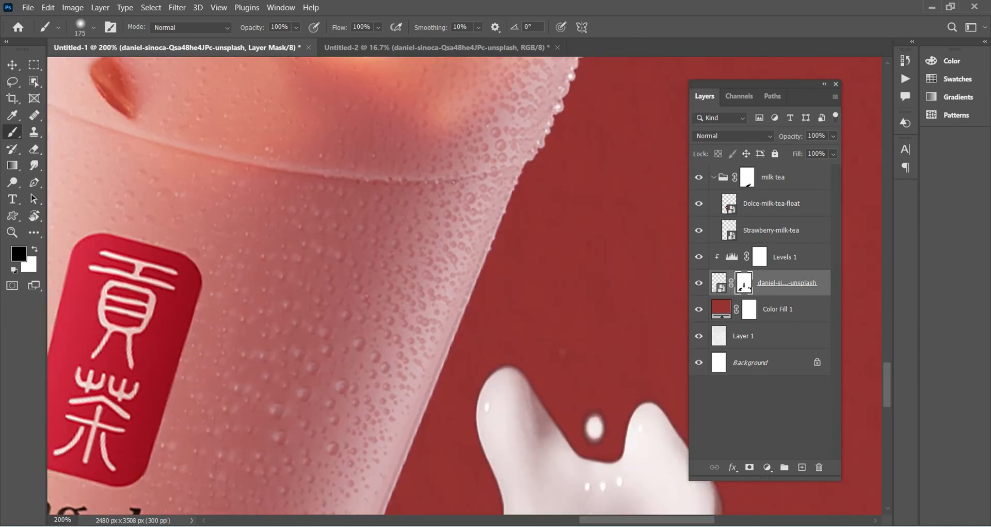
pyautogui.moveTo(557, 382); pyautogui.dragTo(453, 126)
pyautogui.moveTo(485, 135); pyautogui.dragTo(433, 136)
pyautogui.moveTo(493, 186); pyautogui.dragTo(495, 198)
pyautogui.press(']')
pyautogui.moveTo(310, 314); pyautogui.dragTo(320, 377)
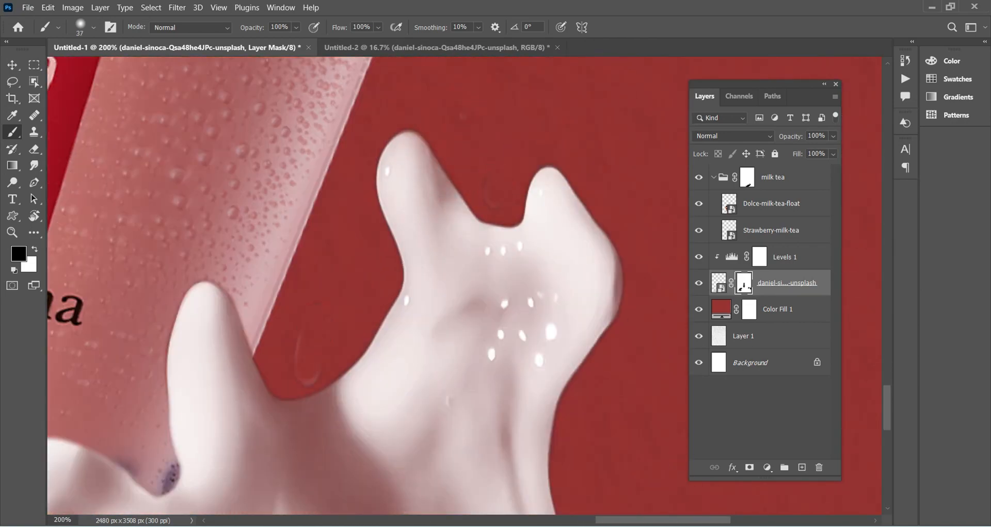
pyautogui.hotkey('ctrl', '-')
pyautogui.hotkey('ctrl', '-')
pyautogui.hotkey('ctrl', '-')
pyautogui.hotkey('ctrl', '-')
pyautogui.hotkey('ctrl', '-')
pyautogui.scroll(5, 336, 283)
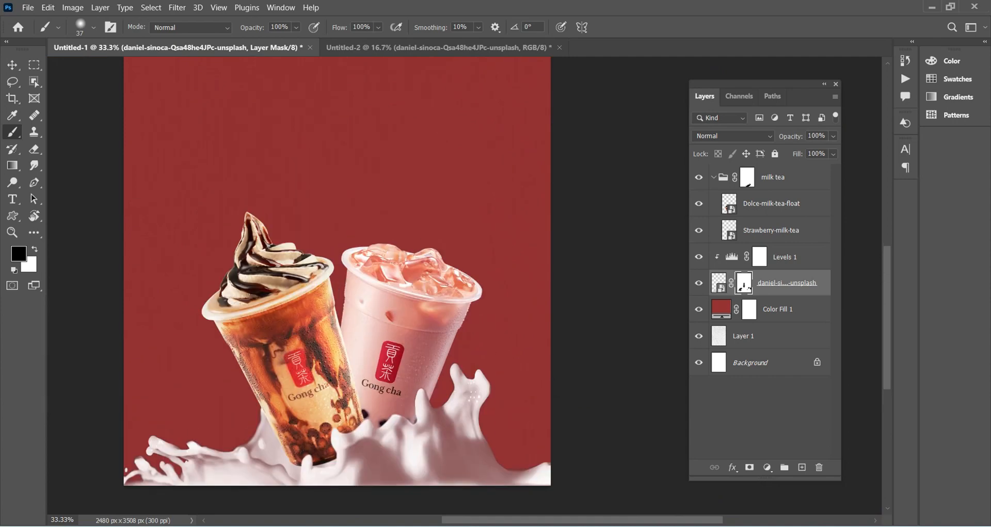
pyautogui.hotkey('ctrl', '-')
pyautogui.hotkey('ctrl', '-')
pyautogui.hotkey('ctrl', '+')
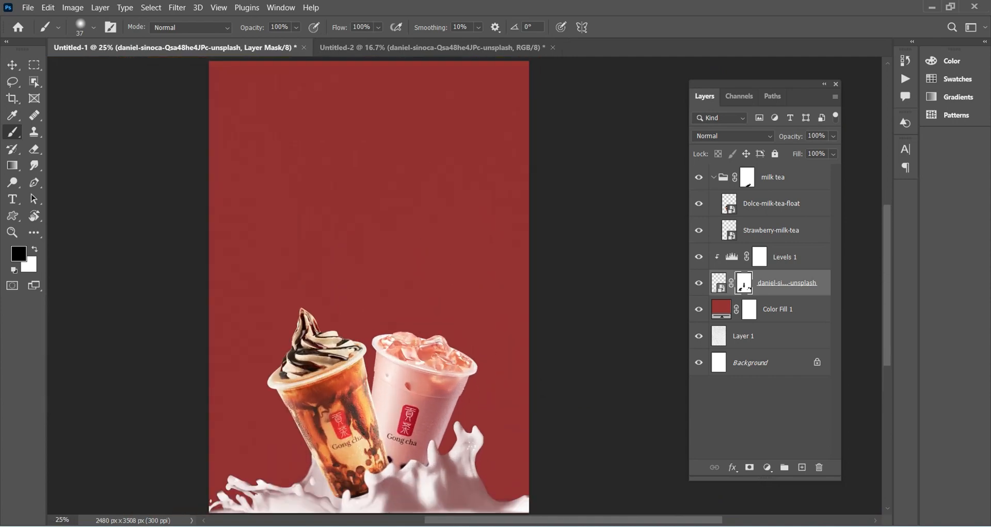
# Copy the curved milk stream from the Untitled-2 document into the poster above the collapsed "milk tea" group
pyautogui.click(432, 47)
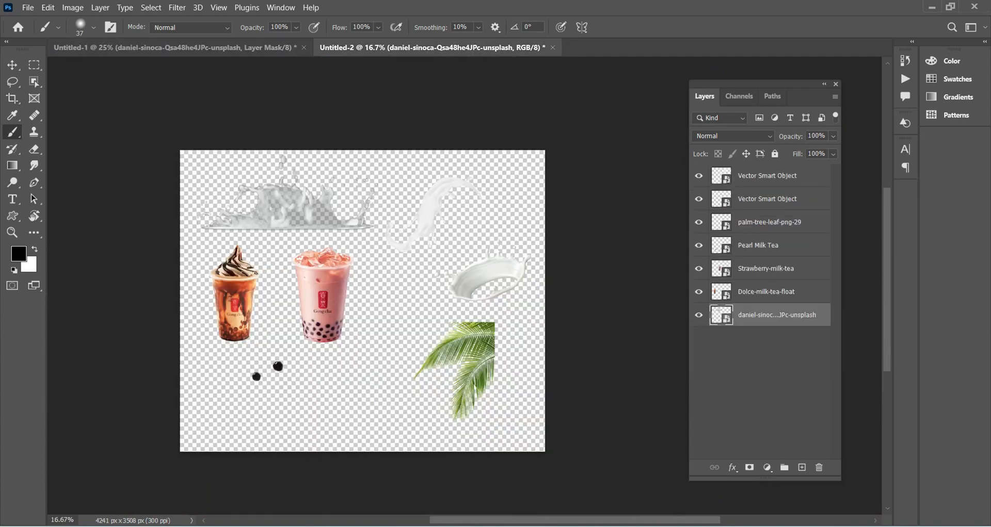
pyautogui.press('v')
pyautogui.moveTo(430, 209); pyautogui.dragTo(430, 216)
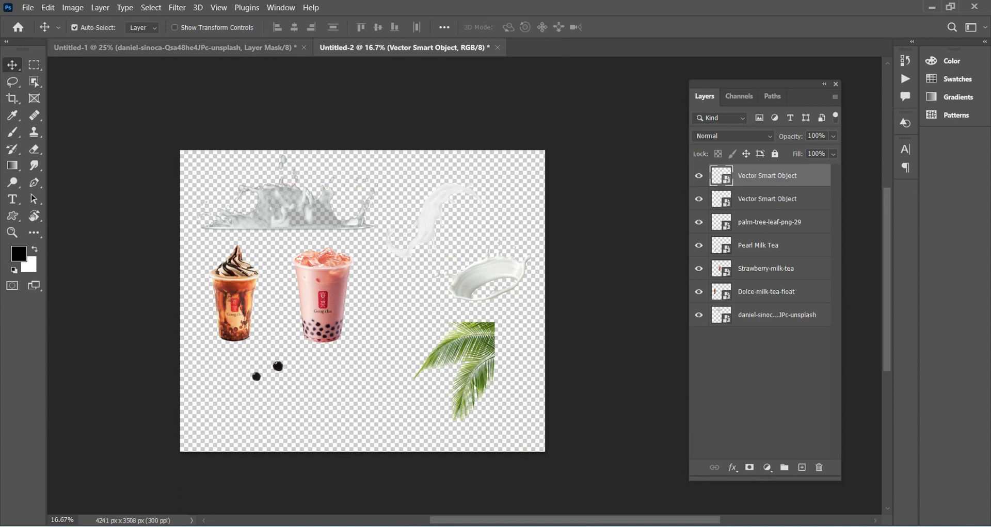
pyautogui.click(176, 47)
pyautogui.click(746, 176)
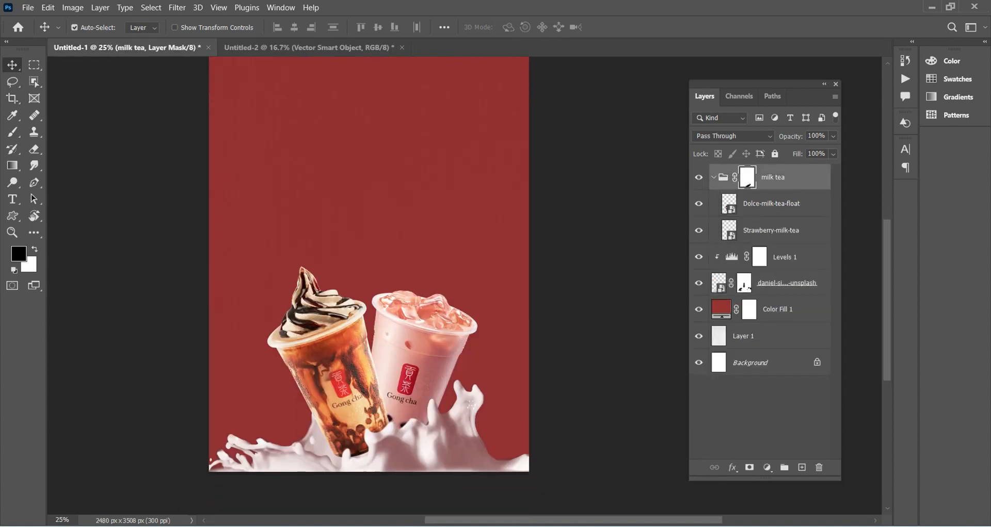
pyautogui.click(779, 177)
pyautogui.click(801, 467)
pyautogui.hotkey('ctrl', 'z')
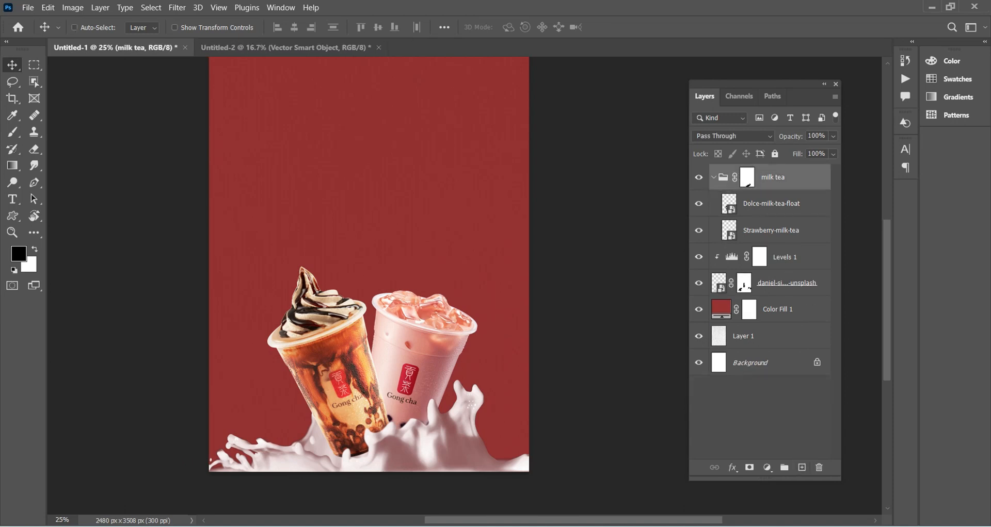
pyautogui.click(713, 177)
pyautogui.hotkey('ctrl', 'v')
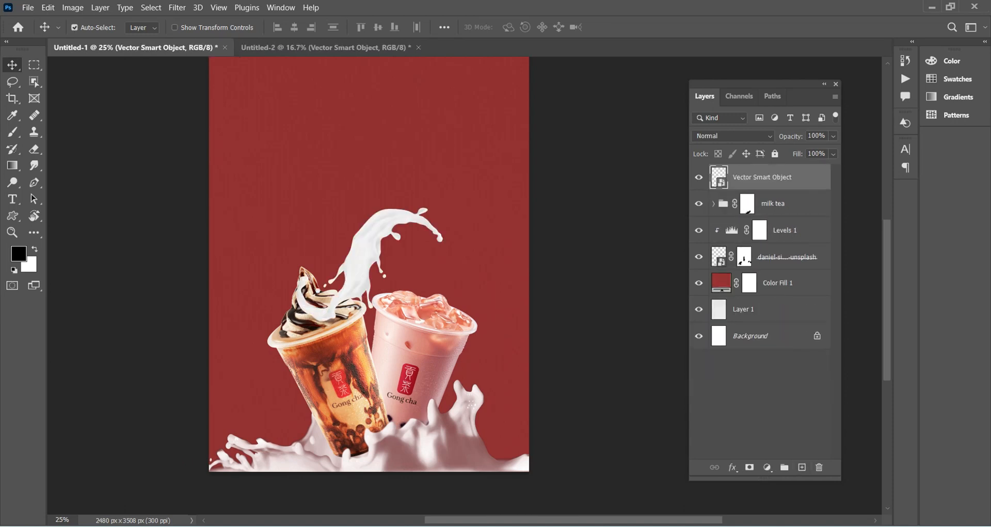
# Rotate the pasted milk stream steeply upright and position it over the dark cup's cream topping
pyautogui.moveTo(369, 253); pyautogui.dragTo(393, 279)
pyautogui.hotkey('ctrl', 't')
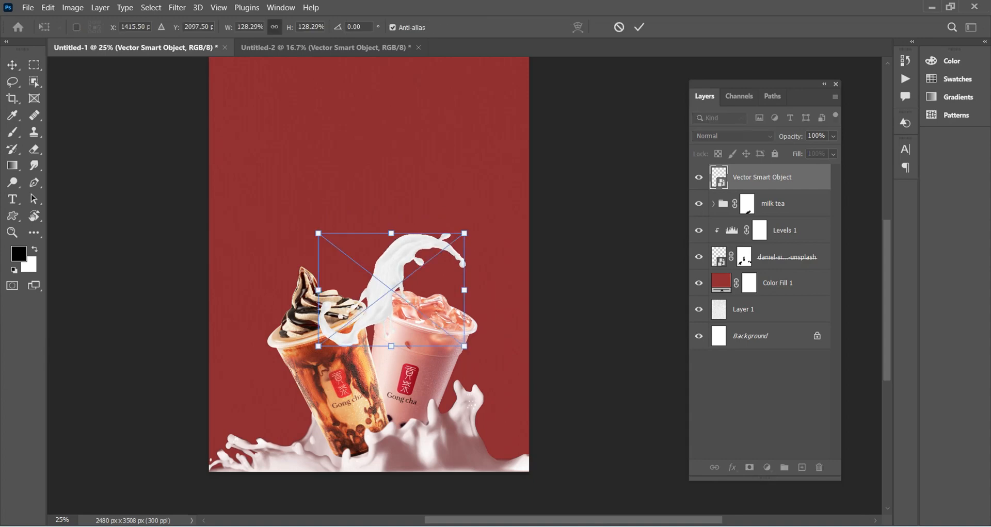
pyautogui.moveTo(470, 233); pyautogui.dragTo(428, 380)
pyautogui.moveTo(415, 293); pyautogui.dragTo(366, 318)
pyautogui.hotkey('ctrl', '+')
pyautogui.hotkey('ctrl', '+')
pyautogui.moveTo(309, 335); pyautogui.dragTo(412, 292)
pyautogui.moveTo(361, 299); pyautogui.dragTo(375, 309)
pyautogui.press('Return')
# Move the milk stream layer below the "milk tea" group, place it rising behind the dark cup and warp its lower end
pyautogui.moveTo(762, 179); pyautogui.dragTo(762, 212)
pyautogui.moveTo(375, 294); pyautogui.dragTo(345, 209)
pyautogui.hotkey('ctrl', 't')
pyautogui.rightClick(365, 232)
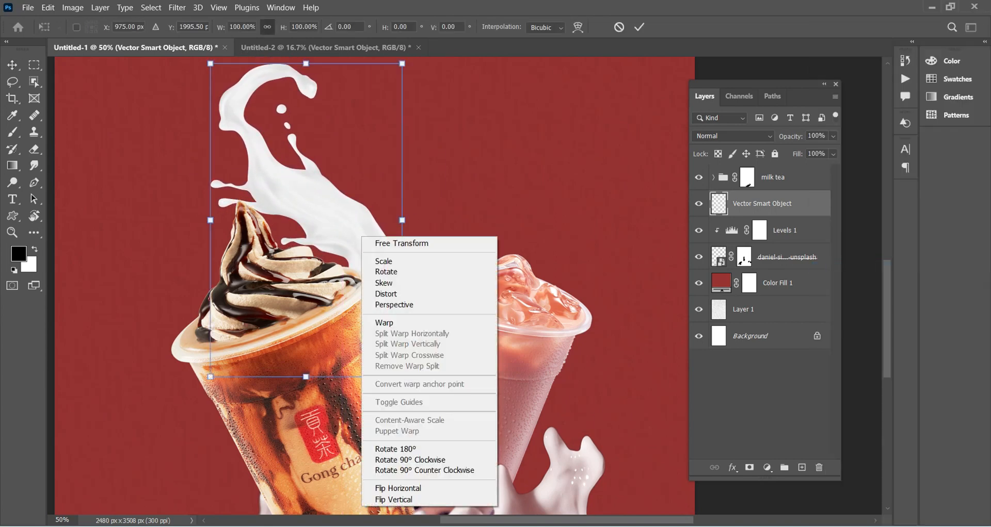
pyautogui.click(380, 323)
pyautogui.moveTo(403, 378); pyautogui.dragTo(405, 392)
pyautogui.press('Return')
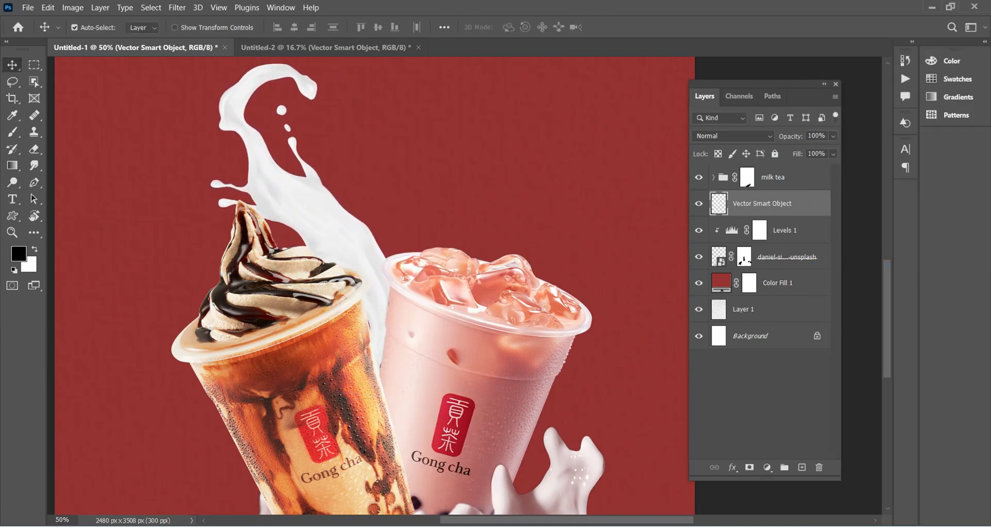
# Add a layer mask to the Dolce-milk-tea-float layer inside the "milk tea" group
pyautogui.scroll(3, 387, 289)
pyautogui.scroll(-2, 336, 258)
pyautogui.hotkey('ctrl', '+')
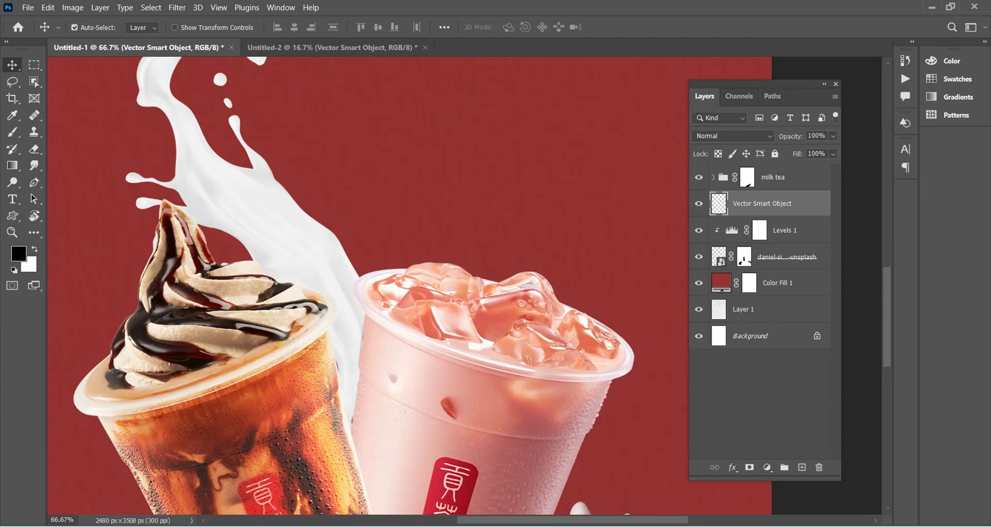
pyautogui.moveTo(310, 216); pyautogui.dragTo(411, 294)
pyautogui.hotkey('ctrl', '+')
pyautogui.hotkey('ctrl', '+')
pyautogui.moveTo(248, 278); pyautogui.dragTo(621, 240)
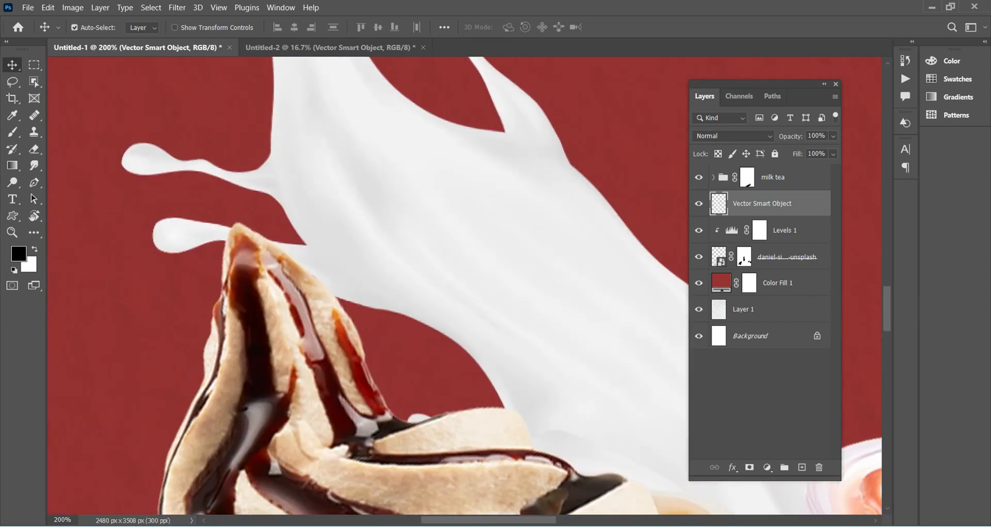
pyautogui.click(713, 177)
pyautogui.click(771, 203)
pyautogui.click(699, 204)
pyautogui.click(698, 204)
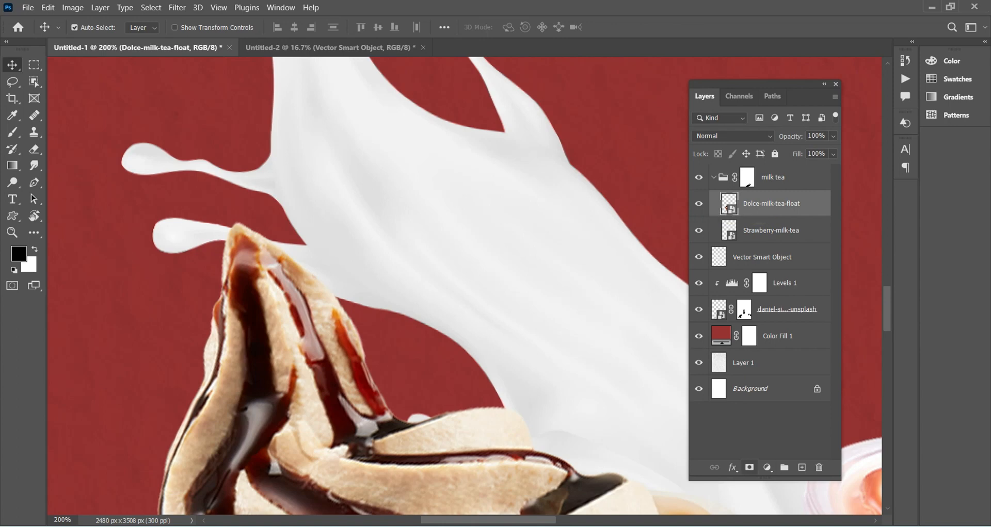
pyautogui.click(749, 467)
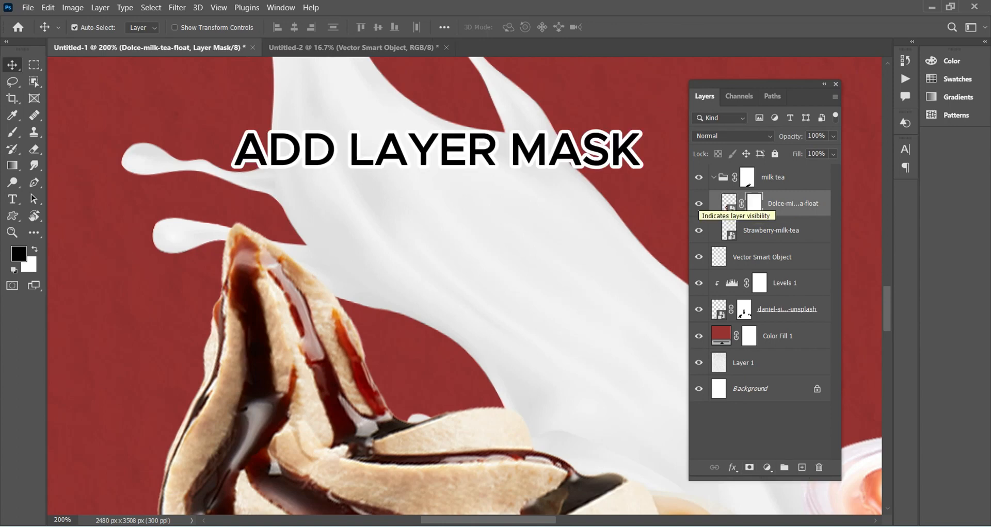
# Lower the Dolce-milk-tea-float layer's opacity to 24% and trace a Pen path around the milk strand crossing the cream tip
pyautogui.click(728, 204)
pyautogui.click(832, 136)
pyautogui.moveTo(835, 151); pyautogui.dragTo(786, 151)
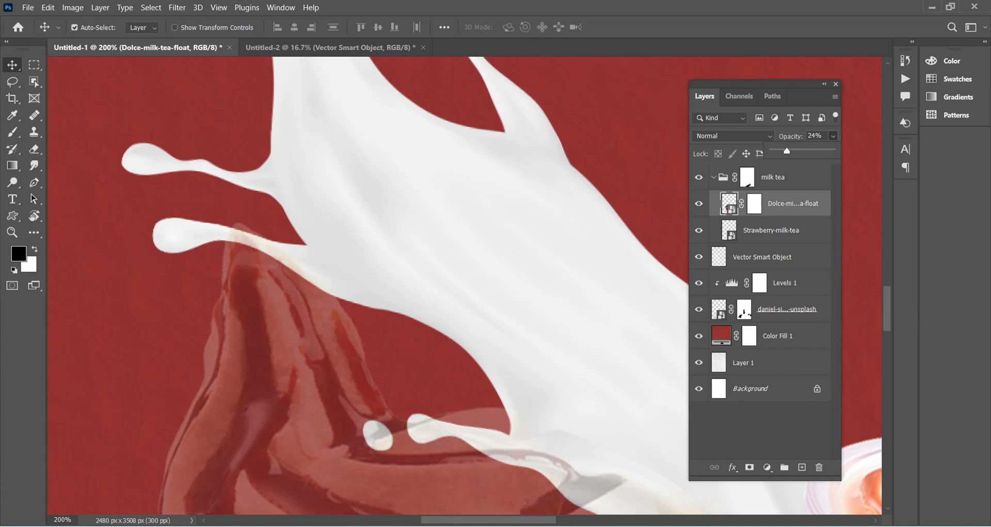
pyautogui.click(753, 203)
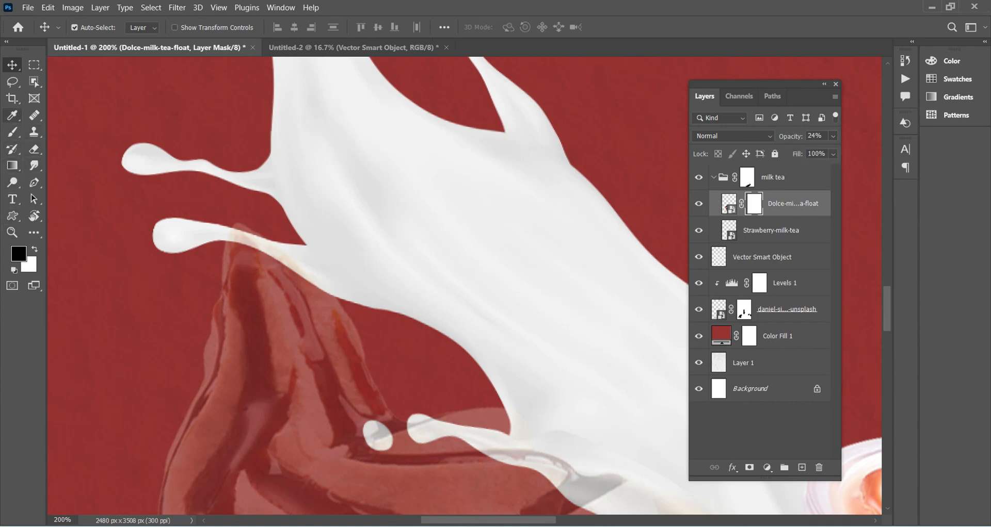
pyautogui.click(34, 182)
pyautogui.click(352, 302)
pyautogui.moveTo(286, 267); pyautogui.dragTo(275, 240)
pyautogui.hotkey('ctrl', 'z')
pyautogui.hotkey('ctrl', '+')
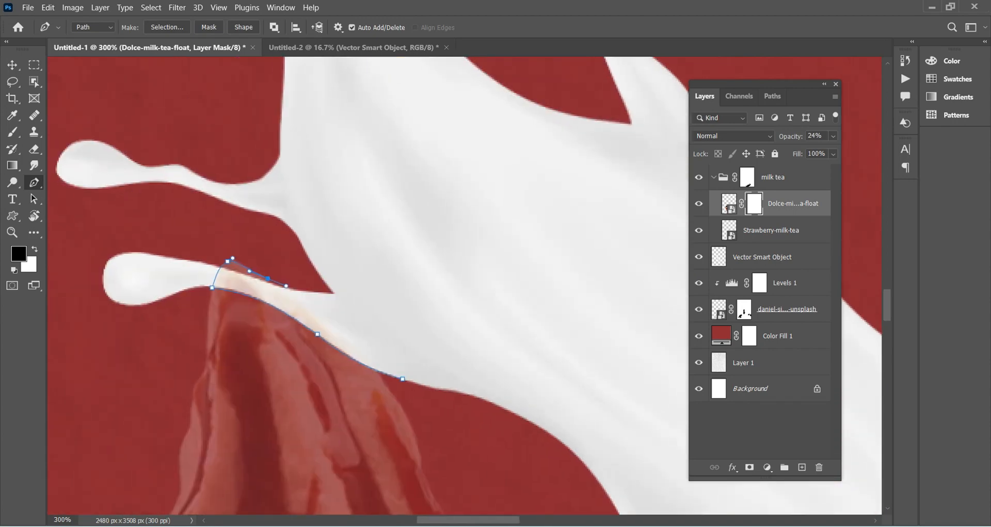
# Set the Dolce-milk-tea-float layer's opacity to 40% and refine and close the path around the cream overlapping the milk strand
pyautogui.click(728, 203)
pyautogui.click(833, 136)
pyautogui.moveTo(784, 151)
pyautogui.mouseDown()
pyautogui.moveTo(832, 151)
pyautogui.moveTo(797, 151)
pyautogui.mouseUp()
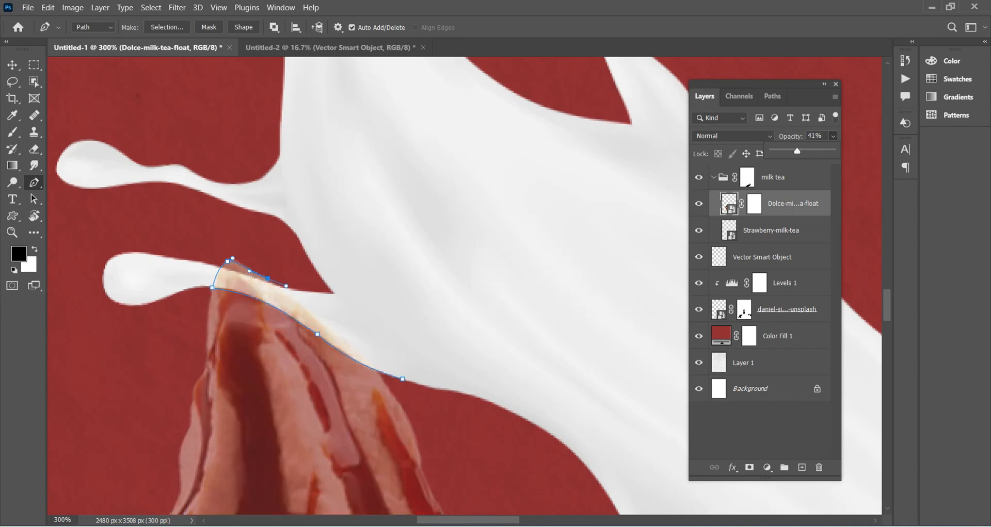
pyautogui.moveTo(286, 286); pyautogui.dragTo(280, 286)
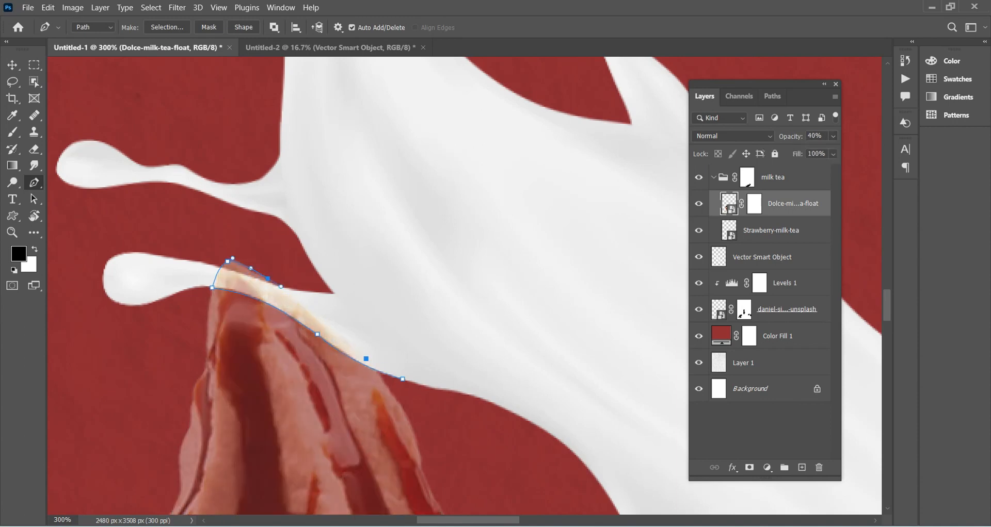
pyautogui.click(281, 286)
pyautogui.moveTo(322, 323); pyautogui.dragTo(366, 367)
pyautogui.click(362, 364)
pyautogui.keyDown('alt'); pyautogui.click(358, 356); pyautogui.keyUp('alt')
pyautogui.click(402, 380)
# Turn the path into a selection, fill it with black on the Dolce-milk-tea-float layer's mask and deselect
pyautogui.rightClick(327, 301)
pyautogui.click(364, 77)
pyautogui.press('Return')
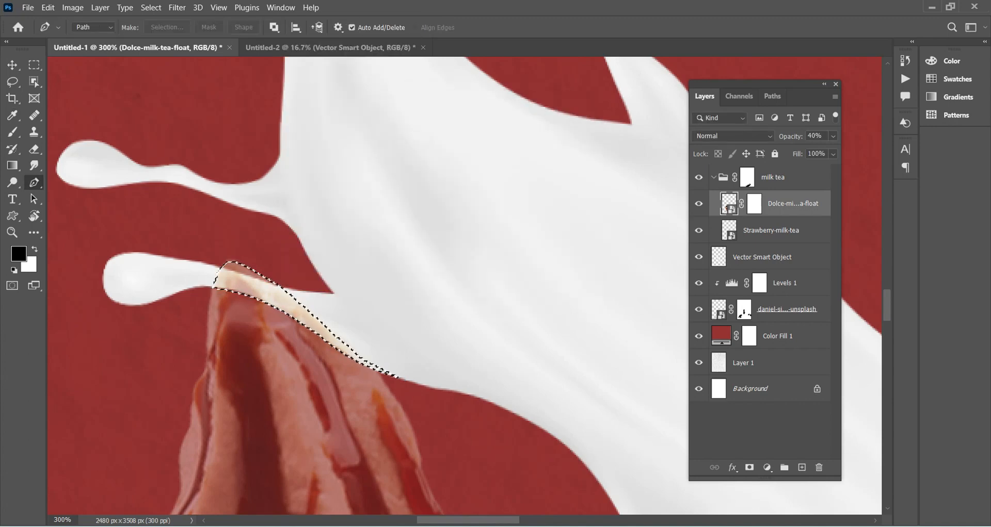
pyautogui.press('m')
pyautogui.click(754, 204)
pyautogui.rightClick(266, 296)
pyautogui.click(310, 197)
pyautogui.press('Return')
pyautogui.hotkey('ctrl', 'd')
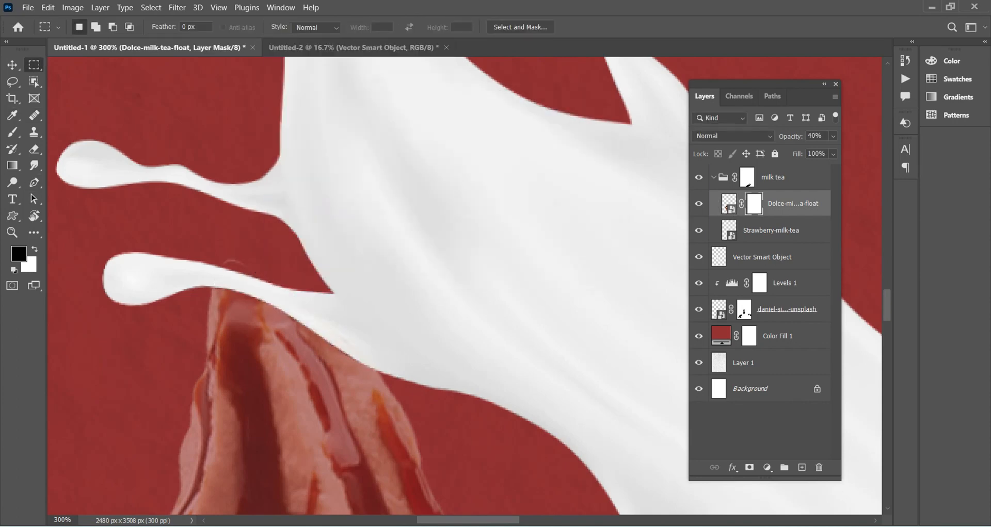
# Restore the Dolce-milk-tea-float layer's opacity to 100% and clean up its mask with the brush around the cream tip and milk strand
pyautogui.press('0')
pyautogui.hotkey('ctrl', '+')
pyautogui.press('b')
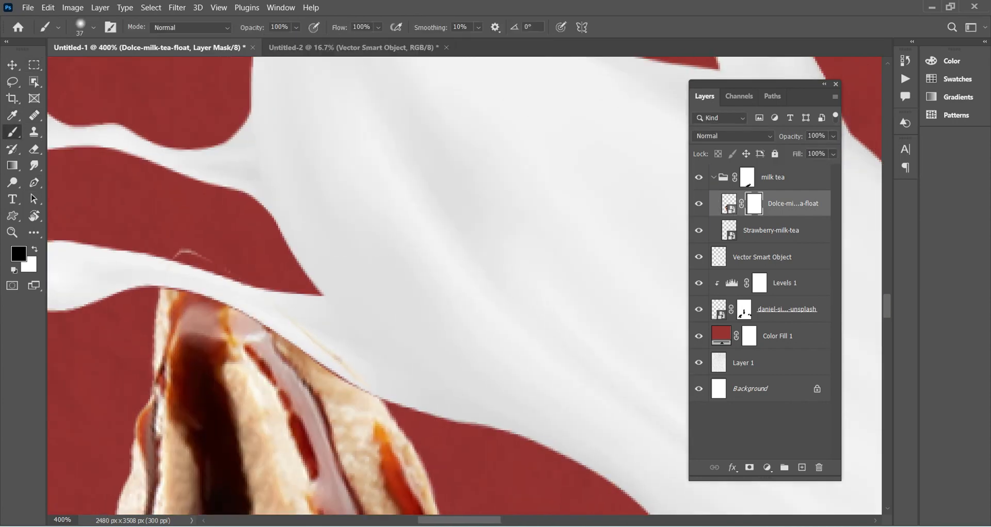
pyautogui.press('x')
pyautogui.moveTo(197, 258)
pyautogui.mouseDown()
pyautogui.moveTo(188, 257)
pyautogui.moveTo(639, 356)
pyautogui.mouseUp()
pyautogui.hotkey('ctrl', '+')
pyautogui.hotkey('ctrl', '+')
pyautogui.hotkey('ctrl', '+')
pyautogui.hotkey('ctrl', '+')
pyautogui.click(698, 231)
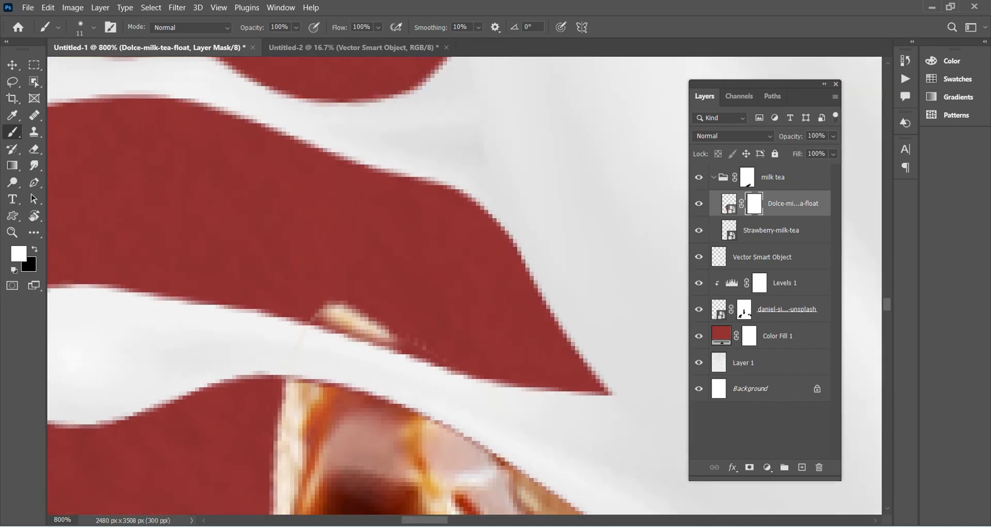
# Rename the Vector Smart Object layer as "splash milk"
pyautogui.click(762, 257)
pyautogui.doubleClick(763, 257)
pyautogui.write('splash')
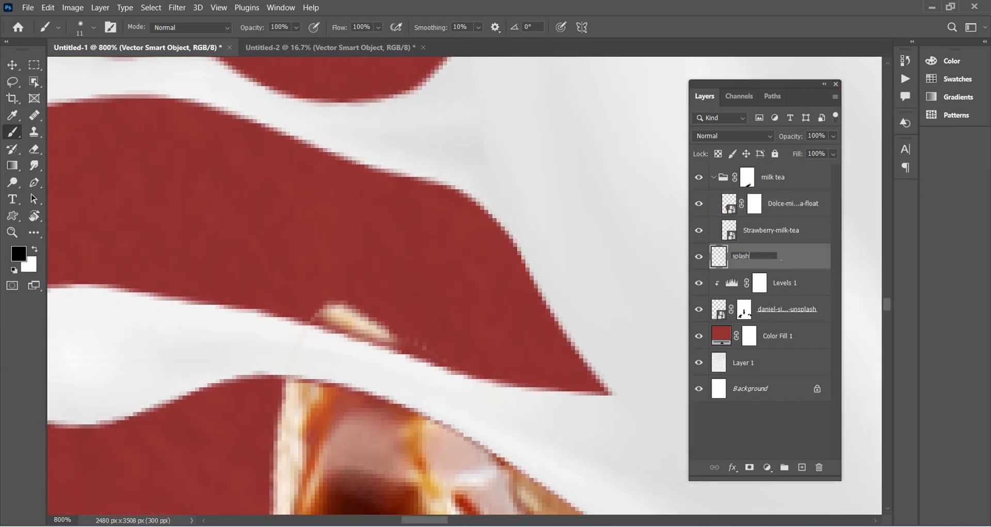
pyautogui.write(' milk')
pyautogui.press('Return')
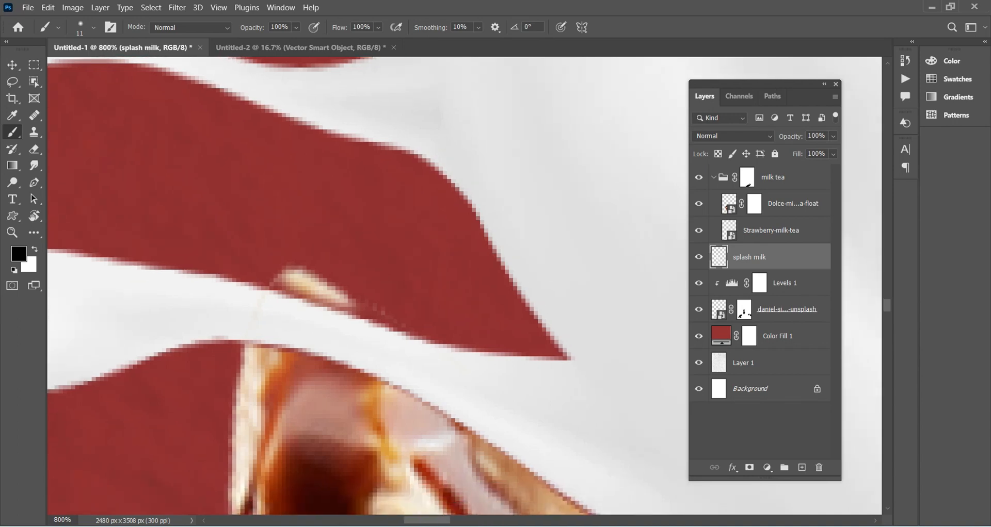
# Load the splash milk outline as a selection, paint white on the Dolce-milk-tea-float mask to restore cream above the strand, and deselect
pyautogui.keyDown('ctrl'); pyautogui.click(718, 257); pyautogui.keyUp('ctrl')
pyautogui.click(753, 203)
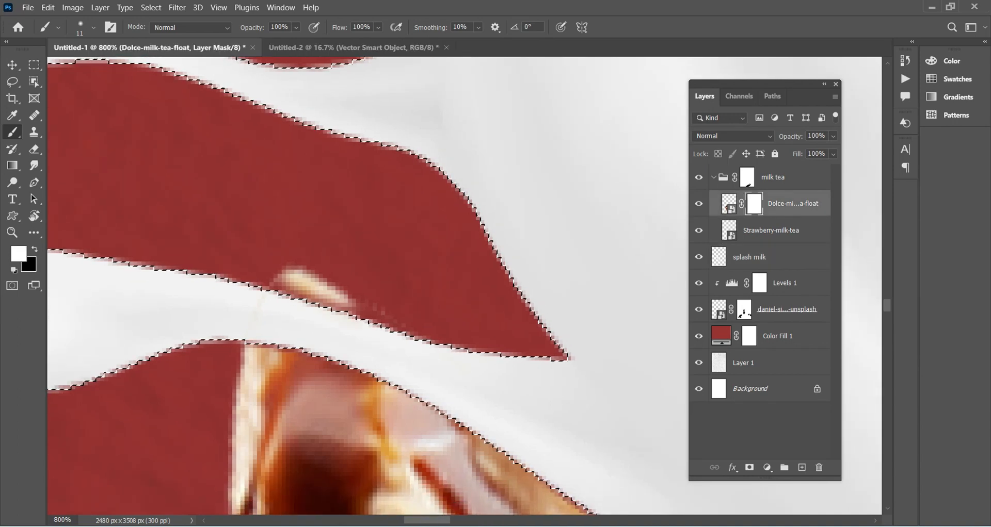
pyautogui.moveTo(315, 288)
pyautogui.mouseDown()
pyautogui.moveTo(397, 318)
pyautogui.moveTo(276, 287)
pyautogui.mouseUp()
pyautogui.hotkey('ctrl', 'd')
pyautogui.hotkey('ctrl', '-')
pyautogui.hotkey('ctrl', '-')
pyautogui.hotkey('ctrl', '-')
pyautogui.hotkey('ctrl', '-')
pyautogui.hotkey('ctrl', '-')
pyautogui.hotkey('ctrl', '-')
pyautogui.hotkey('ctrl', '-')
pyautogui.hotkey('ctrl', '-')
pyautogui.hotkey('ctrl', '-')
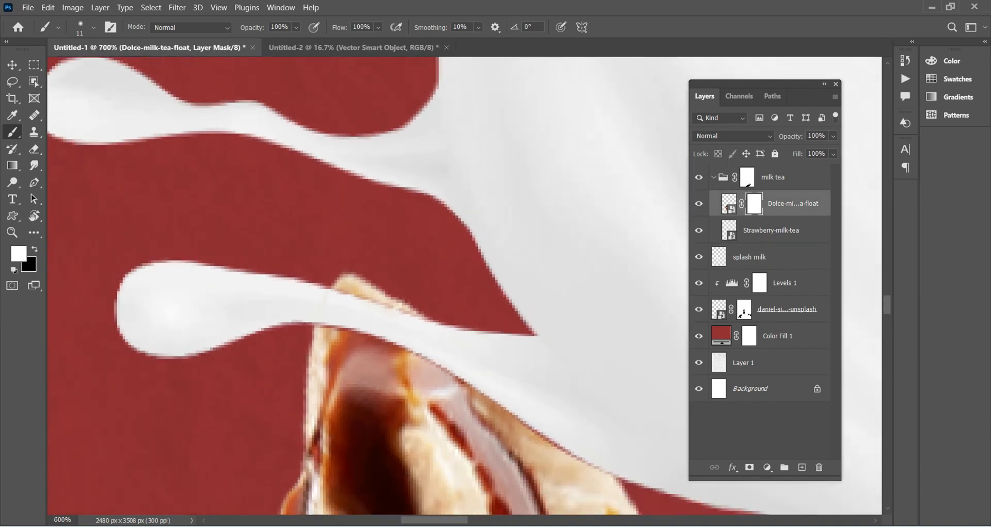
pyautogui.hotkey('ctrl', '-')
pyautogui.hotkey('ctrl', '-')
pyautogui.hotkey('ctrl', '+')
pyautogui.hotkey('ctrl', '+')
pyautogui.hotkey('ctrl', '+')
pyautogui.hotkey('ctrl', '+')
pyautogui.scroll(-6, 464, 286)
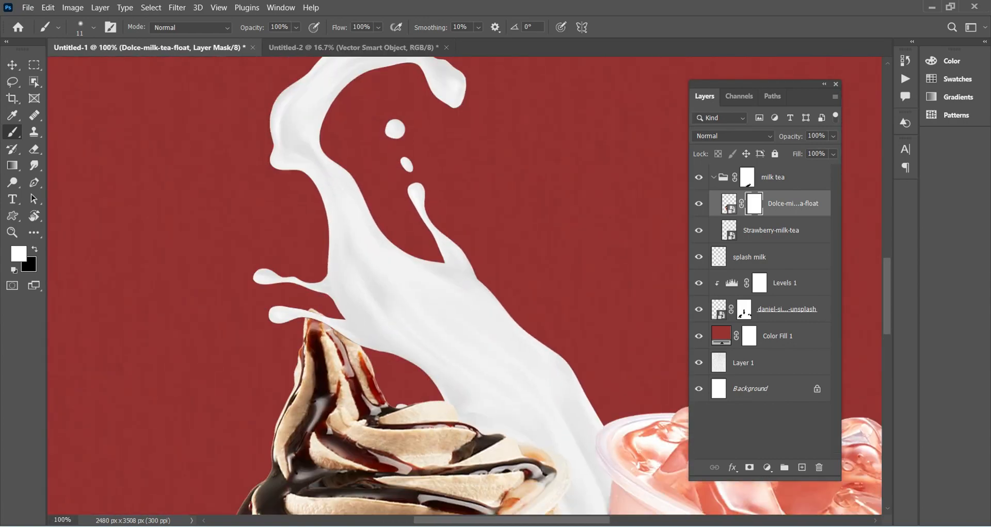
# Lower the Dolce-milk-tea-float layer's opacity to 23% and start a Pen path along the upper edge of the middle milk strand
pyautogui.hotkey('ctrl', '+')
pyautogui.hotkey('ctrl', '+')
pyautogui.click(729, 204)
pyautogui.click(833, 136)
pyautogui.moveTo(834, 151); pyautogui.dragTo(785, 151)
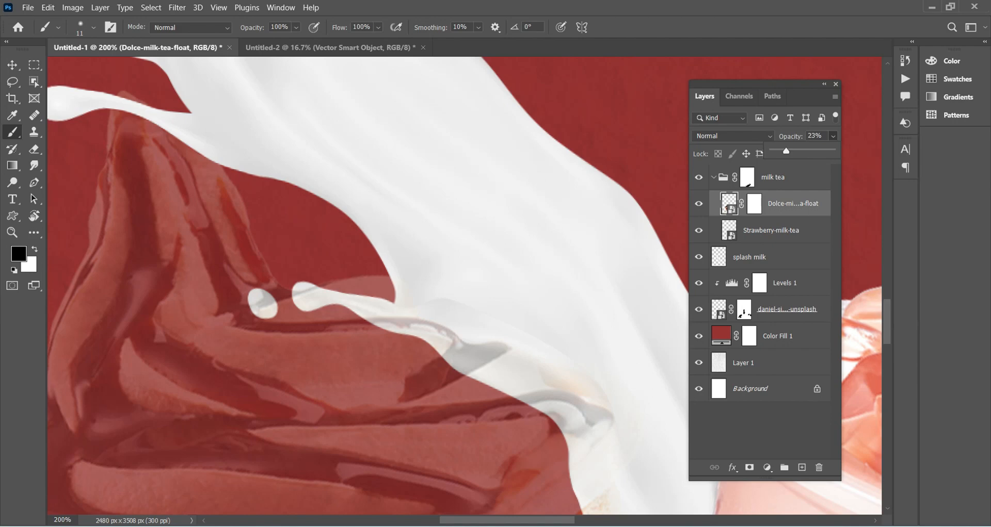
pyautogui.hotkey('ctrl', '+')
pyautogui.hotkey('ctrl', '+')
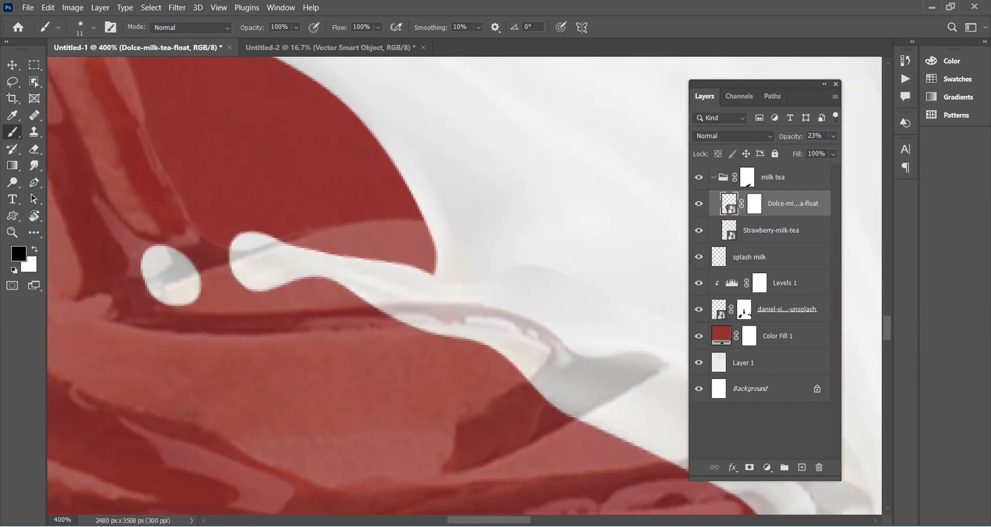
pyautogui.click(754, 204)
pyautogui.press('p')
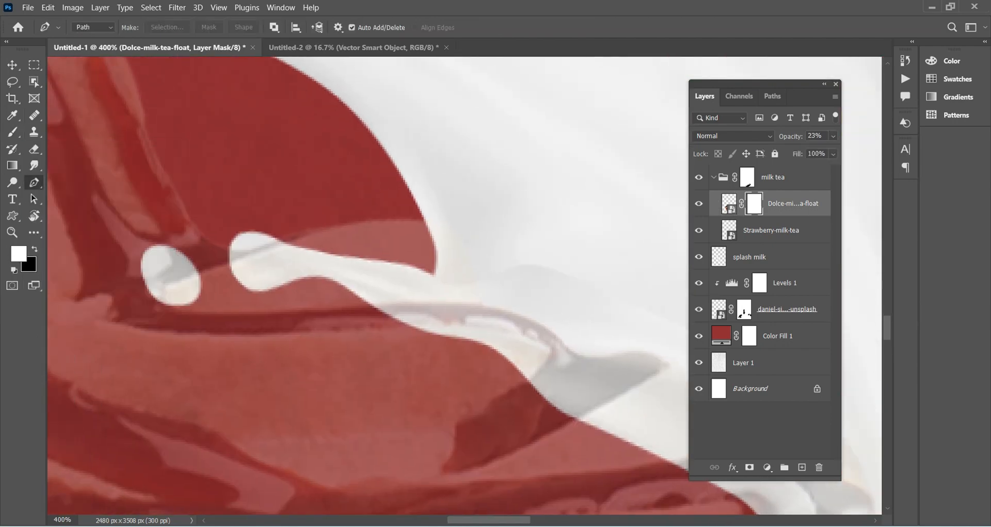
pyautogui.click(431, 275)
pyautogui.scroll(3, 432, 275)
pyautogui.moveTo(335, 286); pyautogui.dragTo(217, 293)
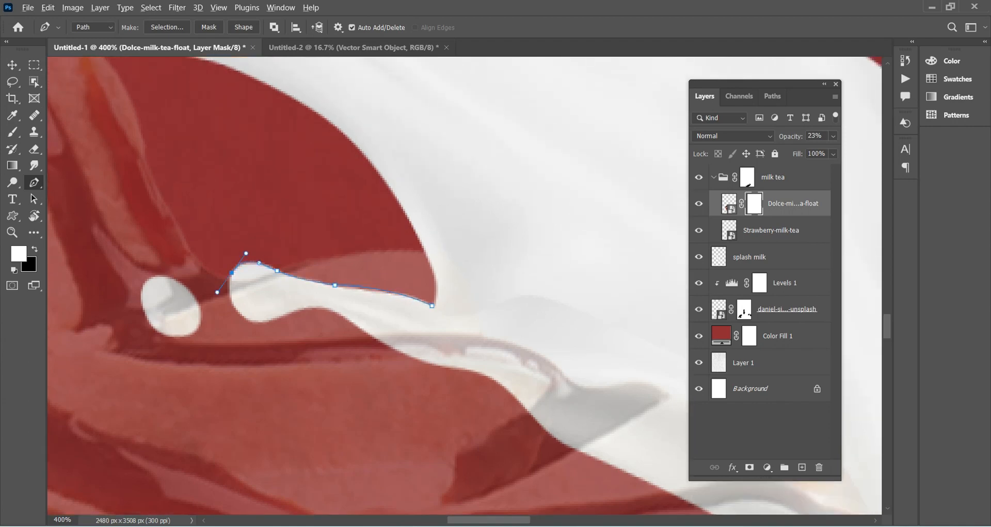
# Continue the Pen path around the strand's tip and along the milk's lower edge down to the cup rim
pyautogui.moveTo(259, 322); pyautogui.dragTo(345, 315)
pyautogui.moveTo(380, 342); pyautogui.dragTo(504, 378)
pyautogui.moveTo(503, 378); pyautogui.dragTo(255, 200)
pyautogui.moveTo(255, 200); pyautogui.dragTo(241, 205)
pyautogui.moveTo(297, 254); pyautogui.dragTo(314, 266)
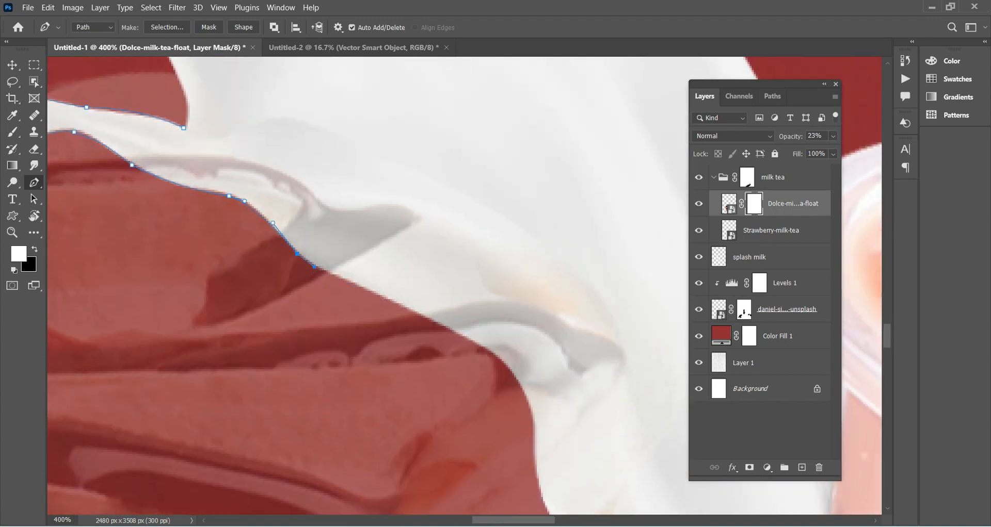
pyautogui.moveTo(499, 358); pyautogui.dragTo(507, 364)
pyautogui.moveTo(516, 379); pyautogui.dragTo(454, 247)
pyautogui.scroll(-2, 474, 291)
pyautogui.scroll(1, 474, 291)
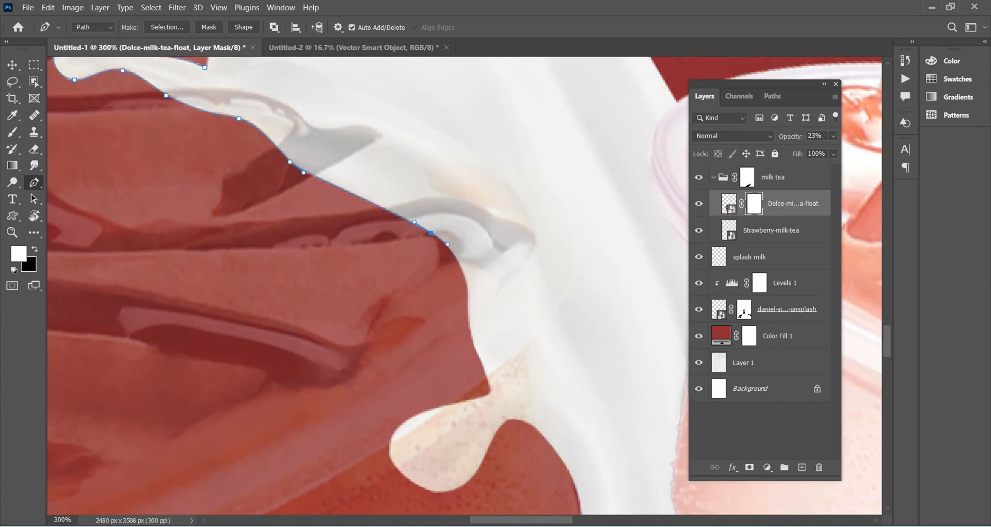
pyautogui.moveTo(468, 306); pyautogui.dragTo(471, 345)
pyautogui.moveTo(485, 375); pyautogui.dragTo(487, 382)
# Set the Dolce-milk-tea-float layer's opacity to 100% and extend the path around the outside of the cup rim
pyautogui.scroll(3, 464, 286)
pyautogui.click(729, 204)
pyautogui.click(832, 136)
pyautogui.moveTo(784, 151); pyautogui.dragTo(831, 151)
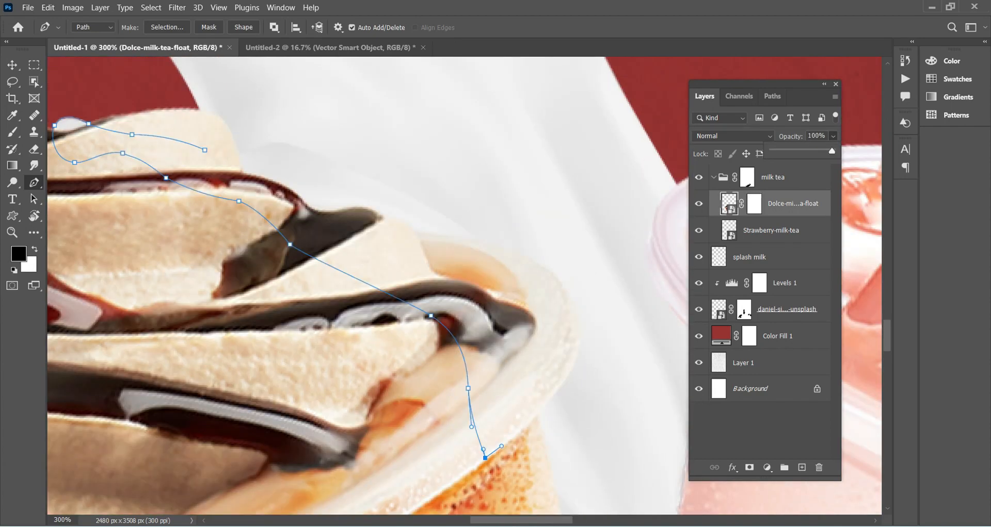
pyautogui.scroll(1, 464, 286)
pyautogui.moveTo(579, 368); pyautogui.dragTo(582, 339)
pyautogui.scroll(3, 581, 346)
pyautogui.moveTo(423, 284)
pyautogui.mouseDown()
pyautogui.moveTo(358, 292)
pyautogui.moveTo(269, 282)
pyautogui.moveTo(408, 265)
pyautogui.moveTo(411, 284)
pyautogui.mouseUp()
pyautogui.scroll(1, 411, 284)
pyautogui.scroll(2, 411, 294)
pyautogui.hotkey('ctrl', '-')
pyautogui.hotkey('ctrl', '+')
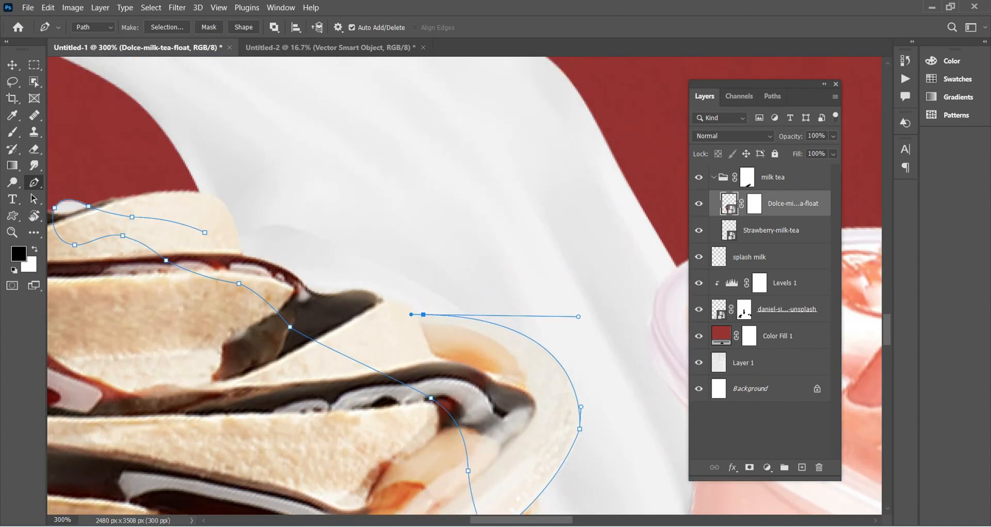
# Compare the cream with the splash milk beneath it, then continue the path along the cream's upper chocolate edge at 100% opacity
pyautogui.click(699, 257)
pyautogui.click(699, 257)
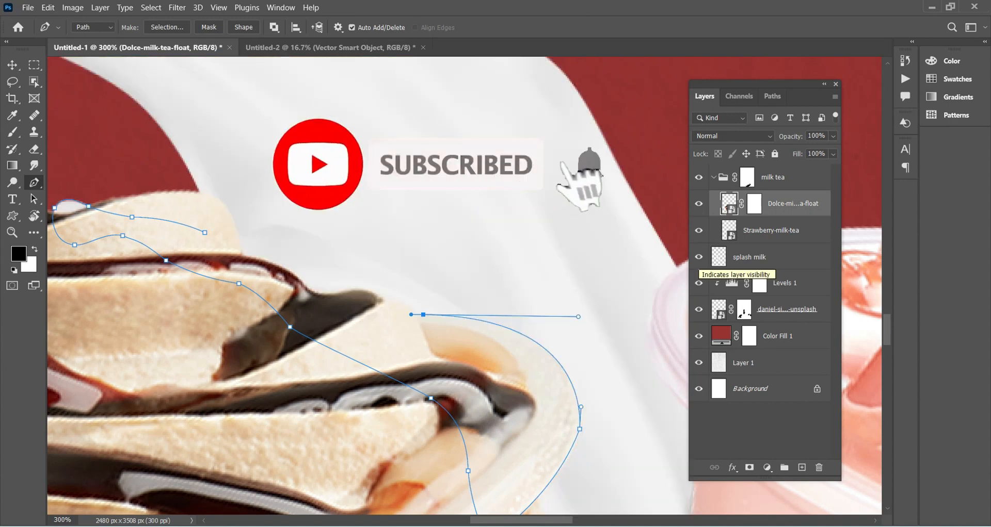
pyautogui.moveTo(832, 136); pyautogui.dragTo(794, 151)
pyautogui.moveTo(563, 288); pyautogui.dragTo(626, 336)
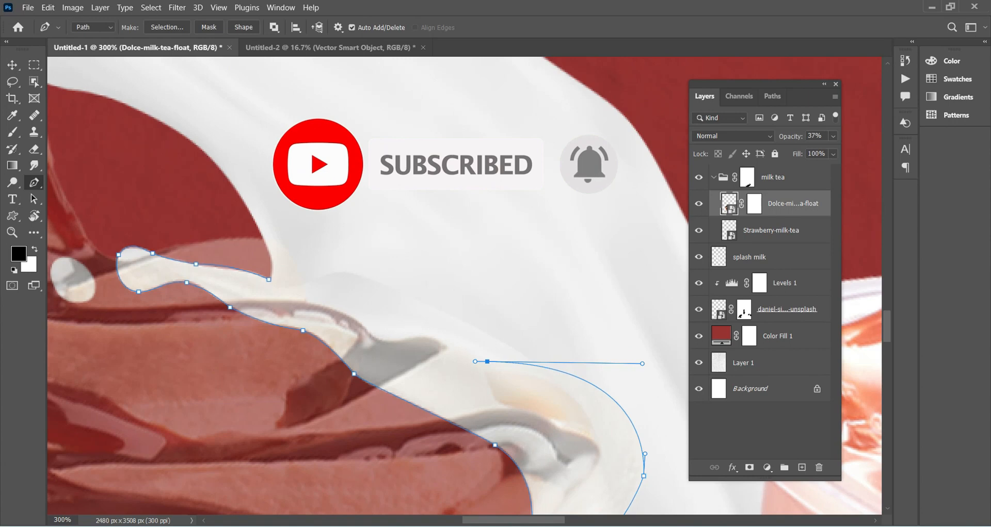
pyautogui.press('0')
pyautogui.moveTo(445, 346); pyautogui.dragTo(409, 341)
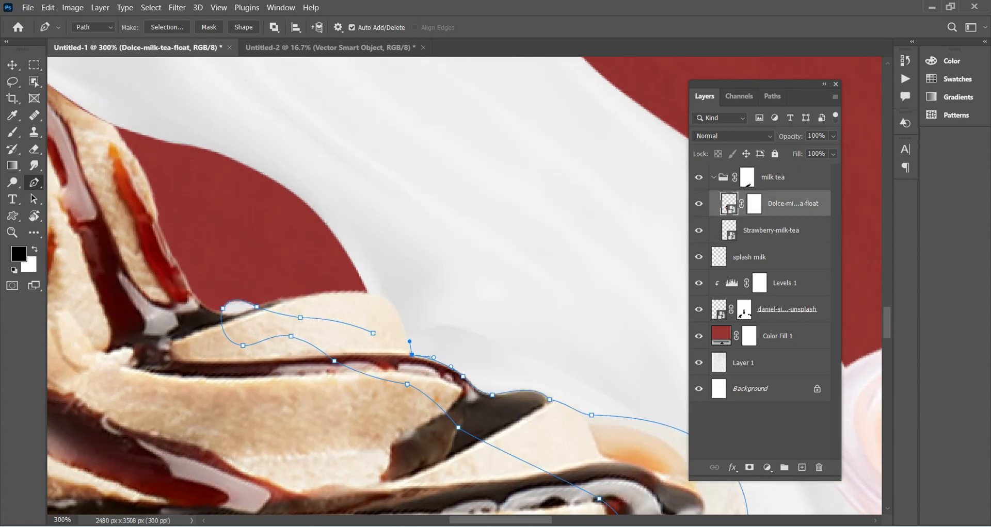
# Lower the layer's opacity to 38% and close the path with a curve through the corner where cream meets milk
pyautogui.click(833, 136)
pyautogui.moveTo(835, 151); pyautogui.dragTo(795, 151)
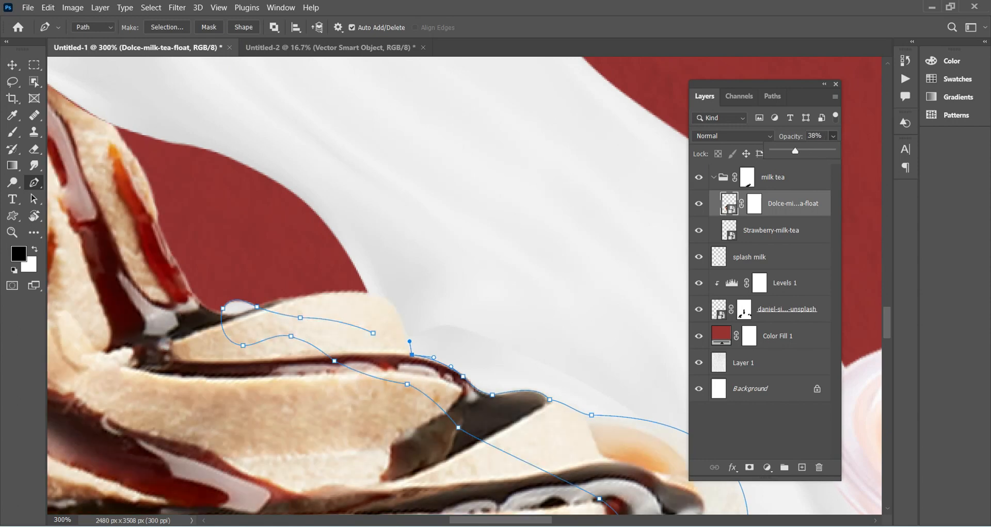
pyautogui.click(368, 295)
pyautogui.hotkey('ctrl', 'z')
pyautogui.moveTo(369, 293); pyautogui.dragTo(327, 273)
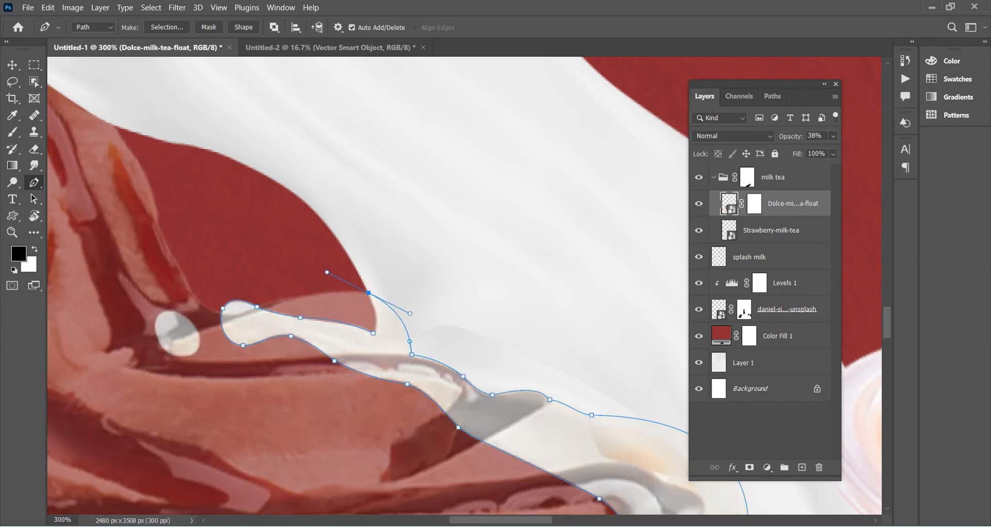
pyautogui.click(373, 333)
# Turn the closed path into a selection and target the Dolce-milk-tea-float layer's mask
pyautogui.hotkey('ctrl', '-')
pyautogui.hotkey('ctrl', '-')
pyautogui.moveTo(528, 347); pyautogui.dragTo(490, 376)
pyautogui.rightClick(489, 376)
pyautogui.click(532, 146)
pyautogui.press('Return')
pyautogui.click(754, 204)
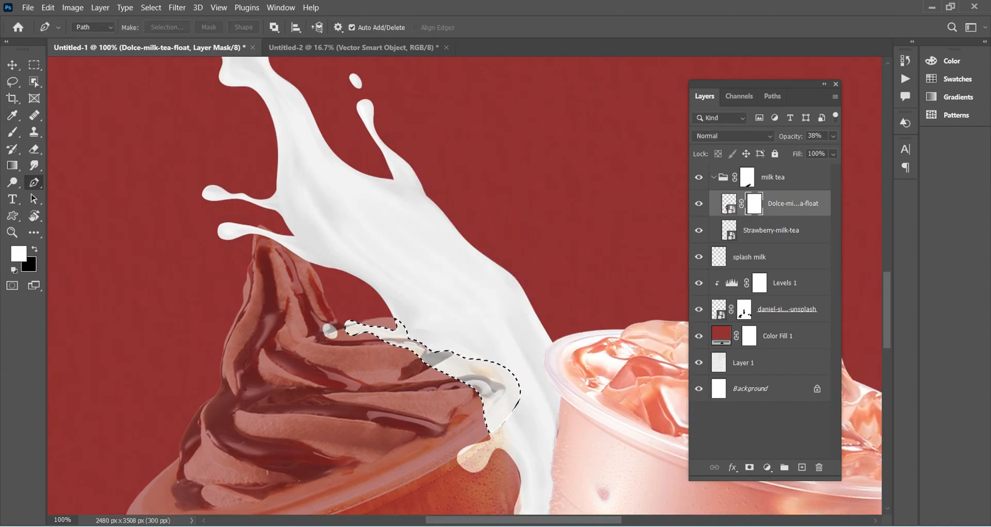
# Fill the selection with black on the mask, deselect, and restore the Dolce-milk-tea-float layer's opacity to 100%
pyautogui.press('x')
pyautogui.press('m')
pyautogui.rightClick(497, 139)
pyautogui.click(521, 294)
pyautogui.press('Return')
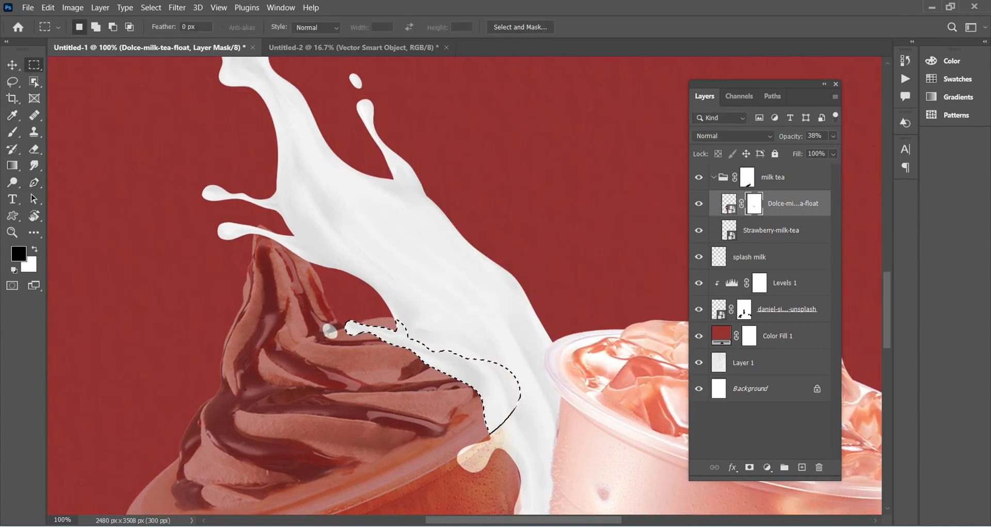
pyautogui.hotkey('ctrl', 'd')
pyautogui.press('0')
pyautogui.hotkey('ctrl', '+')
pyautogui.hotkey('ctrl', '+')
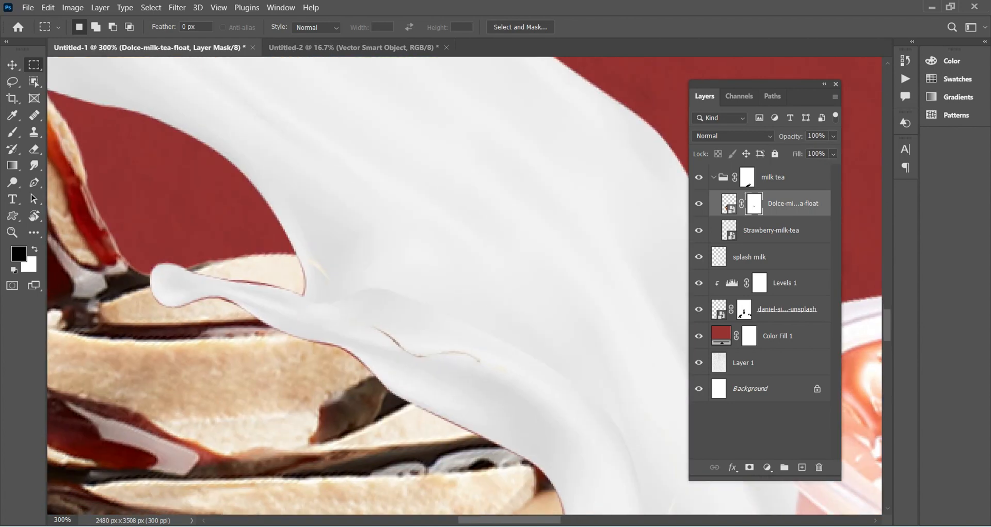
# Paint black on the mask over the stray cream lines on the milk and reduce the brush size to 18 px
pyautogui.press('b')
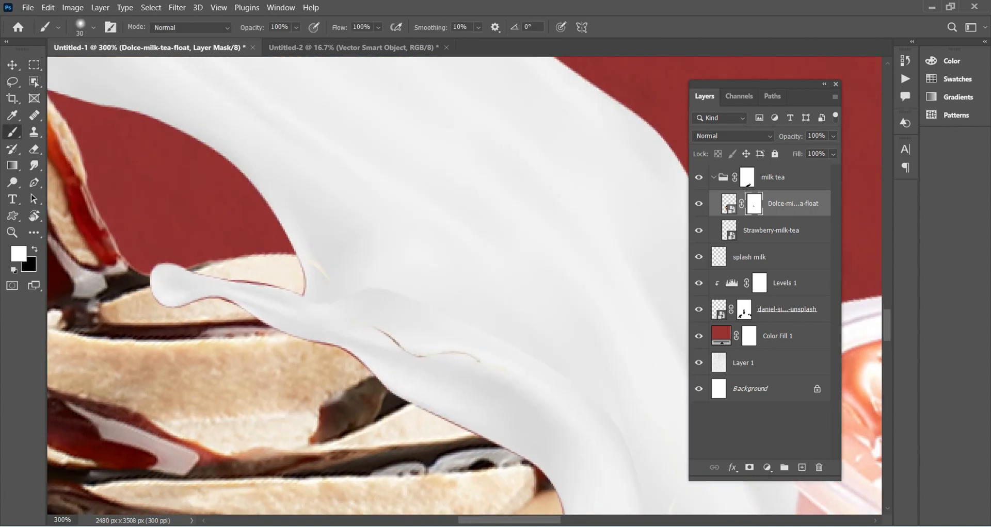
pyautogui.moveTo(477, 360)
pyautogui.mouseDown()
pyautogui.moveTo(375, 329)
pyautogui.moveTo(300, 268)
pyautogui.moveTo(350, 292)
pyautogui.mouseUp()
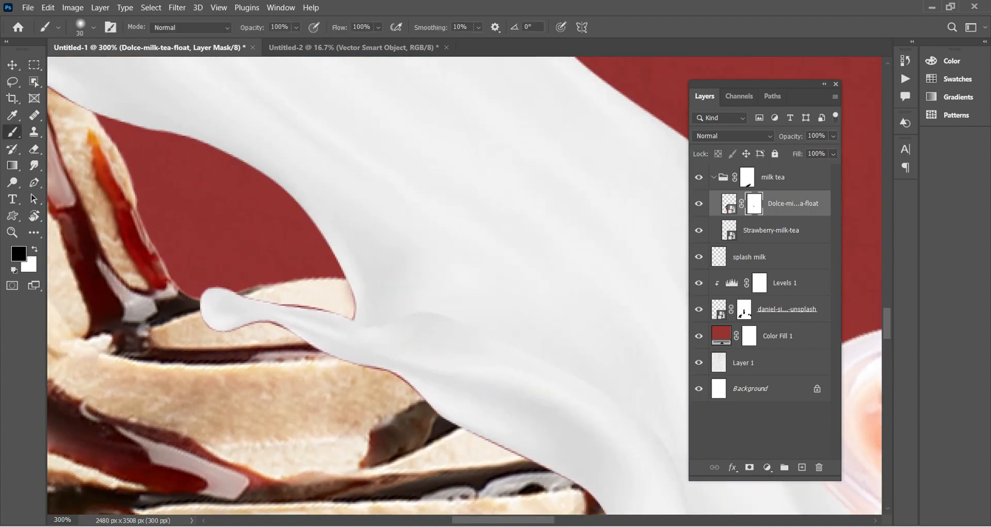
pyautogui.click(93, 27)
pyautogui.moveTo(84, 68); pyautogui.dragTo(80, 68)
pyautogui.press('Return')
pyautogui.moveTo(464, 335); pyautogui.dragTo(465, 261)
pyautogui.hotkey('ctrl', '-')
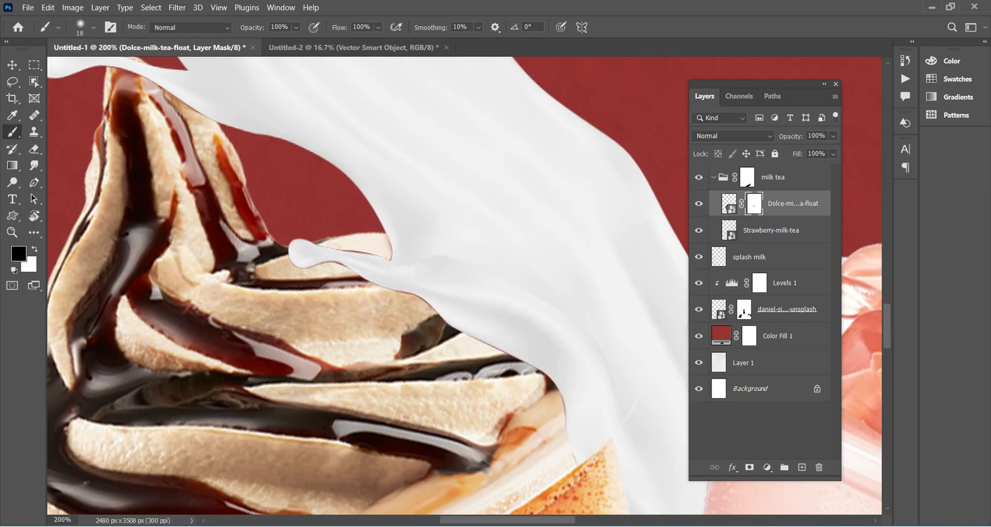
# Lower the layer's opacity to 42% and trace a Pen path down the milk edge and around the droplet crossing the cup rim
pyautogui.moveTo(490, 320); pyautogui.dragTo(361, 195)
pyautogui.click(833, 136)
pyautogui.moveTo(834, 151); pyautogui.dragTo(799, 151)
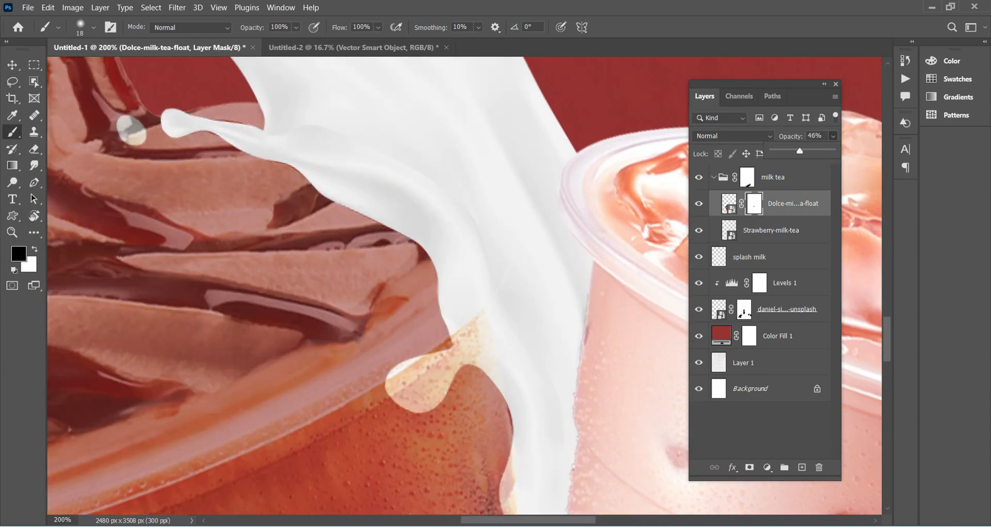
pyautogui.scroll(-1, 465, 285)
pyautogui.moveTo(832, 136); pyautogui.dragTo(797, 151)
pyautogui.press('p')
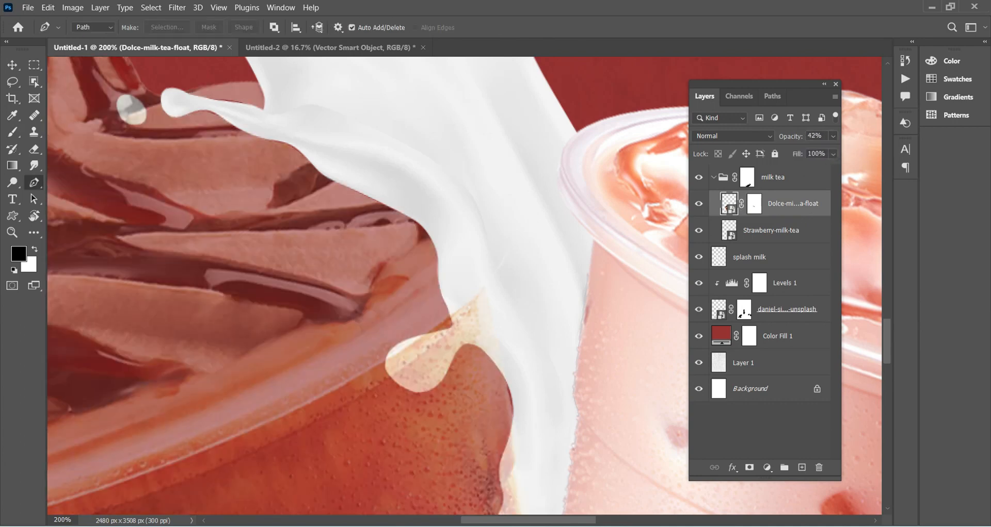
pyautogui.click(427, 233)
pyautogui.moveTo(438, 259); pyautogui.dragTo(437, 267)
pyautogui.moveTo(446, 304); pyautogui.dragTo(441, 329)
pyautogui.moveTo(385, 364); pyautogui.dragTo(384, 392)
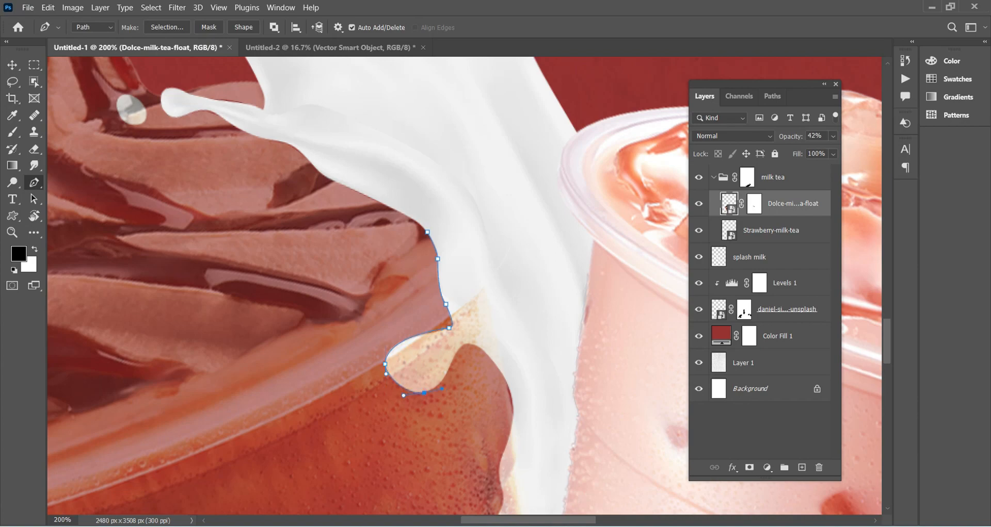
pyautogui.moveTo(457, 351)
pyautogui.mouseDown()
pyautogui.moveTo(467, 325)
pyautogui.moveTo(464, 346)
pyautogui.mouseUp()
pyautogui.moveTo(504, 376); pyautogui.dragTo(525, 415)
# Close the path through the milk stream beside the cup rim and turn it into a selection
pyautogui.hotkey('ctrl', '-')
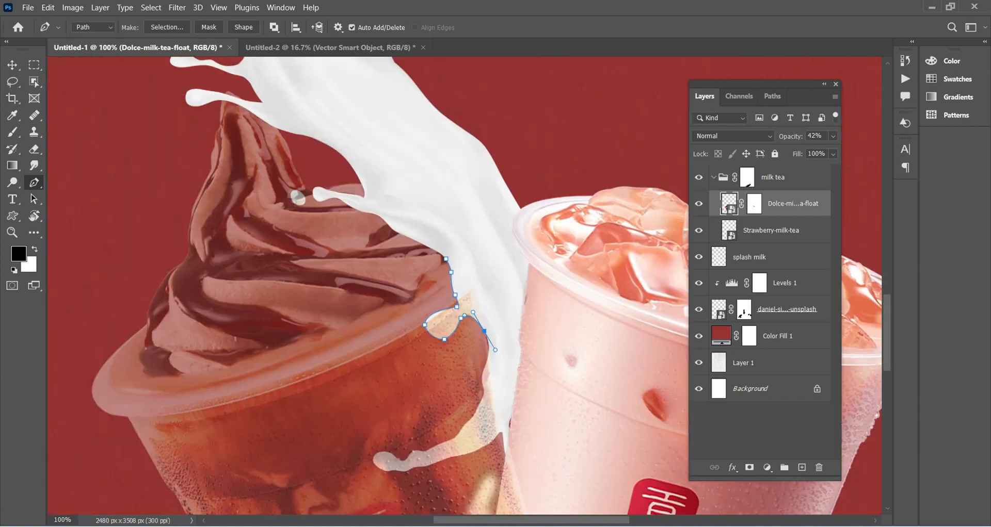
pyautogui.click(519, 333)
pyautogui.click(501, 291)
pyautogui.click(446, 259)
pyautogui.scroll(1, 454, 274)
pyautogui.rightClick(476, 308)
pyautogui.click(512, 76)
pyautogui.press('Return')
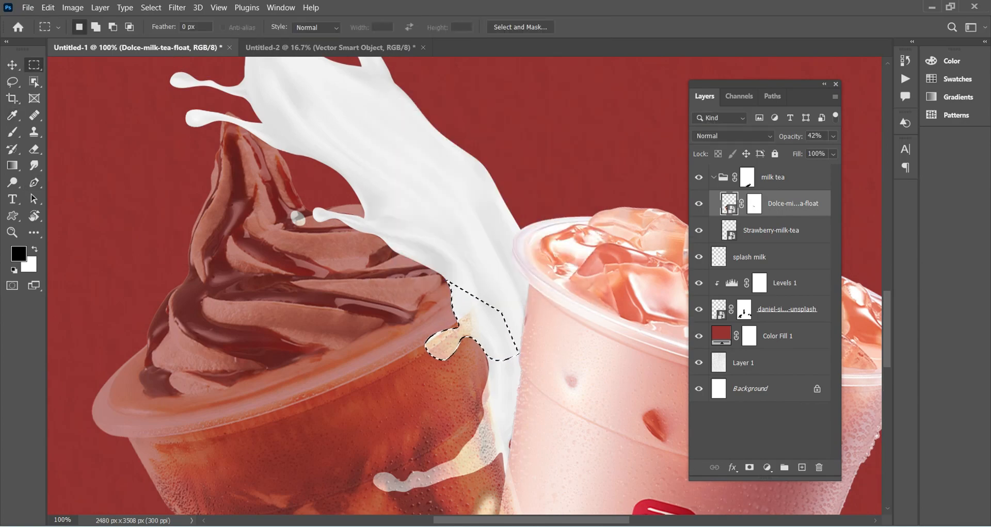
# Fill the droplet selection with black on the Dolce-milk-tea-float mask, deselect, and restore the layer's opacity to 100%
pyautogui.click(754, 204)
pyautogui.rightClick(484, 325)
pyautogui.click(508, 226)
pyautogui.press('Return')
pyautogui.hotkey('ctrl', 'd')
pyautogui.click(833, 136)
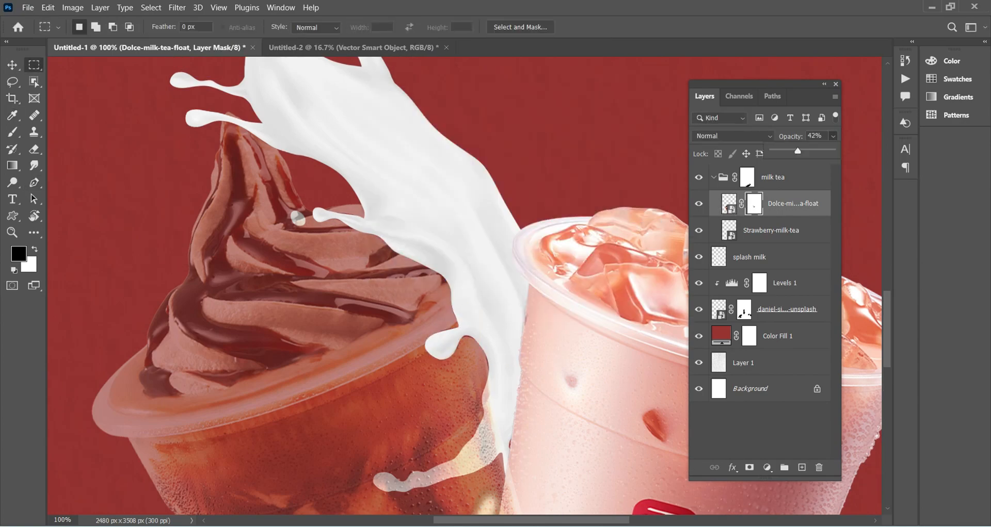
pyautogui.moveTo(798, 151); pyautogui.dragTo(836, 151)
# Paint white on the Dolce-milk-tea-float mask with a 12 px brush to restore the cup edge beside the milk droplet
pyautogui.scroll(-1, 464, 289)
pyautogui.hotkey('ctrl', '+')
pyautogui.hotkey('ctrl', '+')
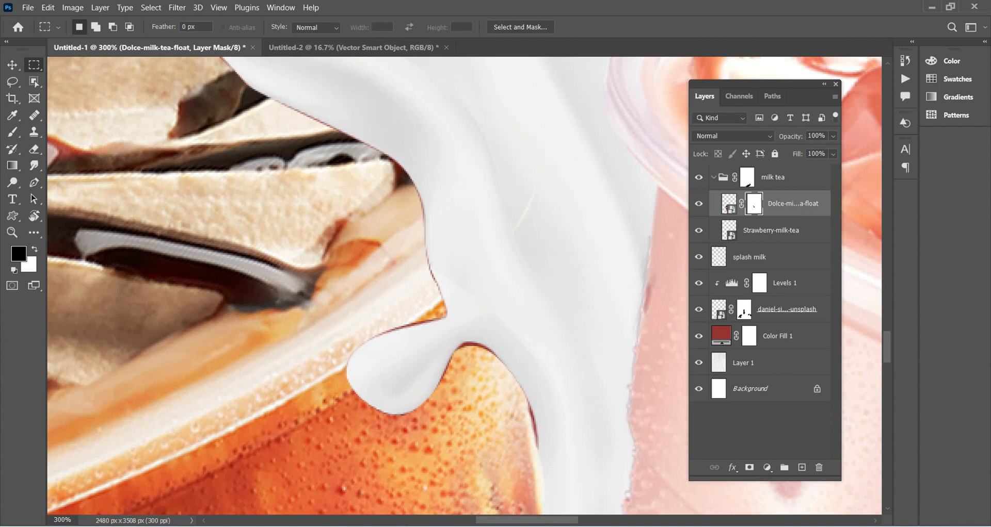
pyautogui.scroll(-2, 464, 283)
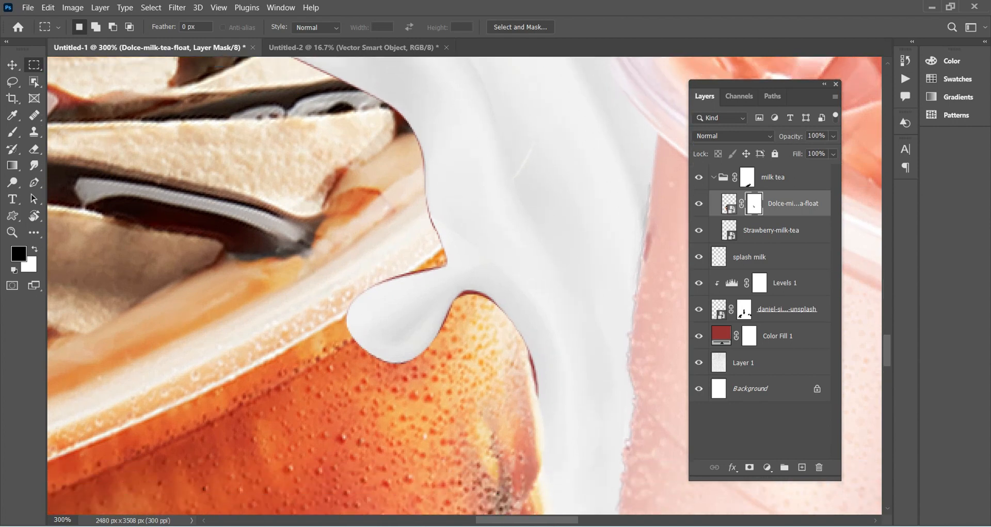
pyautogui.press('b')
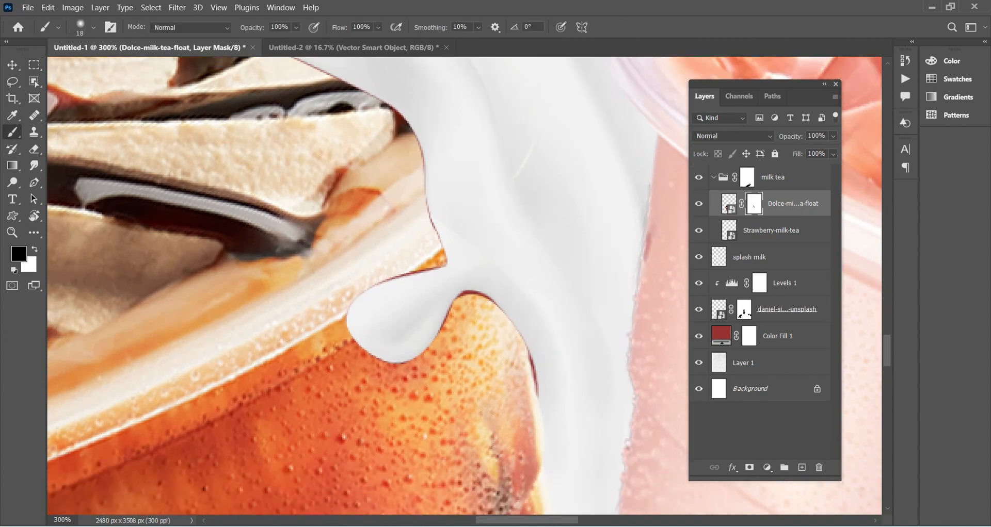
pyautogui.press('x')
pyautogui.press('x')
pyautogui.click(475, 308)
pyautogui.hotkey('ctrl', 'z')
pyautogui.press('x')
pyautogui.click(93, 28)
pyautogui.moveTo(97, 98); pyautogui.dragTo(99, 98)
pyautogui.press('Return')
pyautogui.moveTo(479, 313); pyautogui.dragTo(474, 313)
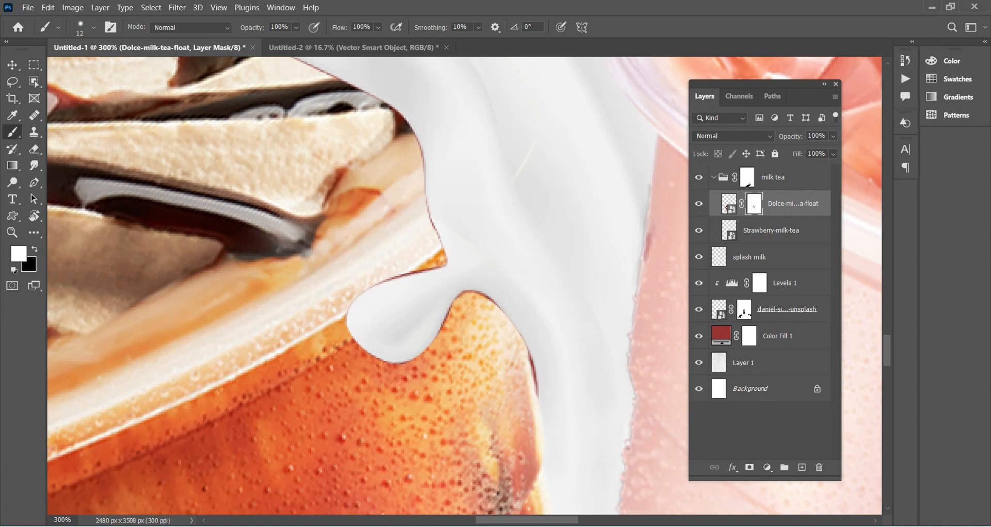
pyautogui.moveTo(474, 312); pyautogui.dragTo(429, 372)
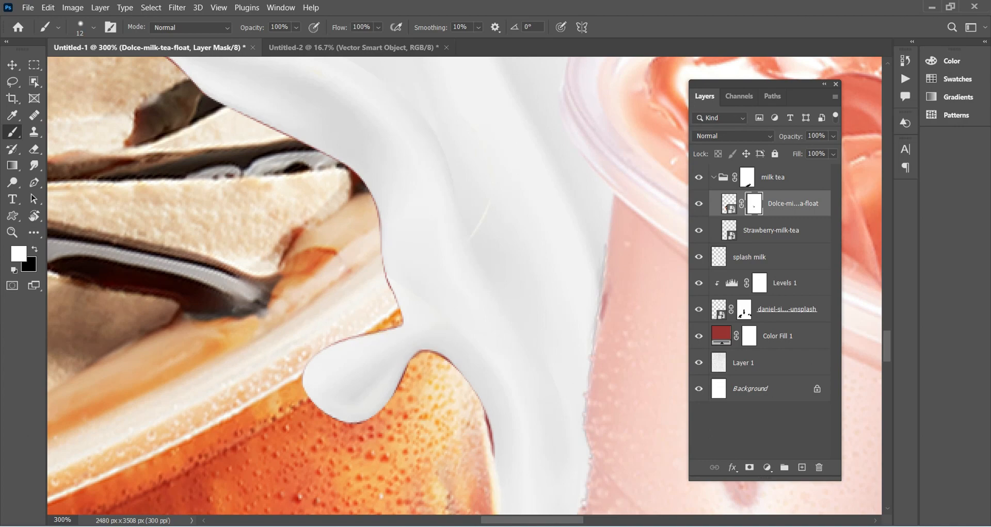
pyautogui.scroll(2, 465, 285)
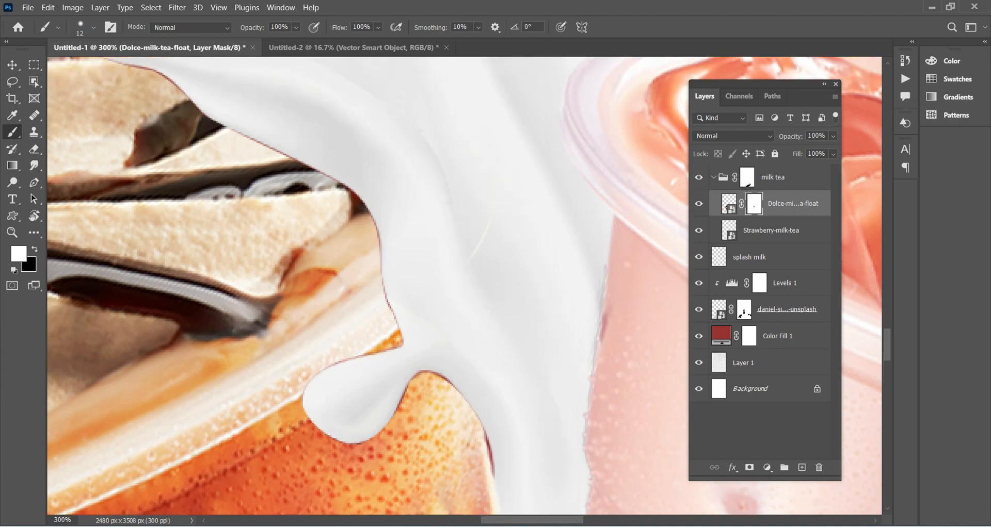
# Examine the whole poster, checking how the milk stream weaves between the two cups and the splash
pyautogui.hotkey('ctrl', '-')
pyautogui.hotkey('ctrl', '-')
pyautogui.hotkey('ctrl', '-')
pyautogui.hotkey('ctrl', '-')
pyautogui.scroll(1, 465, 286)
pyautogui.scroll(11, 464, 286)
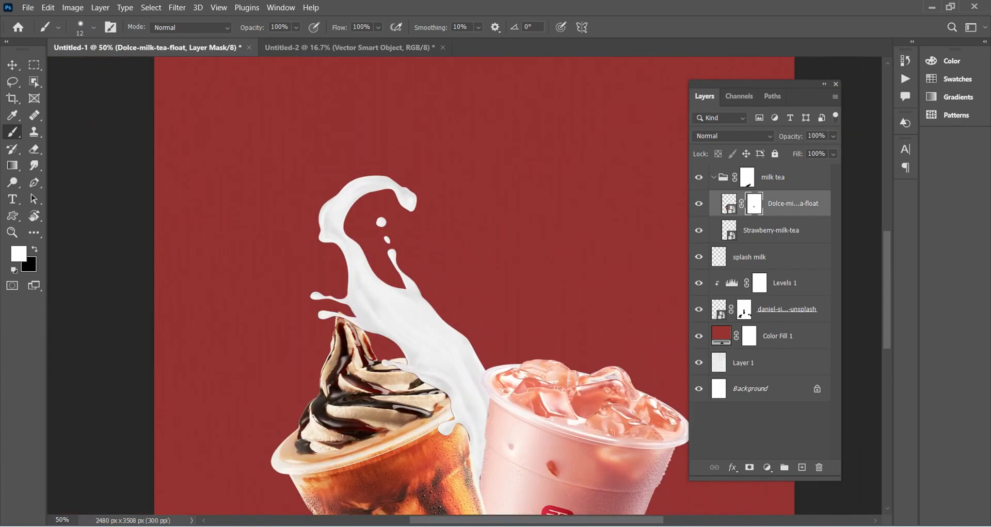
pyautogui.scroll(-5, 464, 286)
pyautogui.hotkey('ctrl', '-')
pyautogui.hotkey('ctrl', '-')
pyautogui.hotkey('ctrl', '+')
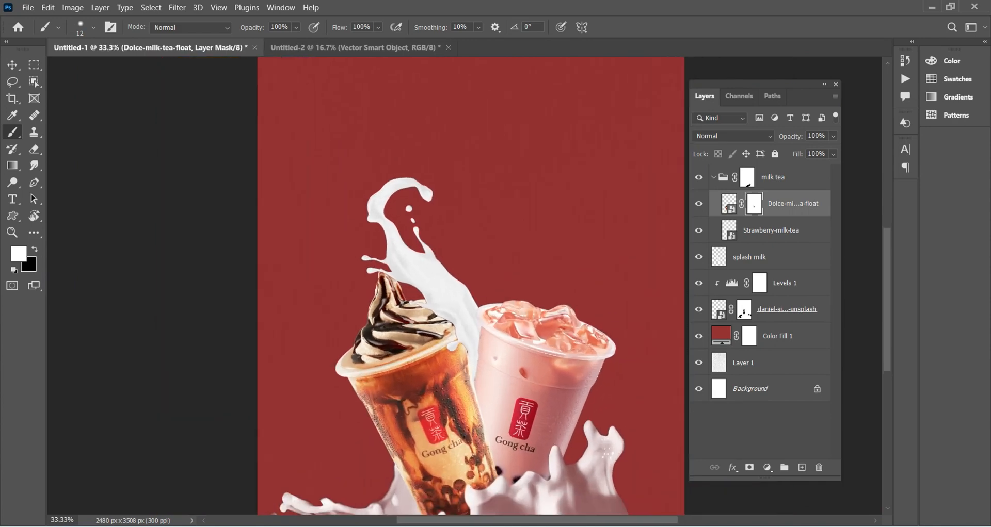
pyautogui.hotkey('ctrl', '-')
pyautogui.hotkey('ctrl', '+')
pyautogui.hotkey('ctrl', '-')
pyautogui.hotkey('ctrl', '+')
pyautogui.hotkey('ctrl', '+')
pyautogui.hotkey('ctrl', '-')
pyautogui.hotkey('ctrl', '-')
pyautogui.hotkey('ctrl', '+')
pyautogui.moveTo(464, 289); pyautogui.dragTo(430, 225)
pyautogui.press('v')
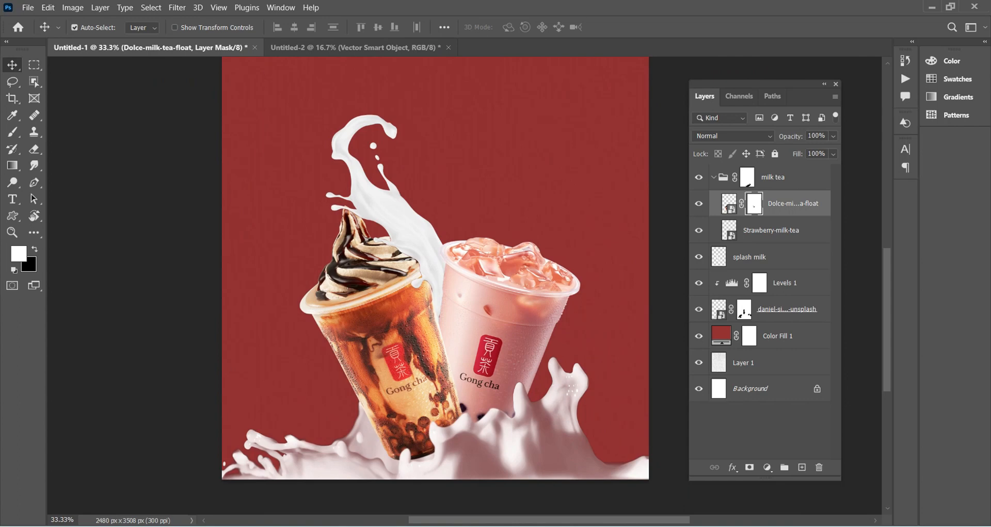
pyautogui.scroll(1, 448, 285)
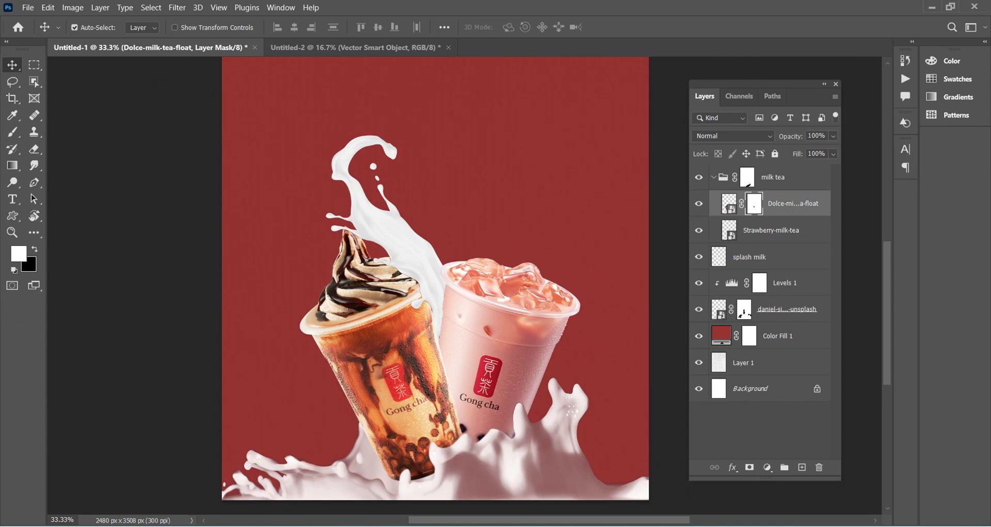
pyautogui.scroll(-1, 435, 279)
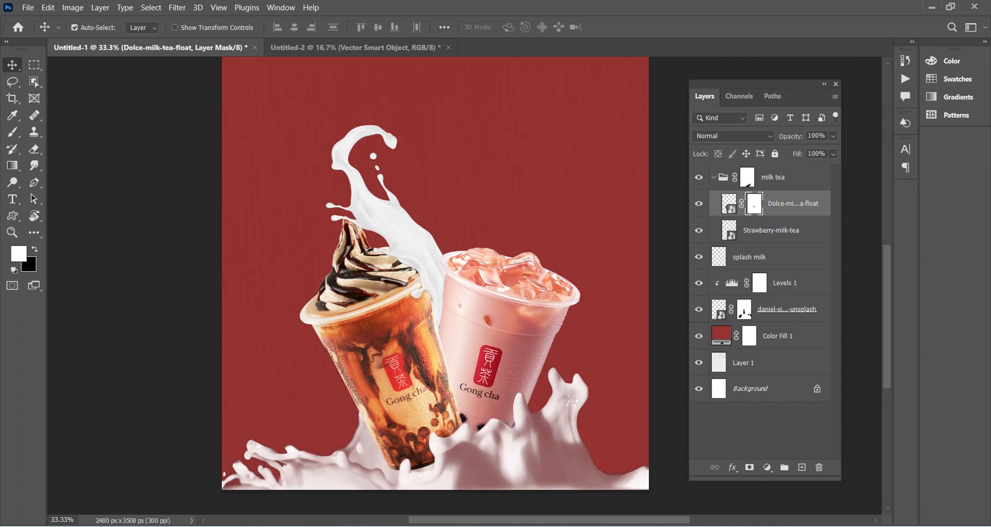
# Clip a Levels adjustment to the splash milk layer with input black 96, midtone 1.12 and white 255
pyautogui.click(770, 230)
pyautogui.click(749, 257)
pyautogui.click(766, 468)
pyautogui.click(778, 295)
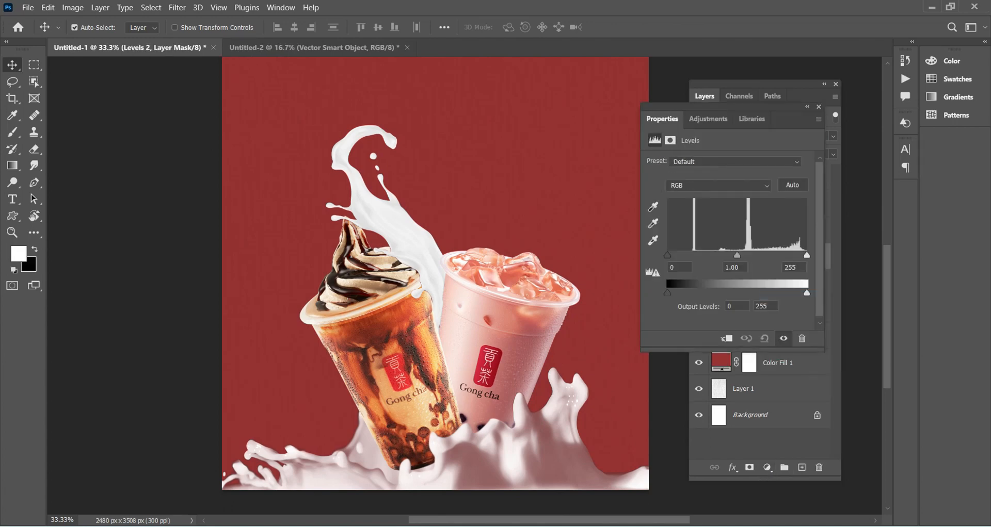
pyautogui.moveTo(667, 255)
pyautogui.mouseDown()
pyautogui.moveTo(762, 254)
pyautogui.moveTo(686, 256)
pyautogui.moveTo(721, 256)
pyautogui.mouseUp()
pyautogui.click(783, 338)
pyautogui.click(783, 338)
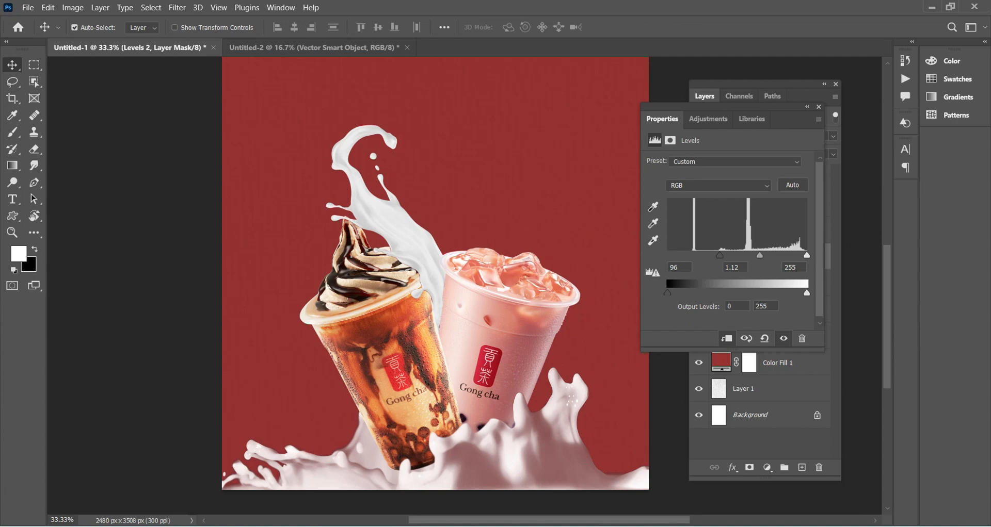
pyautogui.moveTo(805, 293); pyautogui.dragTo(807, 293)
pyautogui.moveTo(688, 293); pyautogui.dragTo(669, 293)
pyautogui.click(818, 106)
# Check the milk stream's adjusted tones against the cups and the red background
pyautogui.scroll(1, 435, 310)
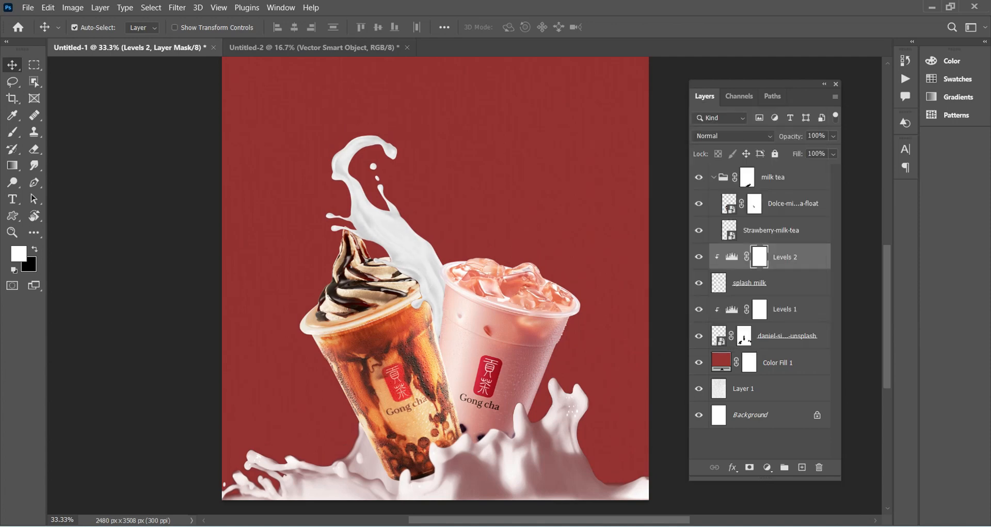
pyautogui.scroll(-1, 435, 310)
pyautogui.scroll(1, 435, 310)
pyautogui.hotkey('ctrl', '-')
pyautogui.hotkey('ctrl', '+')
pyautogui.scroll(4, 435, 310)
pyautogui.scroll(-1, 435, 309)
pyautogui.scroll(1, 435, 309)
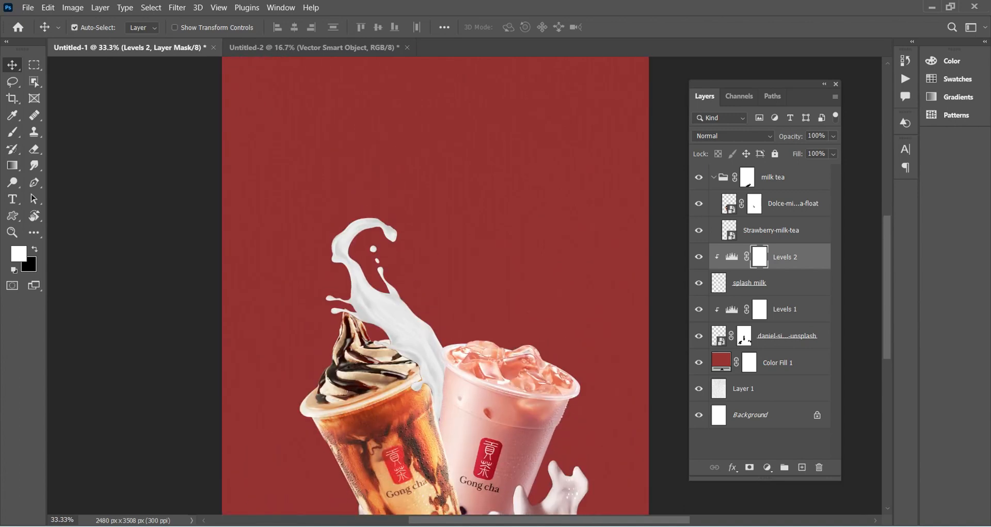
# Copy the ring-shaped milk splash from Untitled-2 into the poster, above the milk tea group
pyautogui.click(313, 48)
pyautogui.moveTo(488, 271); pyautogui.dragTo(479, 259)
pyautogui.hotkey('ctrl', 'Tab')
pyautogui.hotkey('ctrl', 'v')
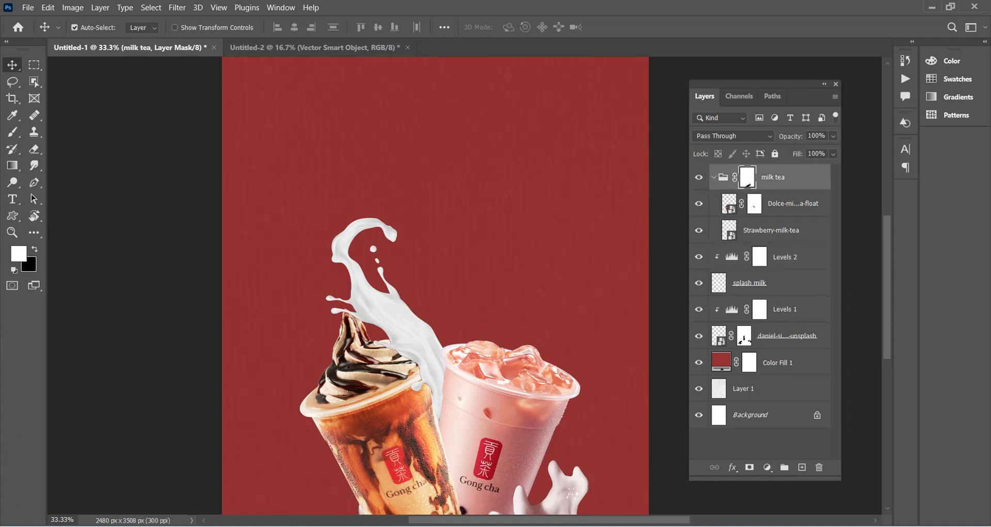
pyautogui.moveTo(482, 276); pyautogui.dragTo(557, 304)
pyautogui.hotkey('ctrl', '+')
pyautogui.hotkey('ctrl', '+')
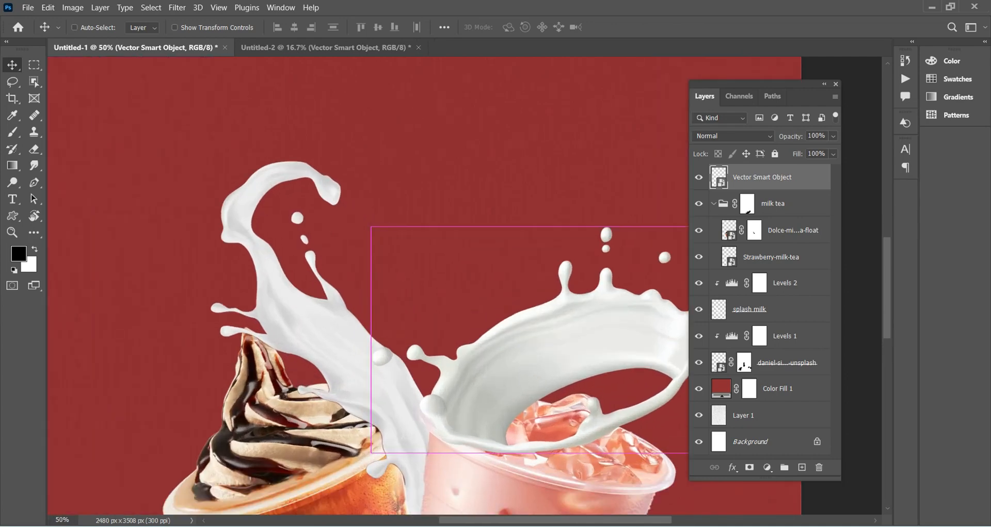
pyautogui.moveTo(610, 342); pyautogui.dragTo(537, 289)
# Rotate the ring-shaped splash clockwise and place it around the strawberry cup's rim
pyautogui.hotkey('ctrl', 't')
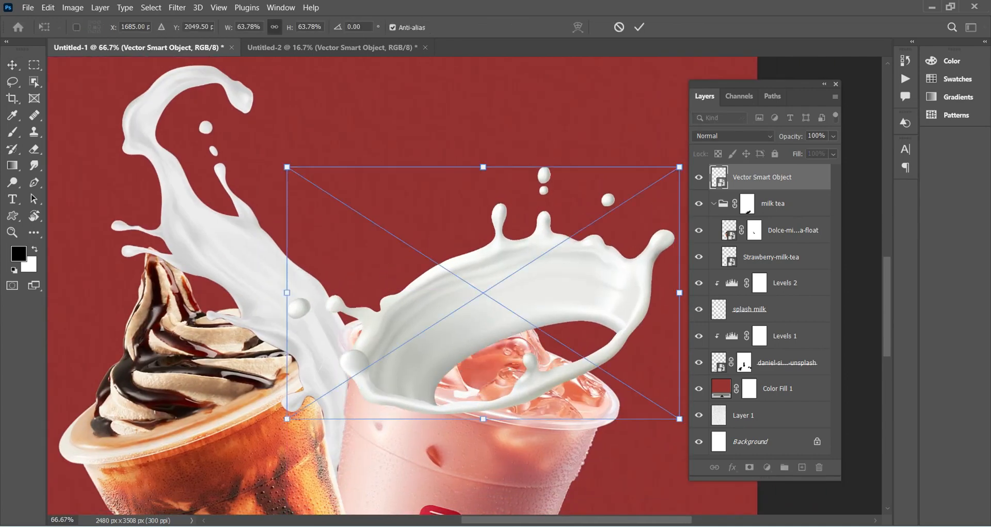
pyautogui.moveTo(763, 84); pyautogui.dragTo(850, 20)
pyautogui.moveTo(686, 163); pyautogui.dragTo(719, 304)
pyautogui.moveTo(537, 311); pyautogui.dragTo(523, 275)
pyautogui.press('Return')
pyautogui.hotkey('ctrl', '+')
pyautogui.hotkey('ctrl', '-')
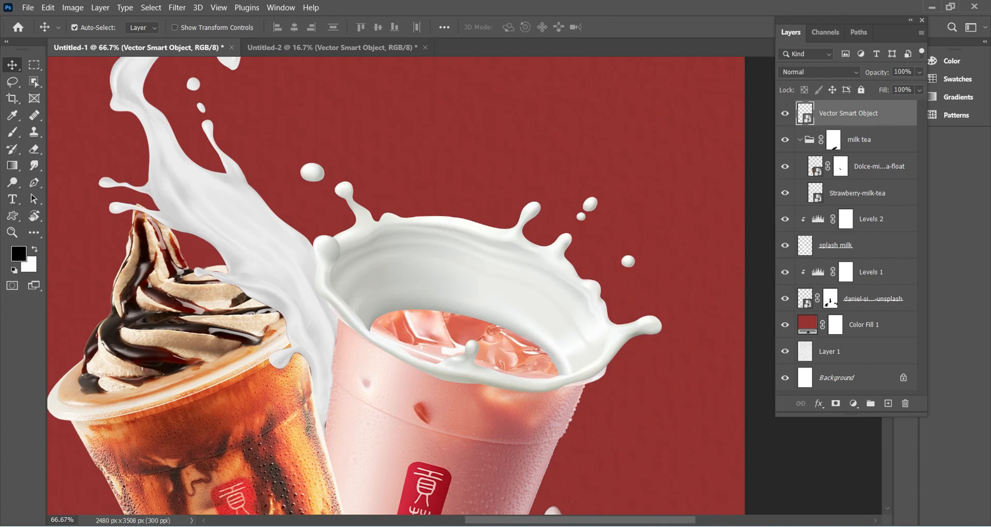
# Lower the ring splash's opacity to 36% to check its fit on the strawberry cup's rim, and restore it to 100%
pyautogui.moveTo(919, 72); pyautogui.dragTo(879, 86)
pyautogui.moveTo(546, 274); pyautogui.dragTo(579, 220)
pyautogui.hotkey('ctrl', '+')
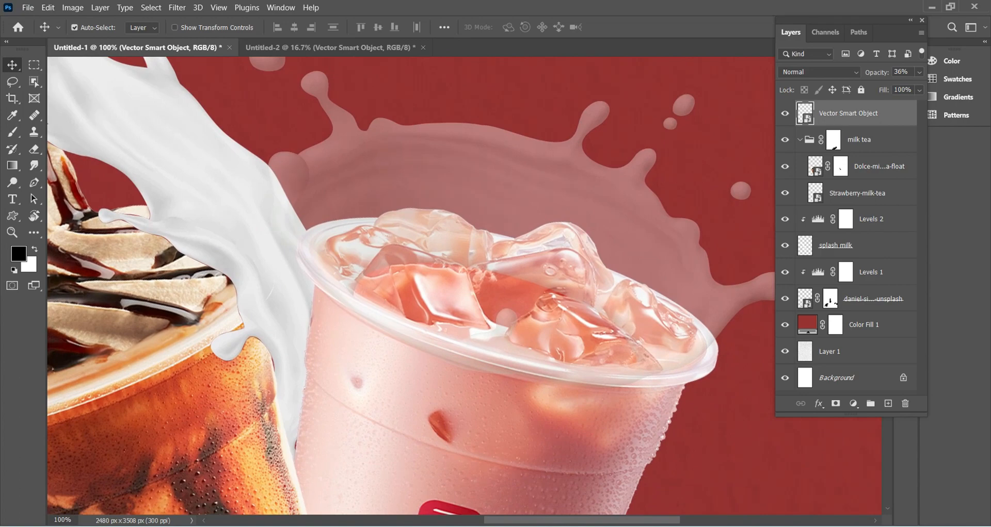
pyautogui.moveTo(636, 253); pyautogui.dragTo(615, 234)
pyautogui.click(919, 73)
pyautogui.click(919, 73)
pyautogui.click(918, 87)
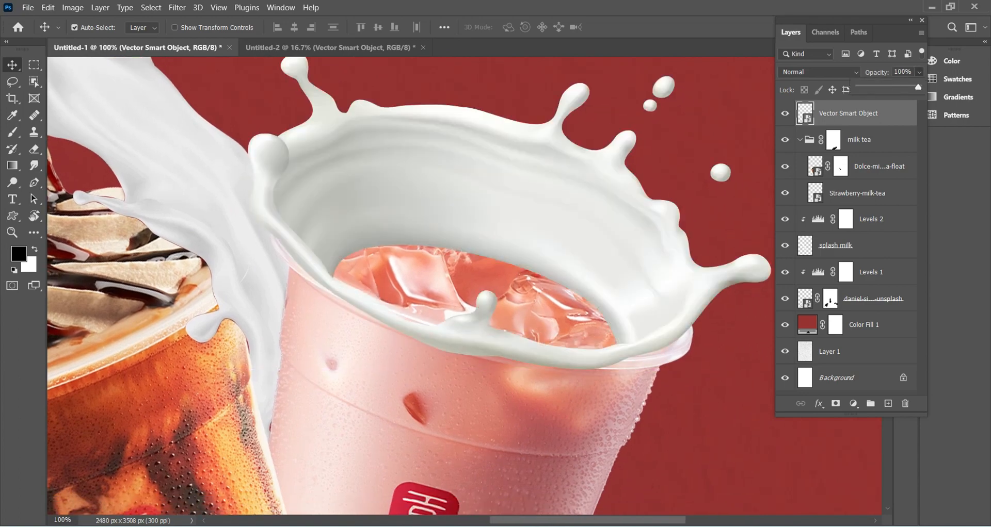
# Rasterize the ring splash layer and warp it to follow the strawberry cup's rim
pyautogui.rightClick(895, 115)
pyautogui.click(763, 266)
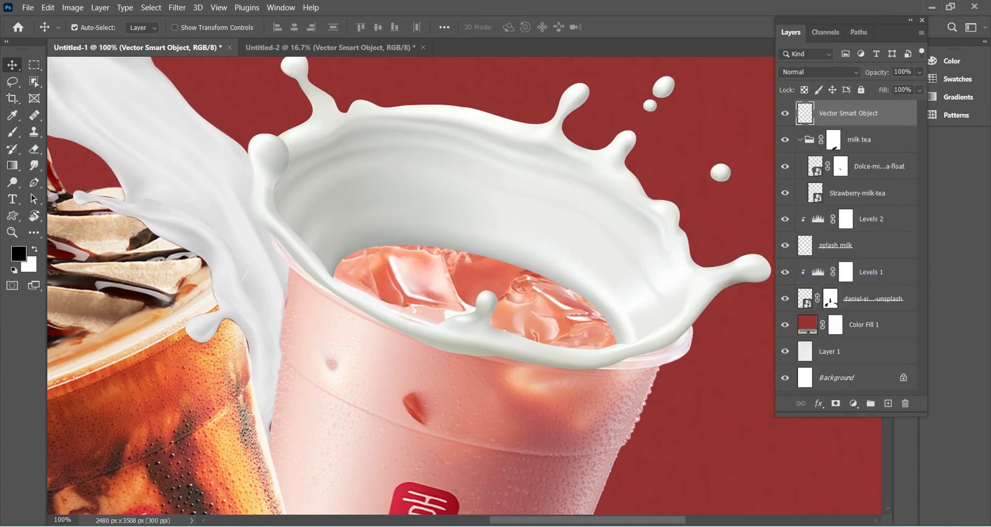
pyautogui.hotkey('ctrl', 't')
pyautogui.rightClick(499, 207)
pyautogui.click(522, 292)
pyautogui.moveTo(614, 352); pyautogui.dragTo(578, 376)
pyautogui.moveTo(356, 326); pyautogui.dragTo(345, 335)
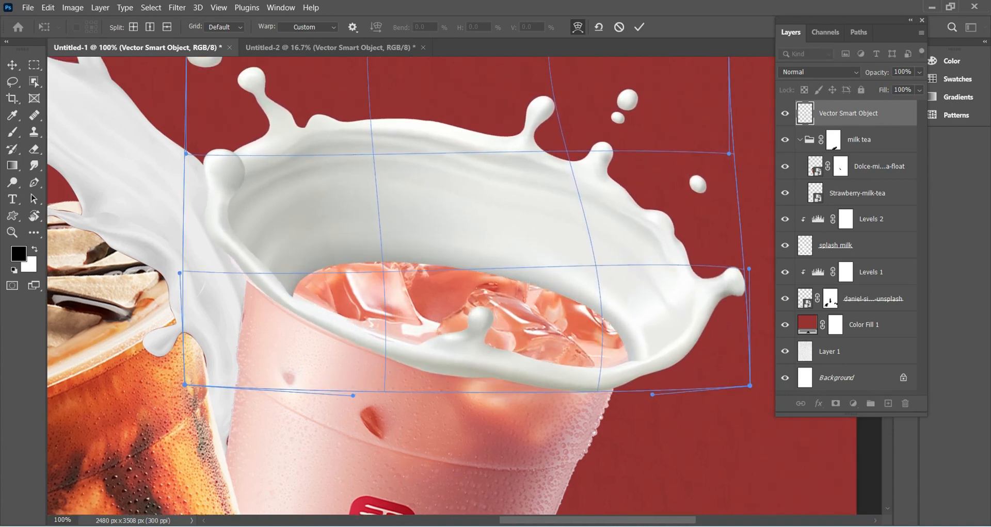
pyautogui.moveTo(278, 281); pyautogui.dragTo(272, 284)
pyautogui.moveTo(379, 261); pyautogui.dragTo(409, 284)
pyautogui.press('Return')
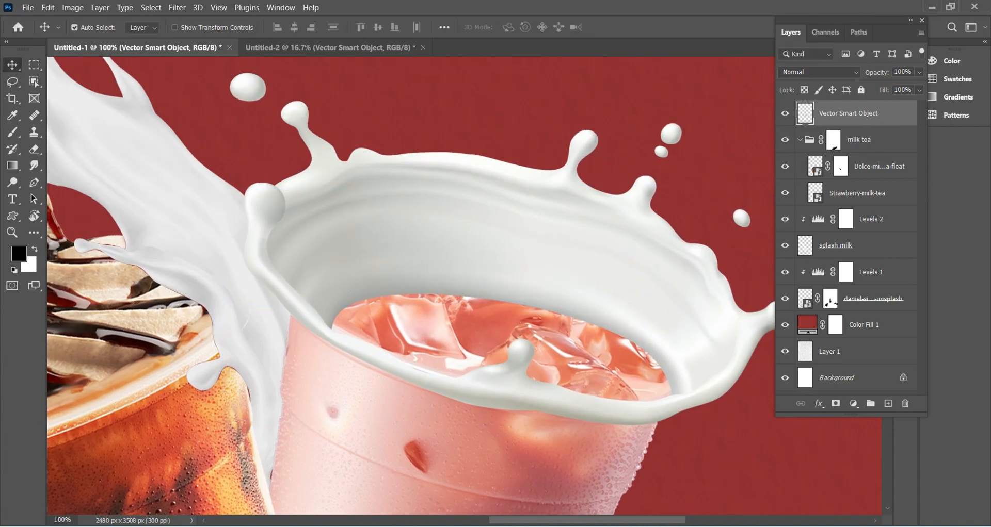
# Set the ring splash layer's opacity to 42% and rename the layer "splash milk"
pyautogui.press('4')
pyautogui.press('2')
pyautogui.scroll(1, 411, 285)
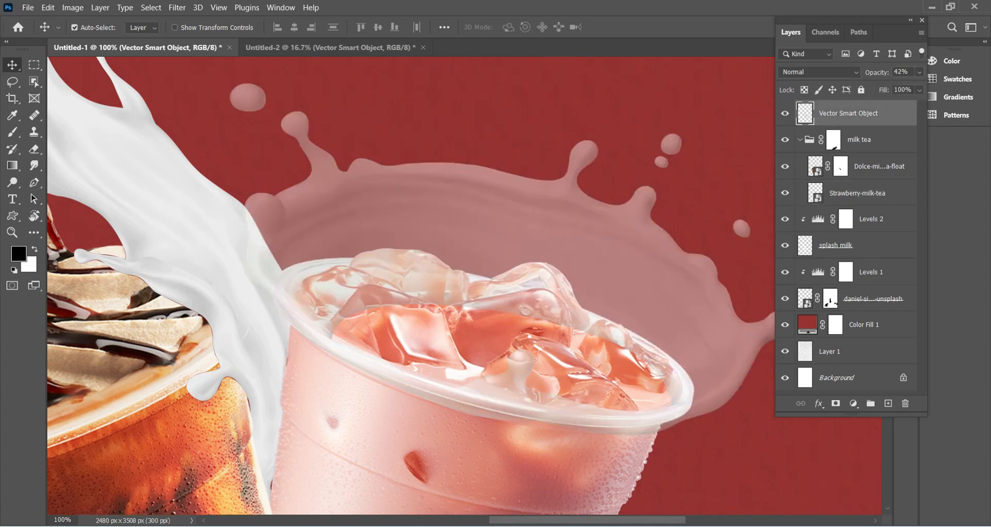
pyautogui.write('splash milk')
pyautogui.press('Return')
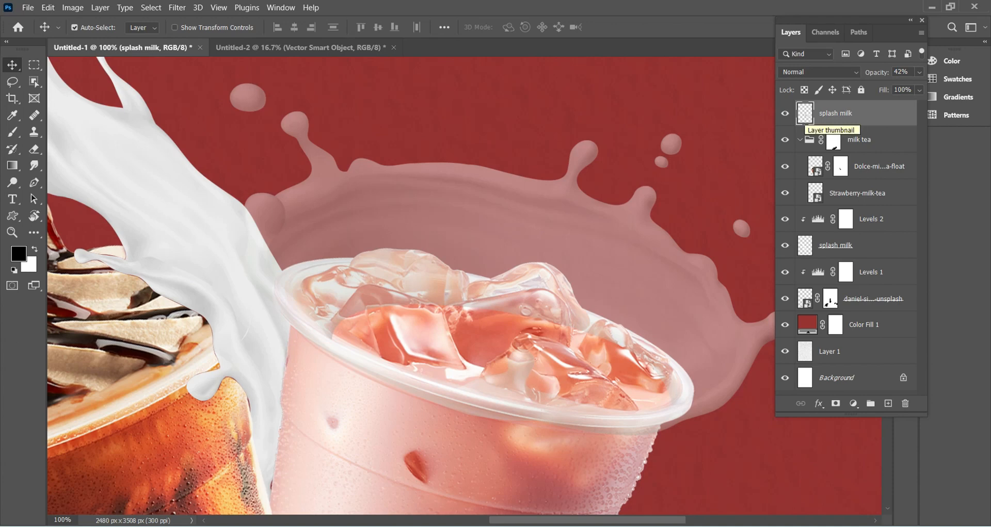
pyautogui.keyDown('ctrl'); pyautogui.click(815, 193); pyautogui.keyUp('ctrl')
pyautogui.click(835, 404)
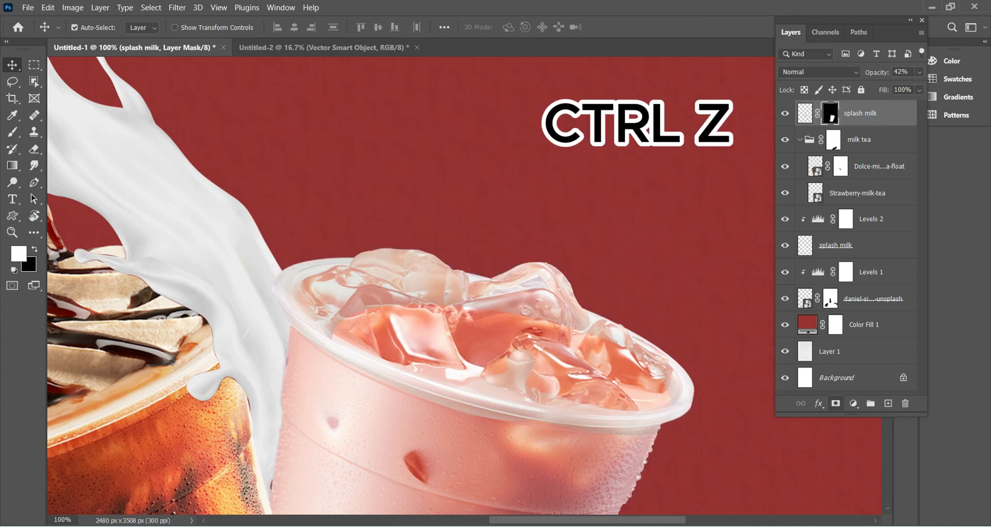
pyautogui.hotkey('ctrl', 'z')
pyautogui.hotkey('ctrl', 'z')
# Add a mask to the top splash milk layer and paint black over the ice within the Strawberry-milk-tea outline, and deselect
pyautogui.click(835, 404)
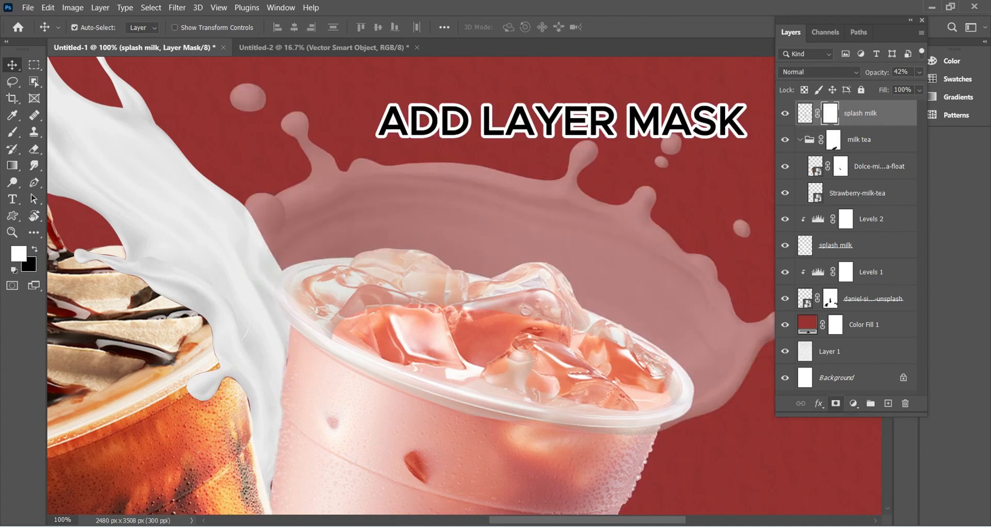
pyautogui.keyDown('ctrl'); pyautogui.click(815, 193); pyautogui.keyUp('ctrl')
pyautogui.press('b')
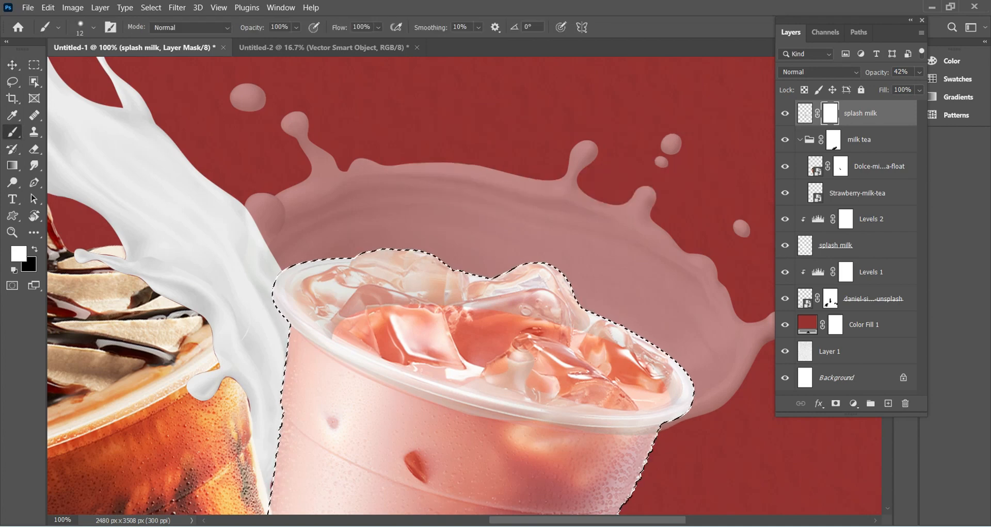
pyautogui.moveTo(480, 353); pyautogui.dragTo(526, 352)
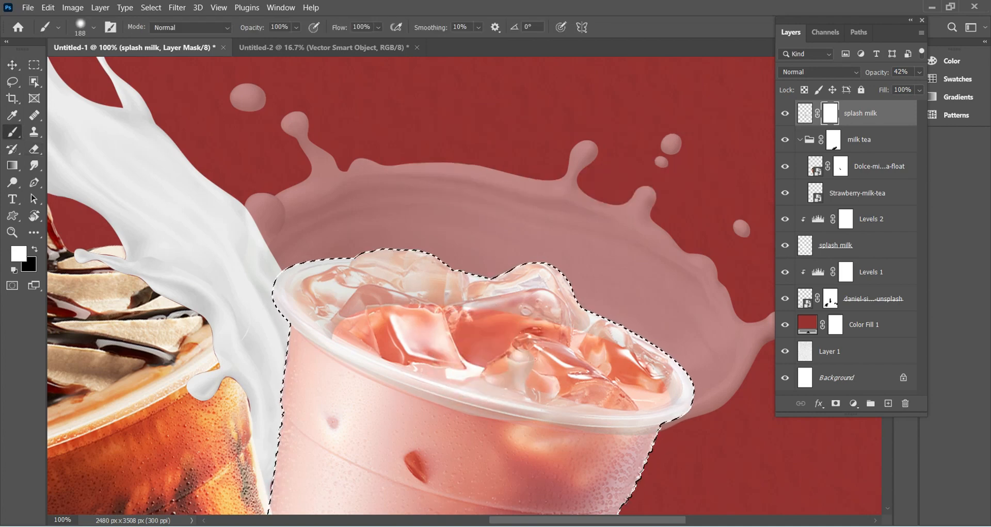
pyautogui.press('x')
pyautogui.moveTo(537, 310)
pyautogui.mouseDown()
pyautogui.moveTo(477, 320)
pyautogui.moveTo(367, 292)
pyautogui.mouseUp()
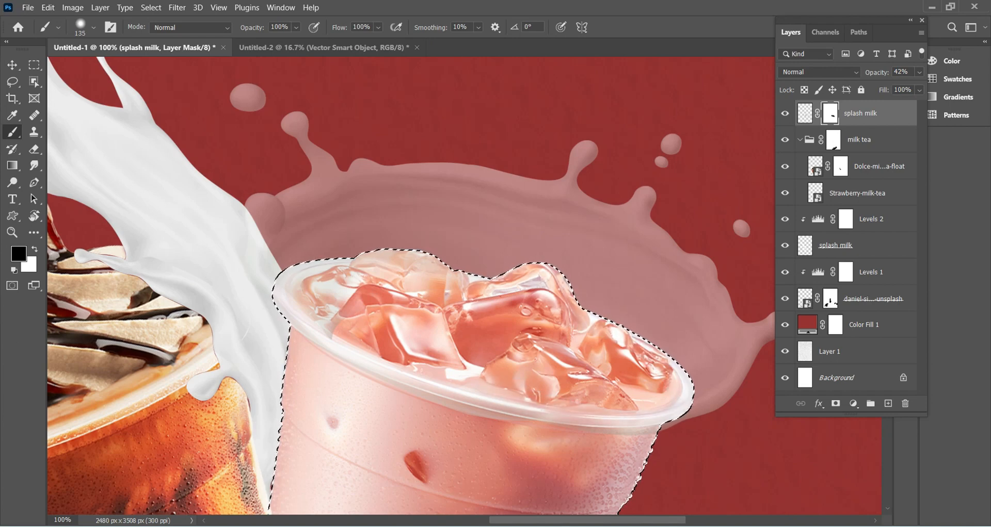
pyautogui.hotkey('ctrl', 'd')
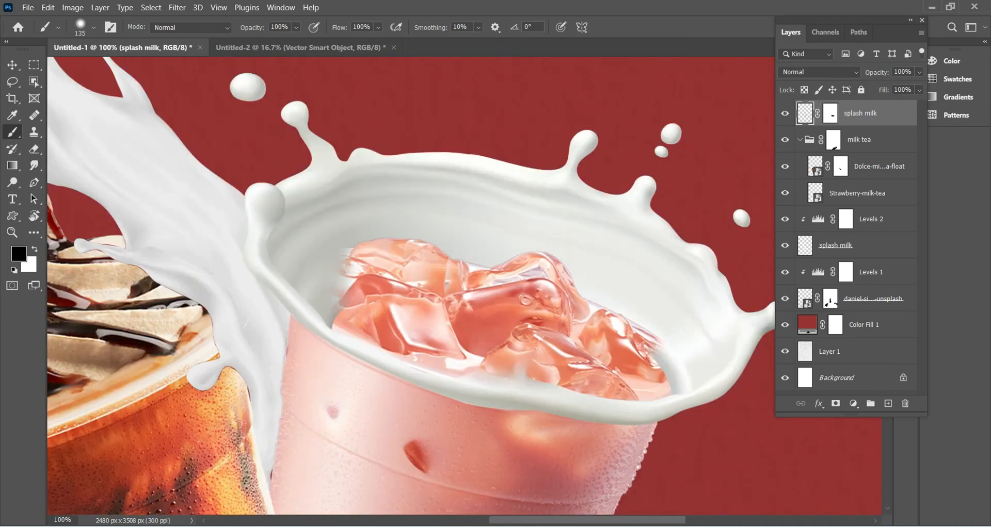
# Restore the ring splash's opacity to 100% and, within the strawberry cup's outline, paint black on its mask at both ends of the rim
pyautogui.click(919, 72)
pyautogui.moveTo(917, 87)
pyautogui.mouseDown()
pyautogui.moveTo(878, 87)
pyautogui.moveTo(917, 87)
pyautogui.mouseUp()
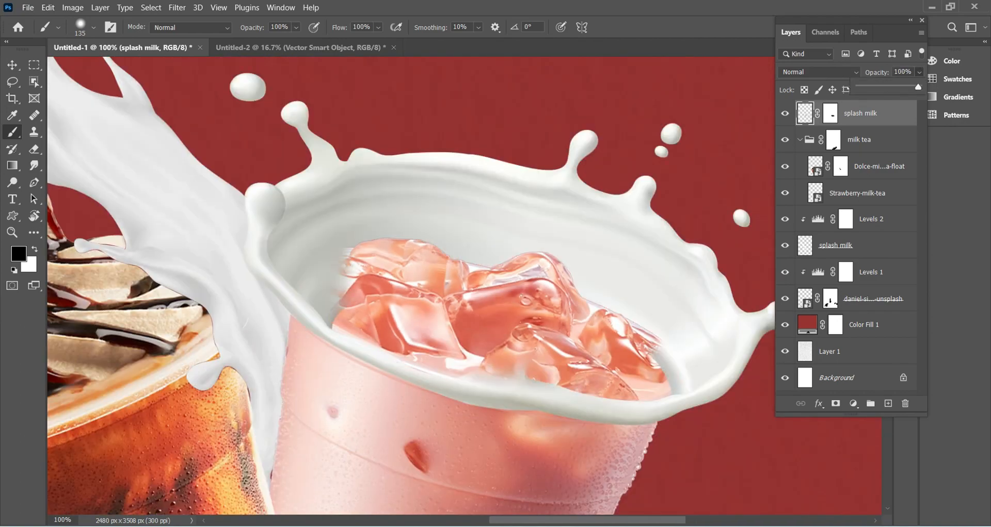
pyautogui.keyDown('ctrl'); pyautogui.click(815, 193); pyautogui.keyUp('ctrl')
pyautogui.click(829, 113)
pyautogui.moveTo(652, 344); pyautogui.dragTo(679, 379)
pyautogui.moveTo(336, 268)
pyautogui.mouseDown()
pyautogui.moveTo(304, 276)
pyautogui.moveTo(325, 319)
pyautogui.mouseUp()
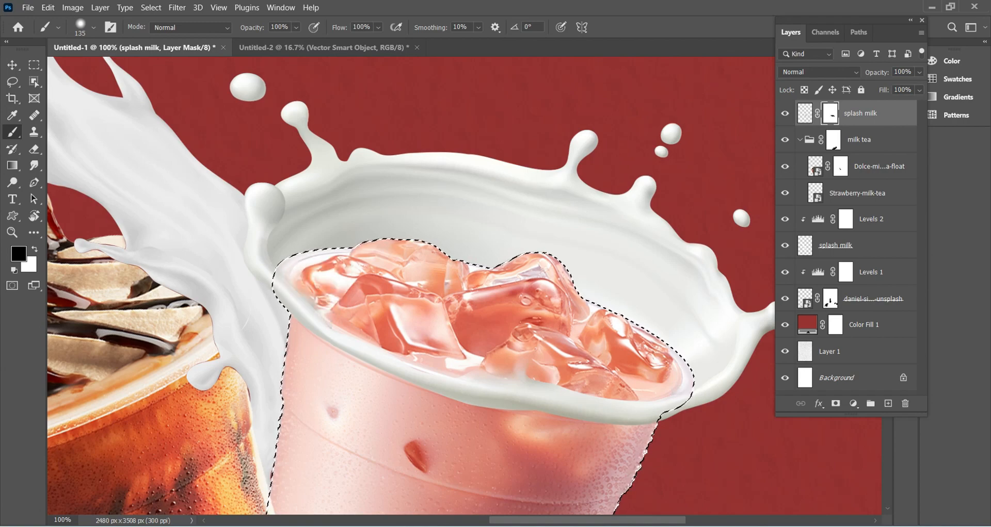
# Paint white on the ring splash's mask with a size 23 brush to restore the rim's inner edge near its left end
pyautogui.hotkey('ctrl', '+')
pyautogui.hotkey('ctrl', '+')
pyautogui.moveTo(283, 283); pyautogui.dragTo(681, 238)
pyautogui.press('x')
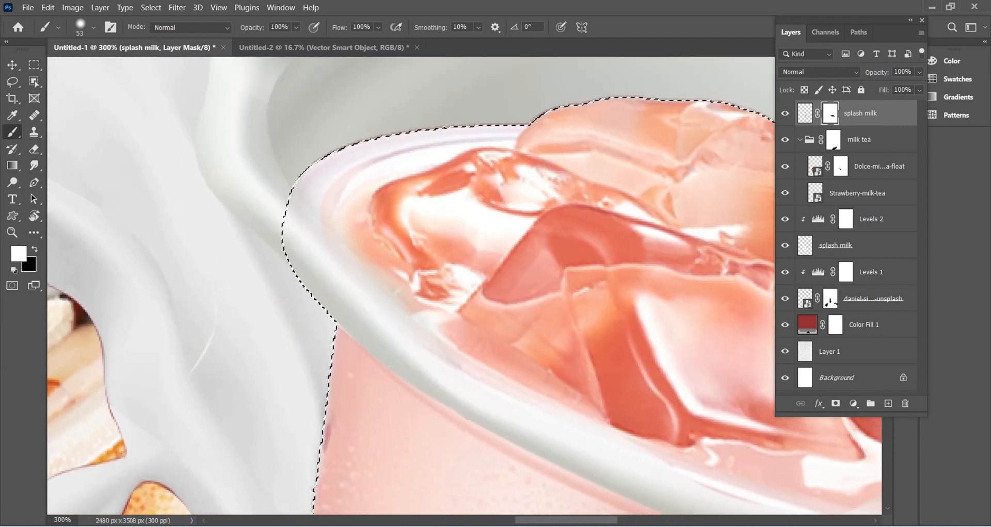
pyautogui.press('[')
pyautogui.press('[')
pyautogui.press('[')
pyautogui.press('x')
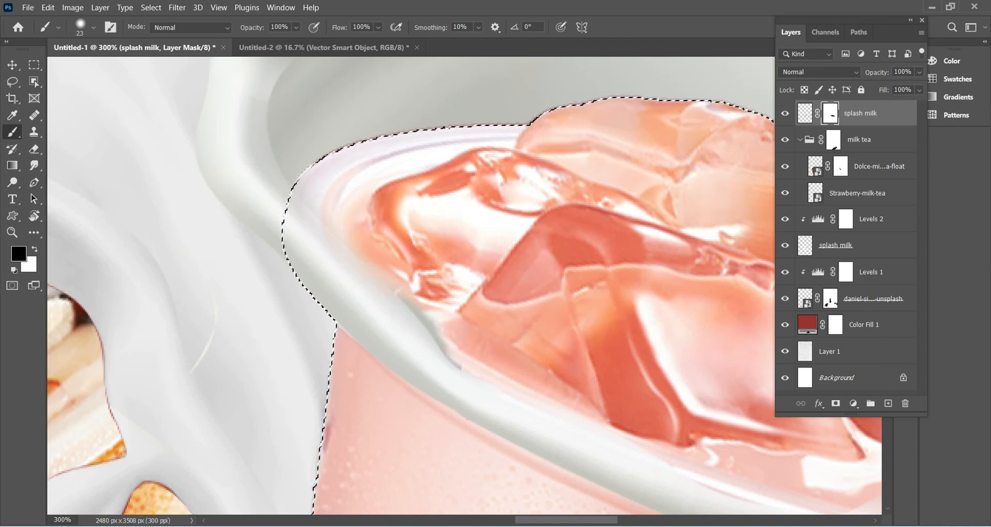
pyautogui.hotkey('ctrl', '-')
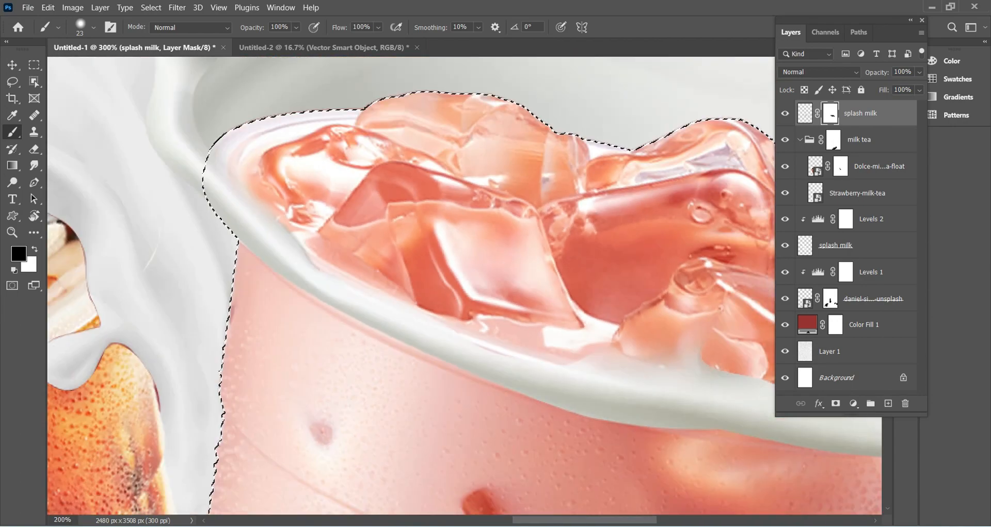
# Paint white on the ring splash's mask with a larger brush to restore the front rim's milk droplet and inner edge, and deselect
pyautogui.moveTo(681, 320); pyautogui.dragTo(519, 308)
pyautogui.press('x')
pyautogui.press(']')
pyautogui.press(']')
pyautogui.moveTo(528, 346)
pyautogui.mouseDown()
pyautogui.moveTo(534, 302)
pyautogui.moveTo(474, 341)
pyautogui.mouseUp()
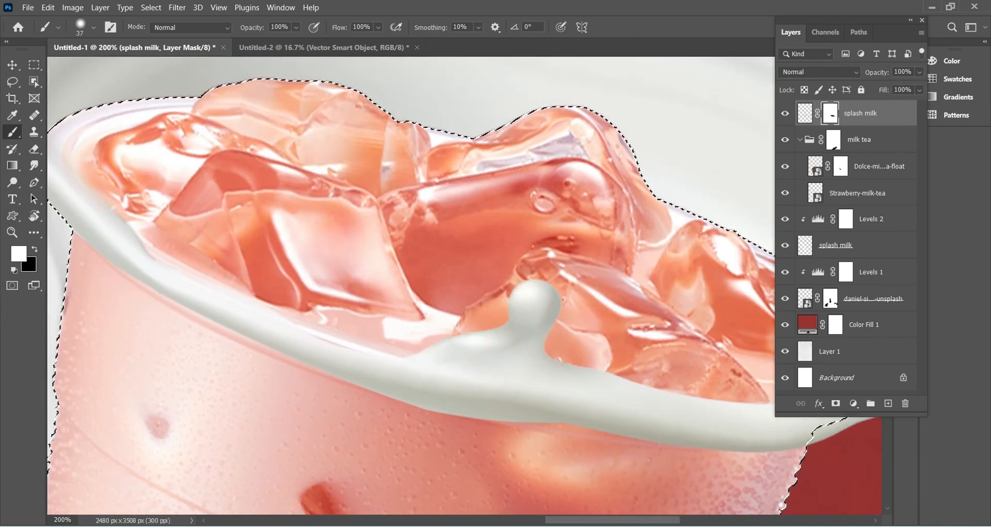
pyautogui.moveTo(534, 304); pyautogui.dragTo(309, 262)
pyautogui.hotkey('ctrl', 'd')
pyautogui.hotkey('ctrl', '-')
pyautogui.hotkey('ctrl', '-')
pyautogui.hotkey('ctrl', '-')
pyautogui.hotkey('ctrl', '-')
pyautogui.press('v')
pyautogui.click(805, 113)
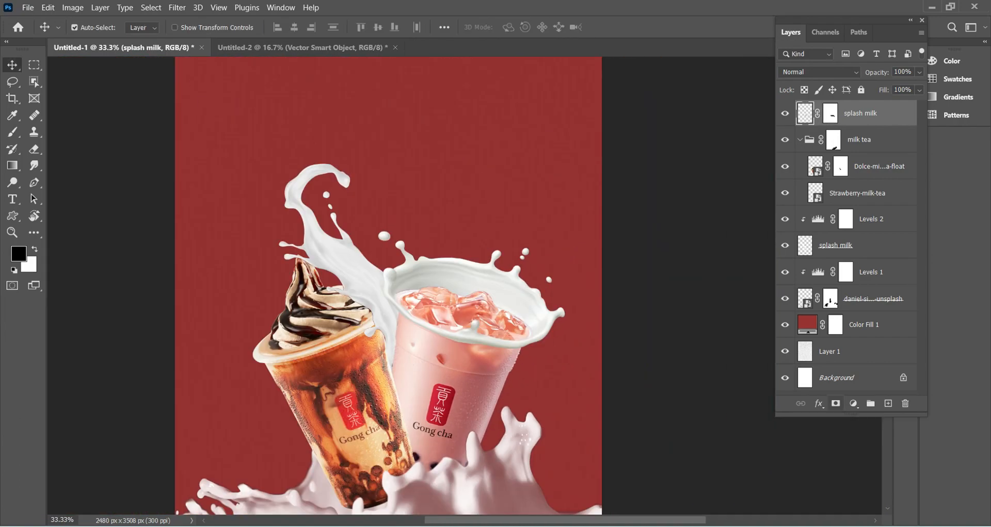
pyautogui.click(853, 404)
pyautogui.click(874, 241)
pyautogui.click(819, 105)
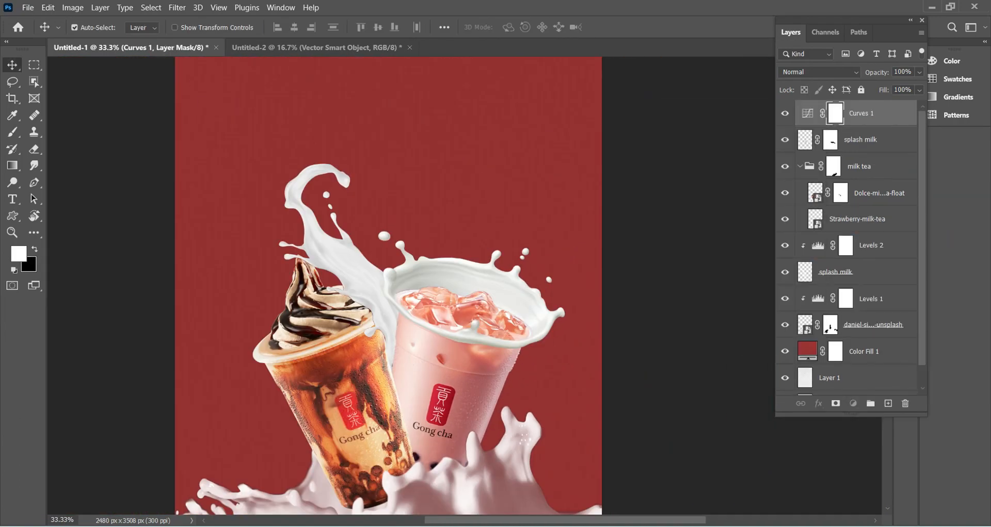
pyautogui.click(904, 404)
# Add a Levels adjustment clipped to the ring splash, with input levels of 73, 1.08 and 222
pyautogui.click(852, 403)
pyautogui.click(874, 232)
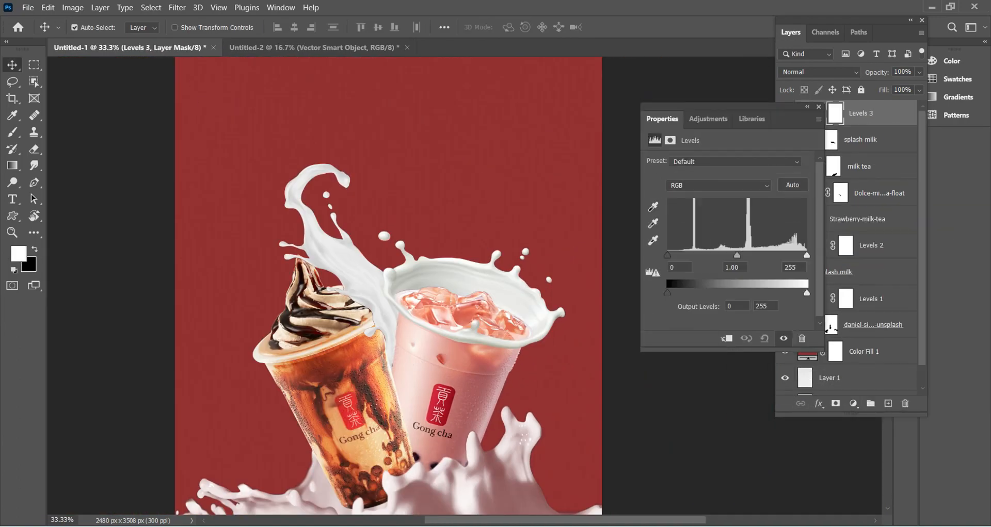
pyautogui.moveTo(667, 255); pyautogui.dragTo(788, 255)
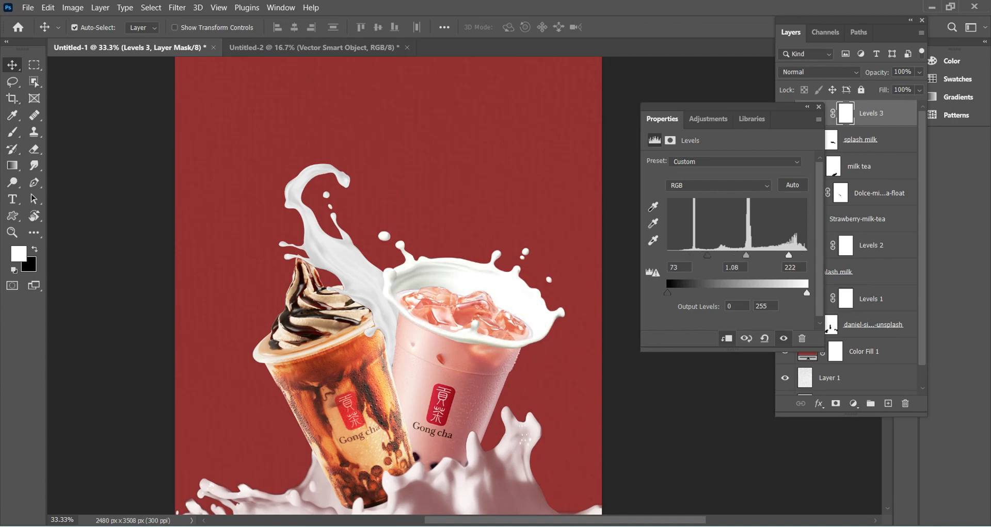
# Touch up the base milk splash's layer mask with a black brush along its edge at the poster's lower right
pyautogui.hotkey('ctrl', '+')
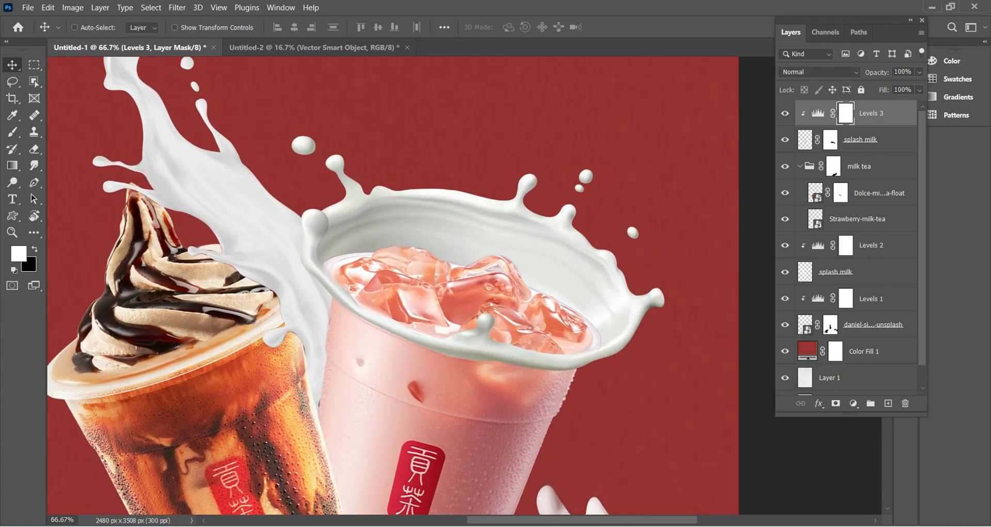
pyautogui.hotkey('ctrl', '+')
pyautogui.hotkey('ctrl', '+')
pyautogui.hotkey('ctrl', '-')
pyautogui.hotkey('ctrl', '-')
pyautogui.hotkey('ctrl', '-')
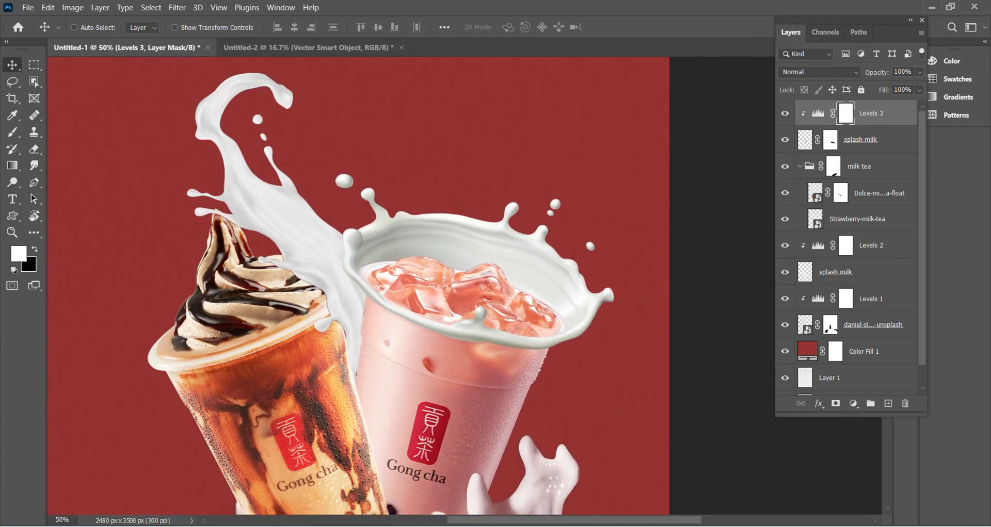
pyautogui.hotkey('ctrl', '+')
pyautogui.hotkey('ctrl', '+')
pyautogui.moveTo(516, 438); pyautogui.dragTo(316, 211)
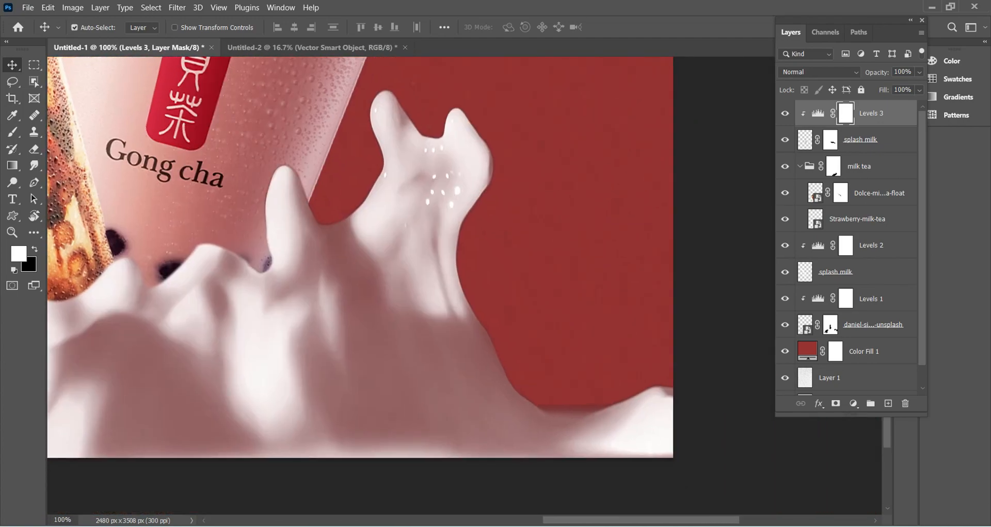
pyautogui.click(829, 325)
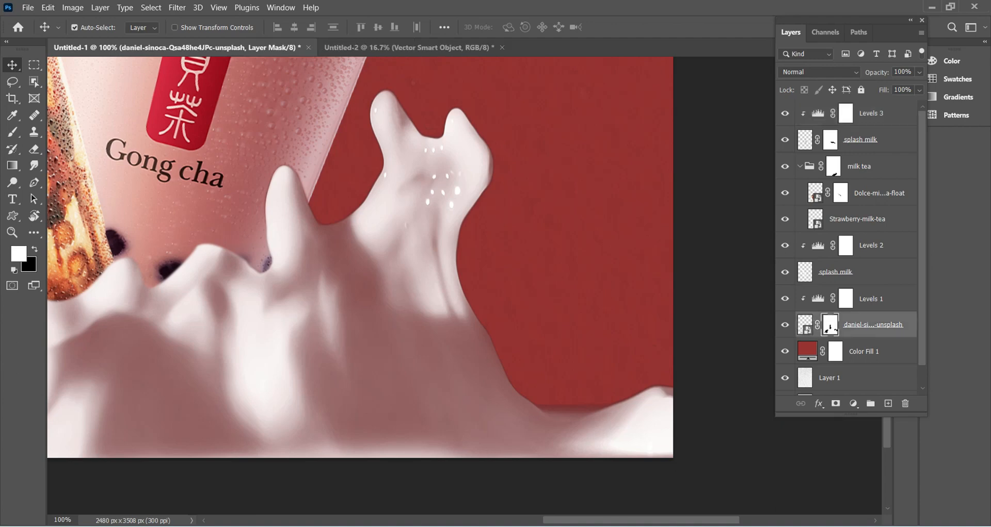
pyautogui.press('b')
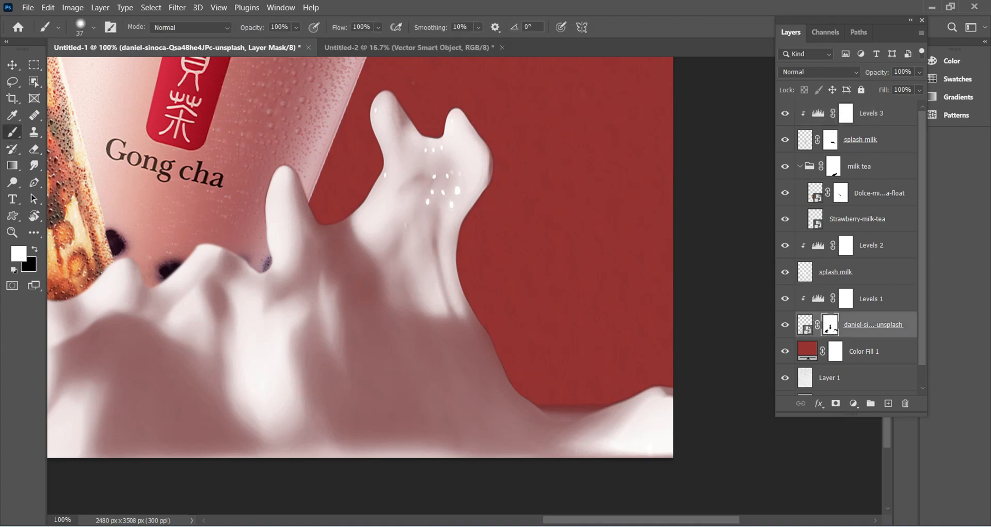
pyautogui.press('x')
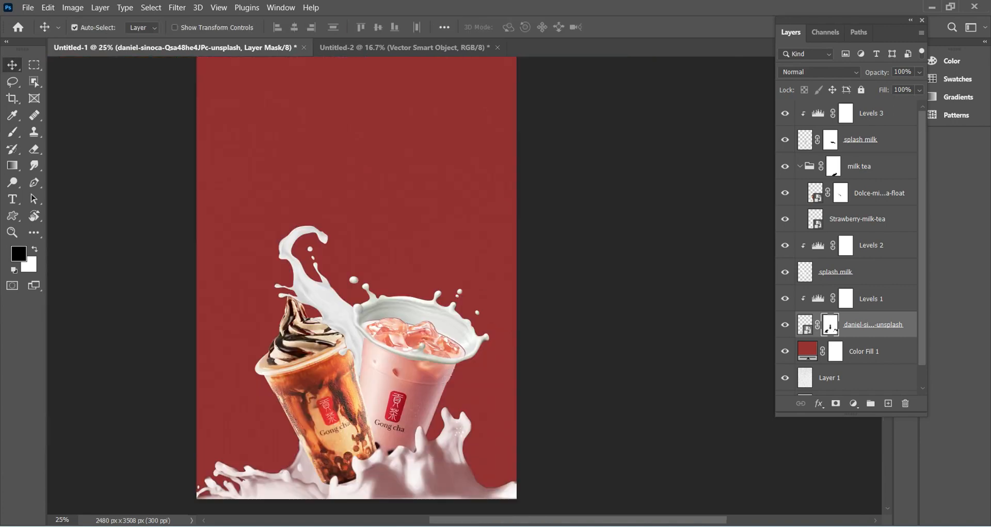
# Copy the palm-tree-leaf-png-29 layer from the Untitled-2 document and paste it above Levels 3 in the poster
pyautogui.scroll(1, 464, 286)
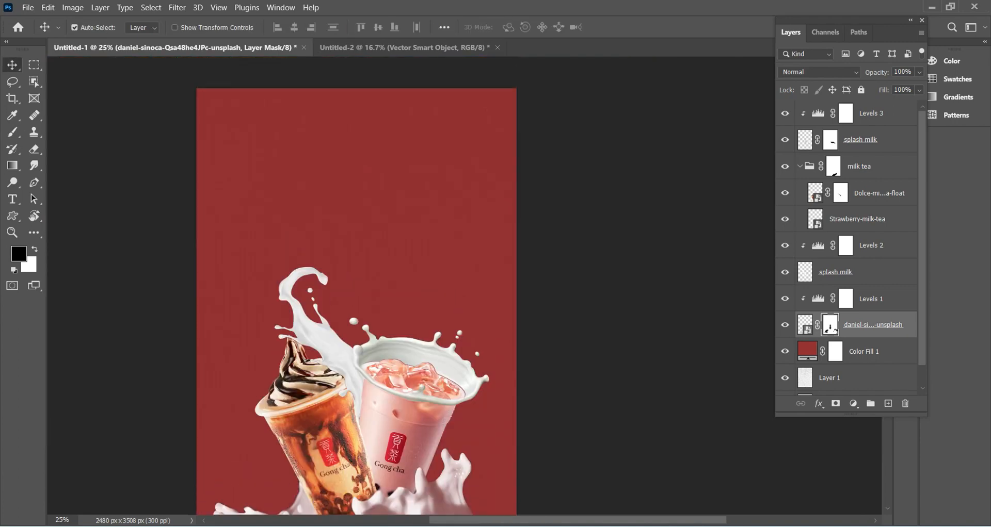
pyautogui.scroll(1, 356, 302)
pyautogui.click(404, 47)
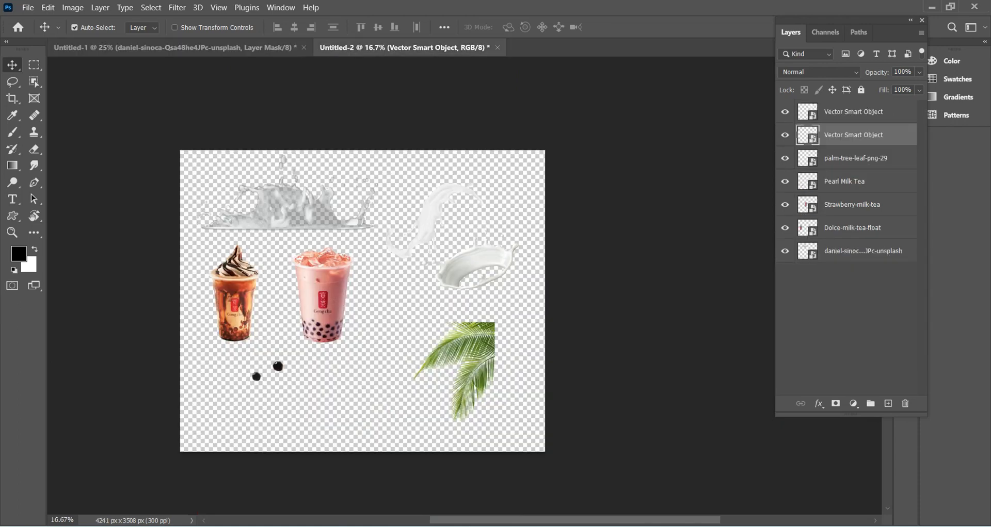
pyautogui.click(464, 356)
pyautogui.hotkey('ctrl', 'c')
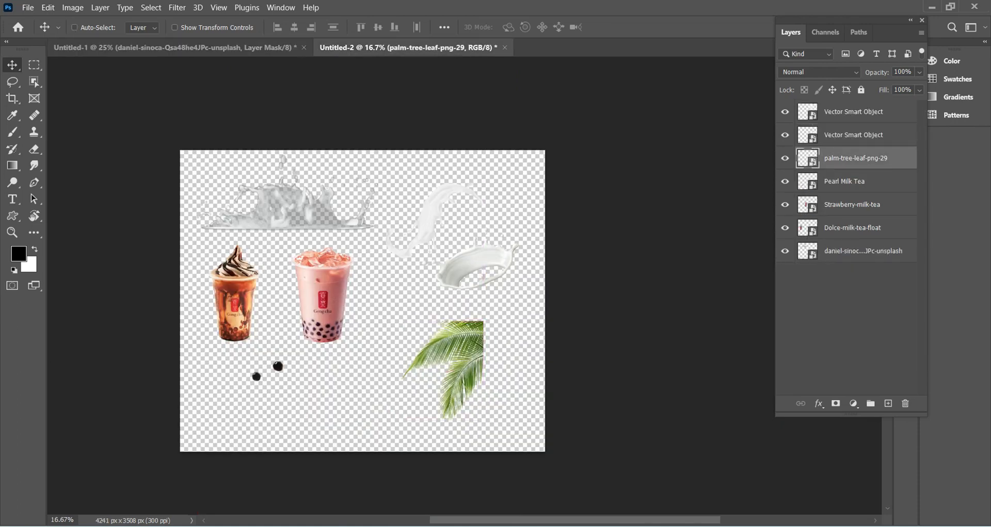
pyautogui.click(176, 47)
pyautogui.click(877, 114)
pyautogui.scroll(1, 356, 303)
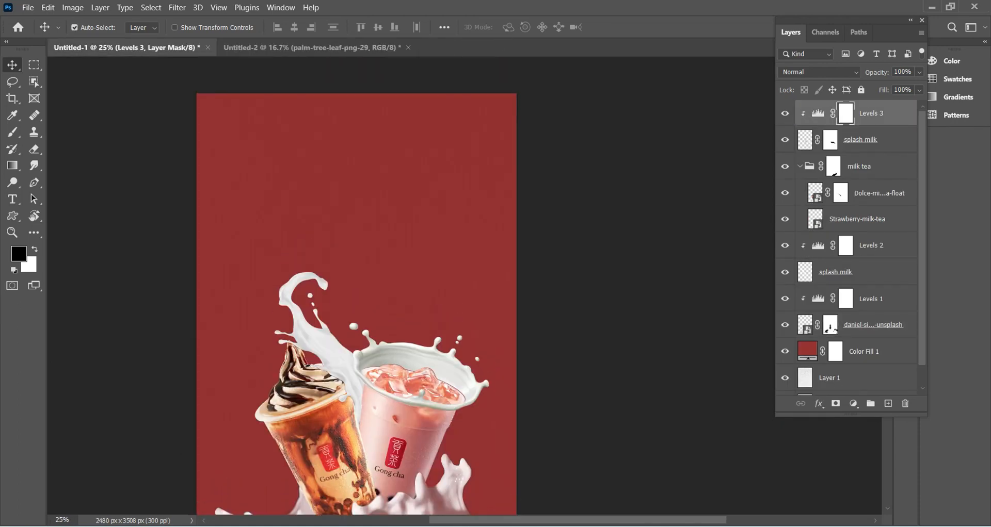
pyautogui.click(818, 113)
pyautogui.scroll(-2, 356, 303)
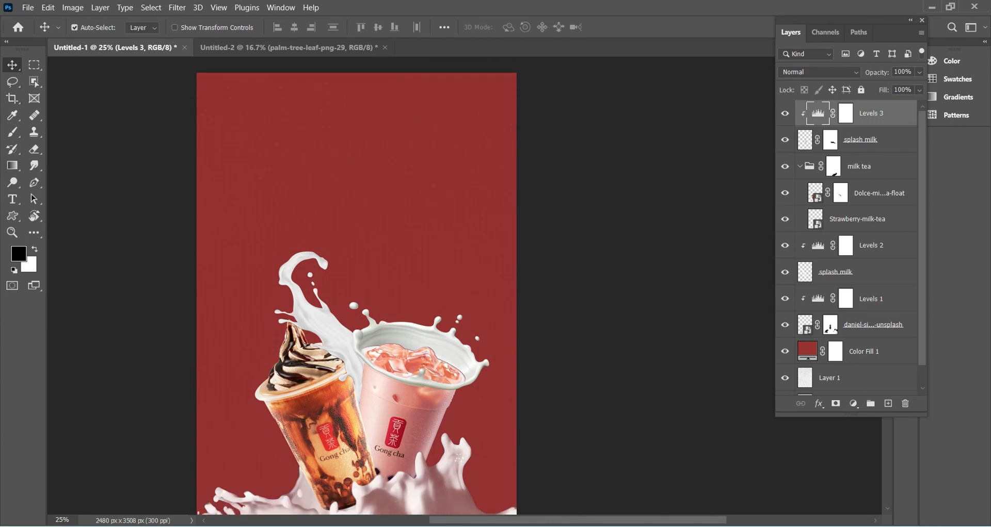
pyautogui.hotkey('ctrl', 'v')
# Enlarge the palm leaf and fit it into the poster's upper-right corner
pyautogui.moveTo(382, 263); pyautogui.dragTo(423, 332)
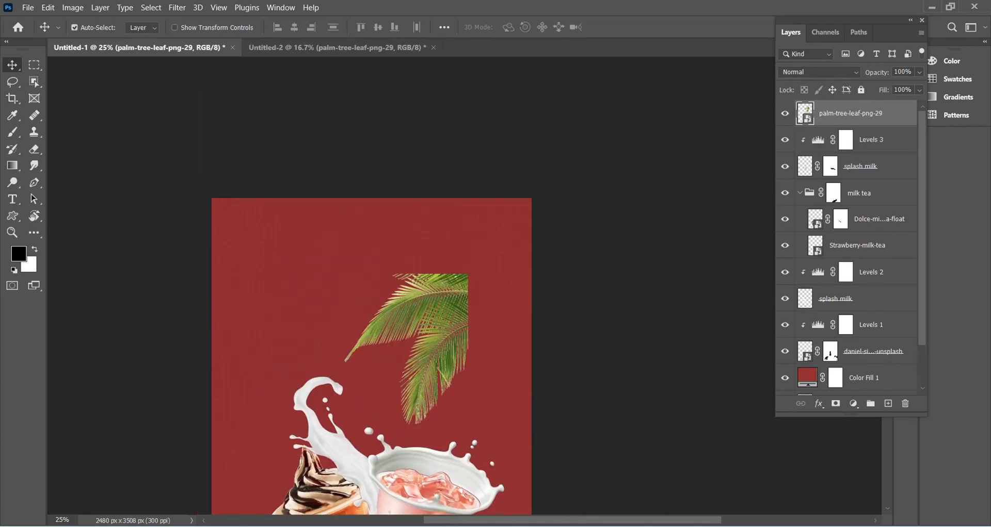
pyautogui.hotkey('ctrl', 't')
pyautogui.moveTo(468, 274); pyautogui.dragTo(513, 217)
pyautogui.moveTo(475, 258); pyautogui.dragTo(494, 240)
pyautogui.press('Return')
pyautogui.scroll(-5, 494, 240)
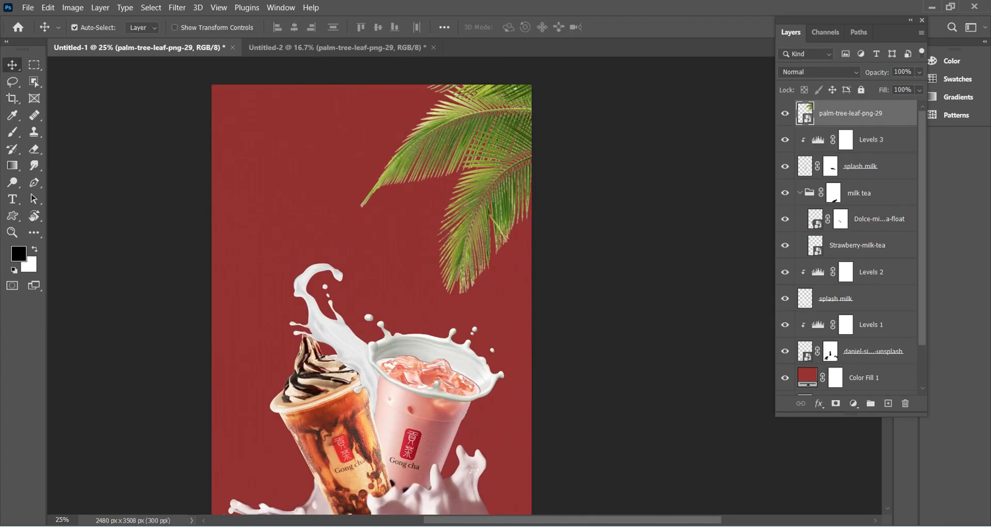
# Add a Levels adjustment clipped to the palm leaf, with input levels of 47, 1.44 and 200
pyautogui.scroll(3, 494, 241)
pyautogui.click(853, 404)
pyautogui.click(872, 229)
pyautogui.click(726, 338)
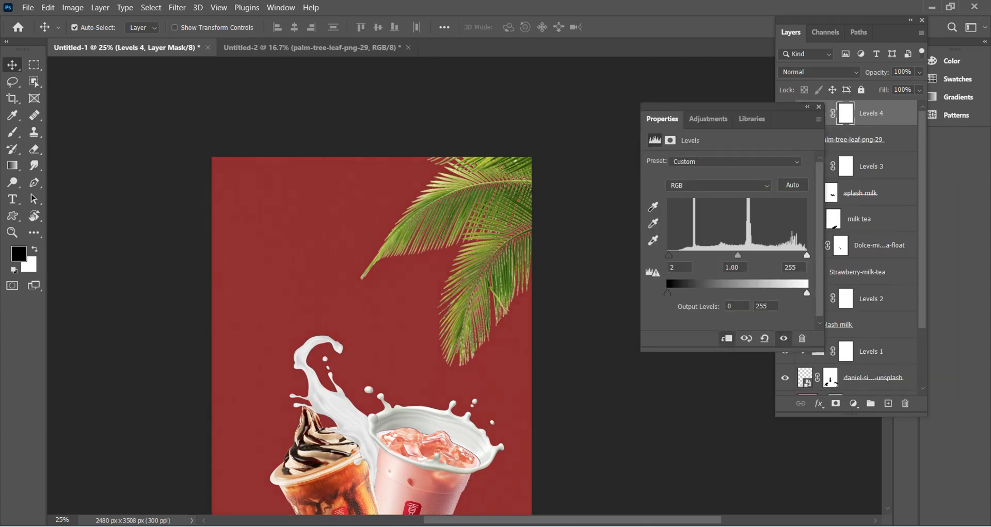
pyautogui.moveTo(667, 255); pyautogui.dragTo(692, 255)
pyautogui.moveTo(750, 256)
pyautogui.mouseDown()
pyautogui.moveTo(768, 256)
pyautogui.moveTo(735, 255)
pyautogui.mouseUp()
pyautogui.moveTo(807, 255); pyautogui.dragTo(776, 256)
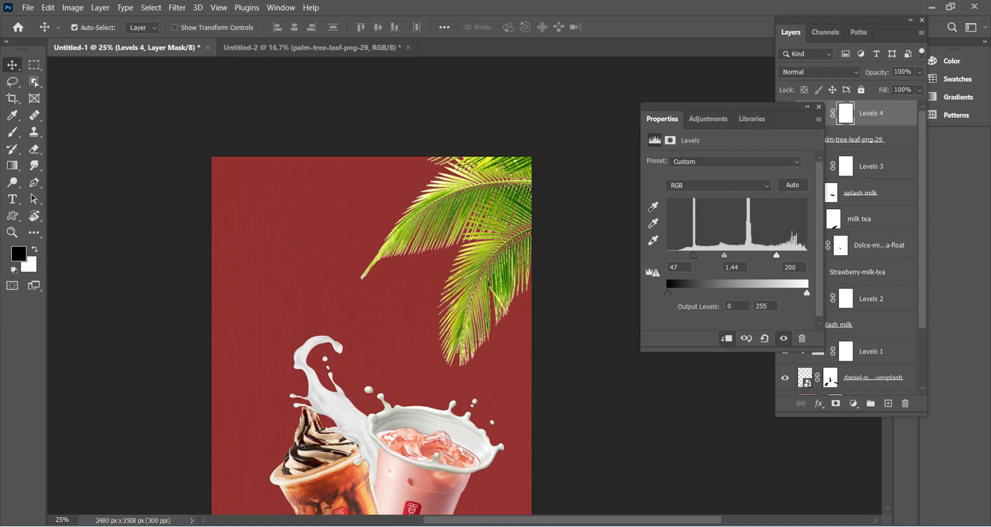
# Invert the palm leaf's Levels mask and paint white with a size 536 soft brush over parts of the fronds to highlight them
pyautogui.hotkey('ctrl', 'i')
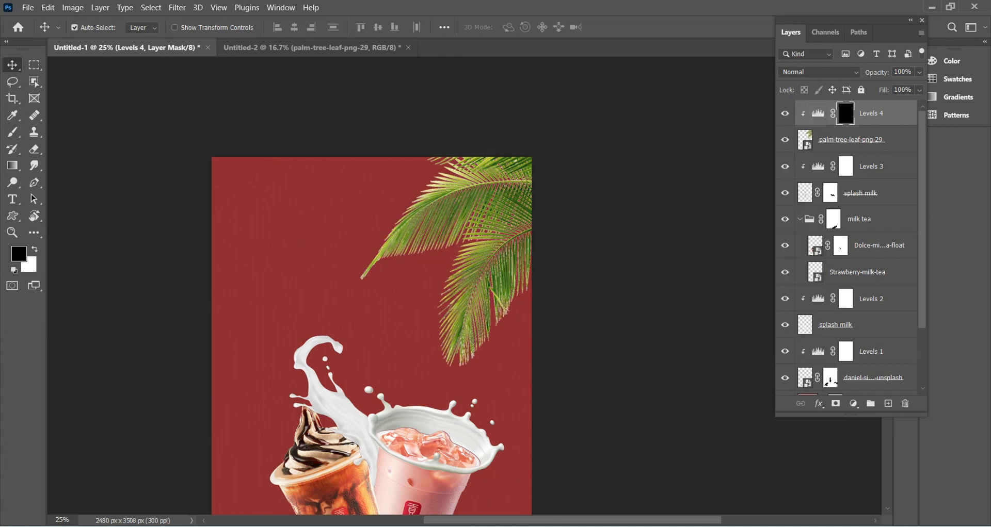
pyautogui.click(12, 132)
pyautogui.keyDown('alt'); pyautogui.rightClick(284, 265); pyautogui.keyUp('alt')
pyautogui.click(93, 27)
pyautogui.moveTo(98, 69); pyautogui.dragTo(146, 68)
pyautogui.click(93, 27)
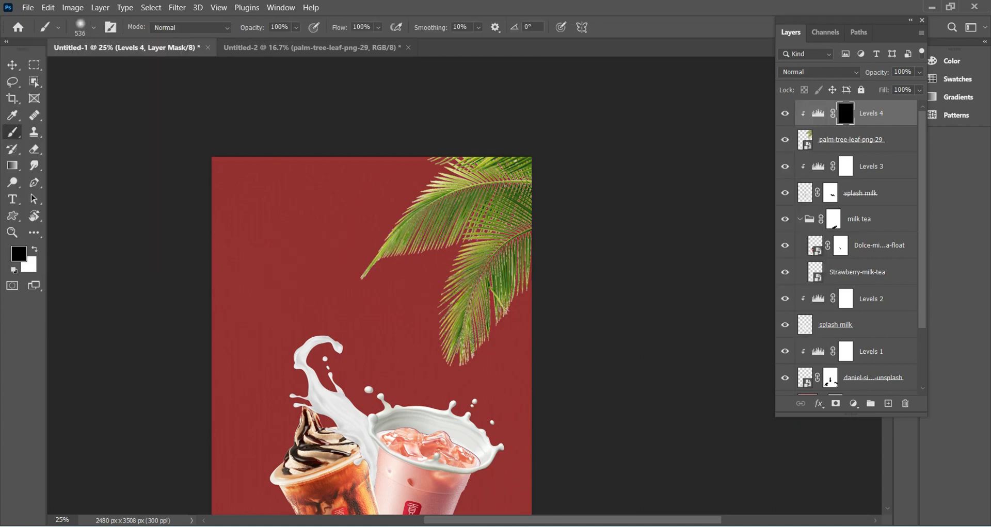
pyautogui.press('x')
pyautogui.moveTo(406, 237); pyautogui.dragTo(421, 230)
pyautogui.moveTo(462, 333); pyautogui.dragTo(467, 311)
pyautogui.click(433, 196)
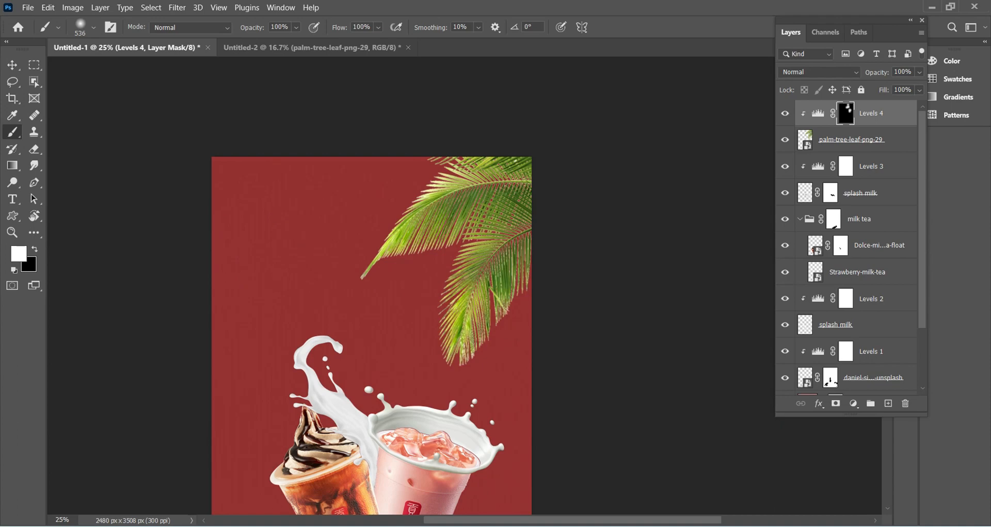
# Select the palm leaf layer and examine the whole poster and the leaf's edges up close
pyautogui.scroll(1, 433, 289)
pyautogui.click(850, 140)
pyautogui.scroll(-5, 371, 346)
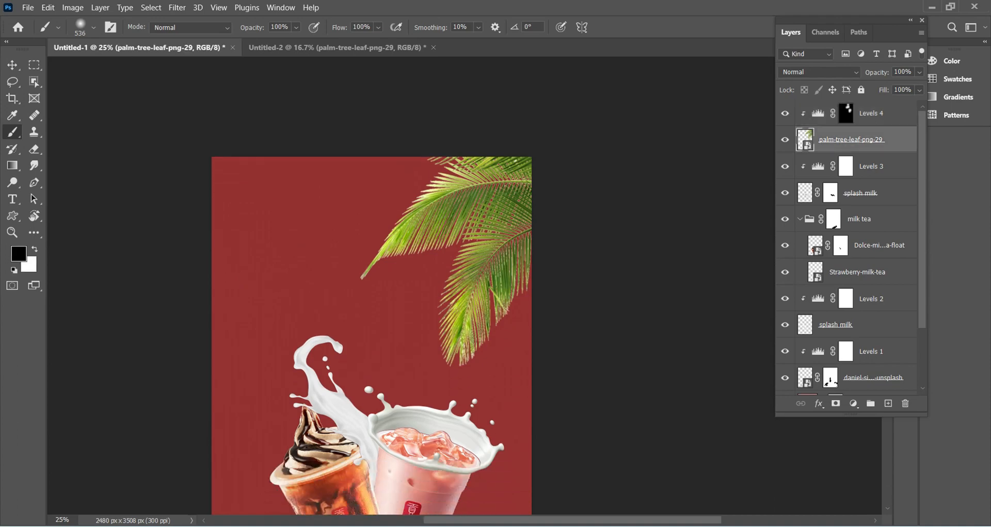
pyautogui.scroll(2, 371, 346)
pyautogui.hotkey('ctrl', '-')
pyautogui.scroll(2, 403, 307)
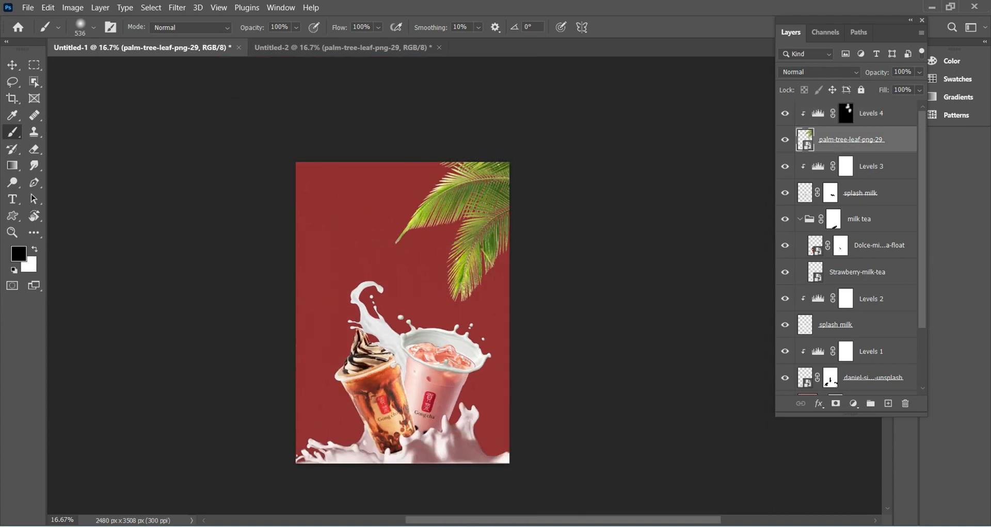
pyautogui.scroll(-1, 403, 307)
pyautogui.hotkey('ctrl', '+')
pyautogui.hotkey('ctrl', '+')
pyautogui.hotkey('ctrl', '+')
pyautogui.hotkey('ctrl', '+')
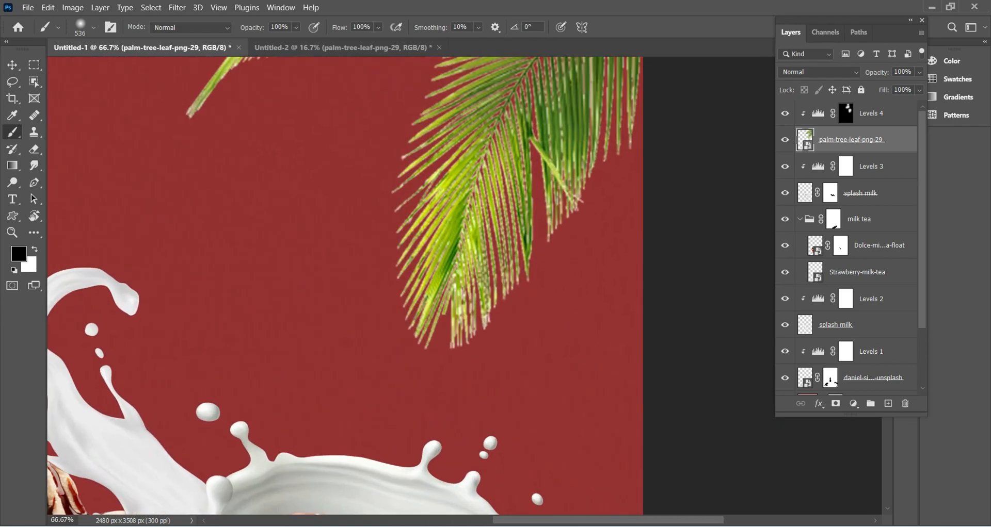
# Add a layer above Strawberry-milk-tea and paint a soft black shadow with a size 193 brush along the Dolce cup's adjoining side
pyautogui.moveTo(330, 443); pyautogui.dragTo(488, 126)
pyautogui.moveTo(444, 382); pyautogui.dragTo(446, 215)
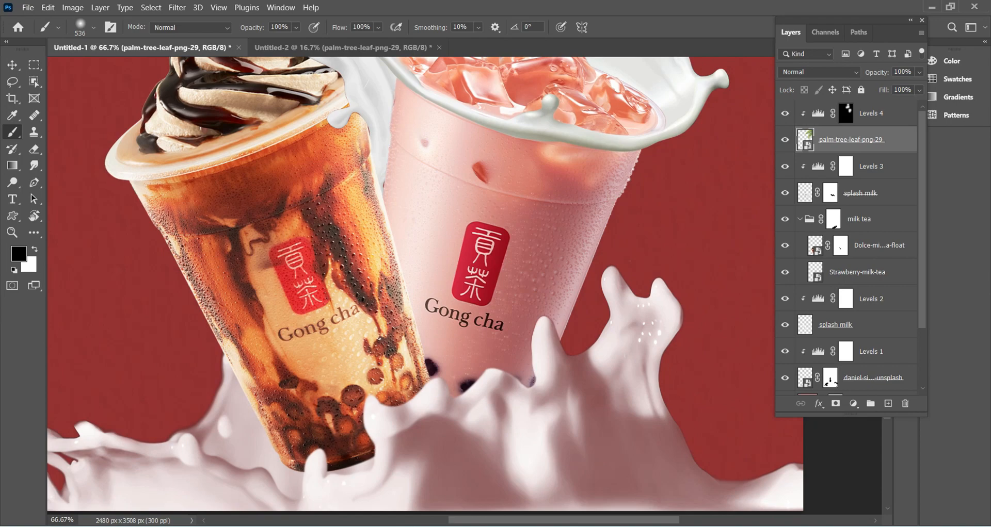
pyautogui.press('v')
pyautogui.click(330, 258)
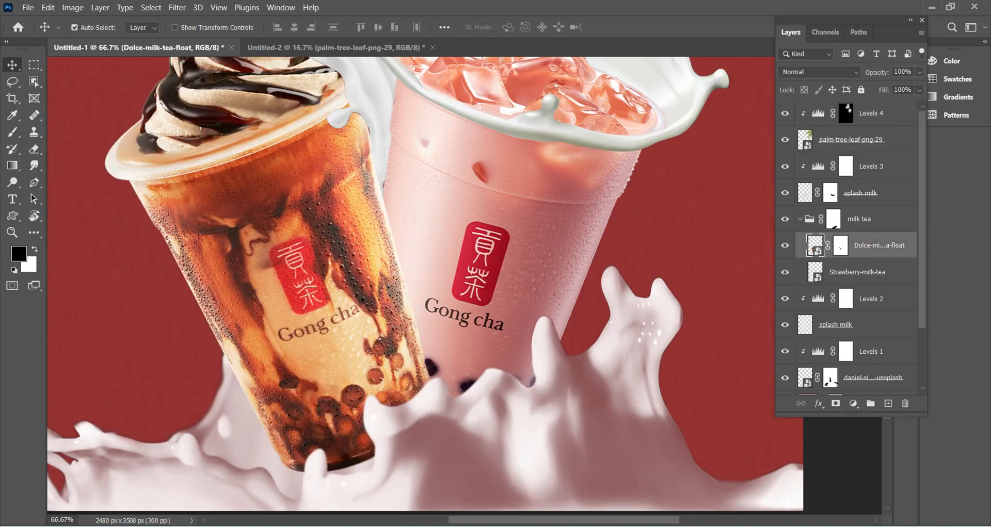
pyautogui.click(464, 305)
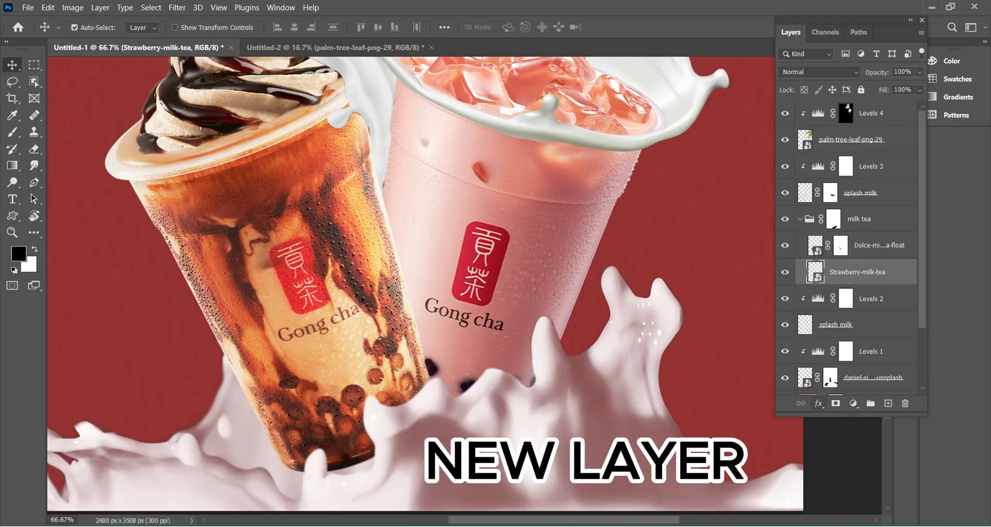
pyautogui.click(887, 403)
pyautogui.press('b')
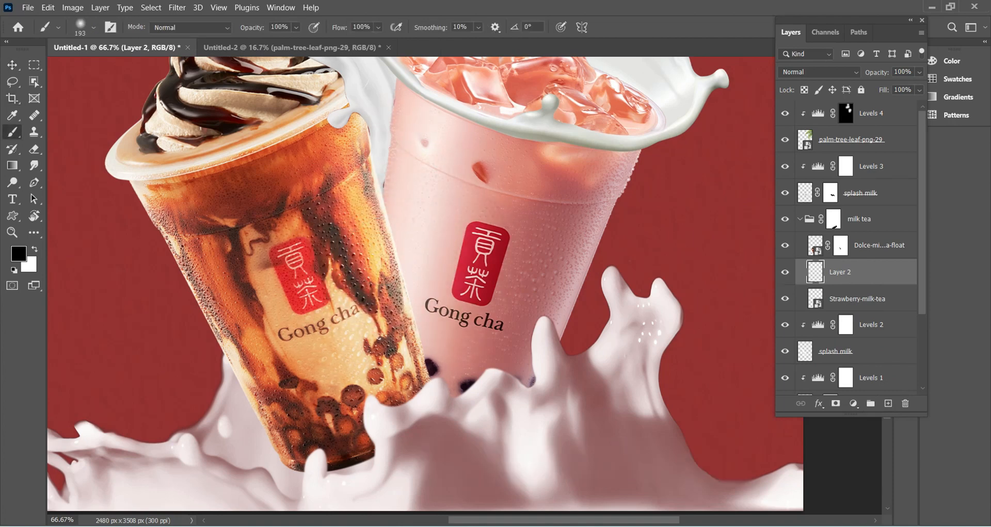
pyautogui.click(378, 207)
pyautogui.moveTo(395, 199); pyautogui.dragTo(438, 376)
# Soften the painted cup shadow on Layer 2 with a Gaussian Blur
pyautogui.press('v')
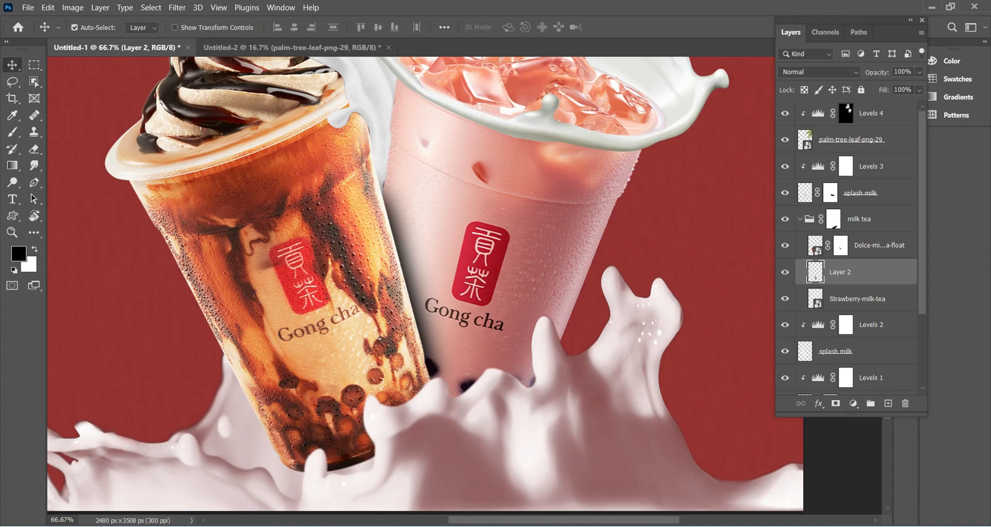
pyautogui.click(177, 7)
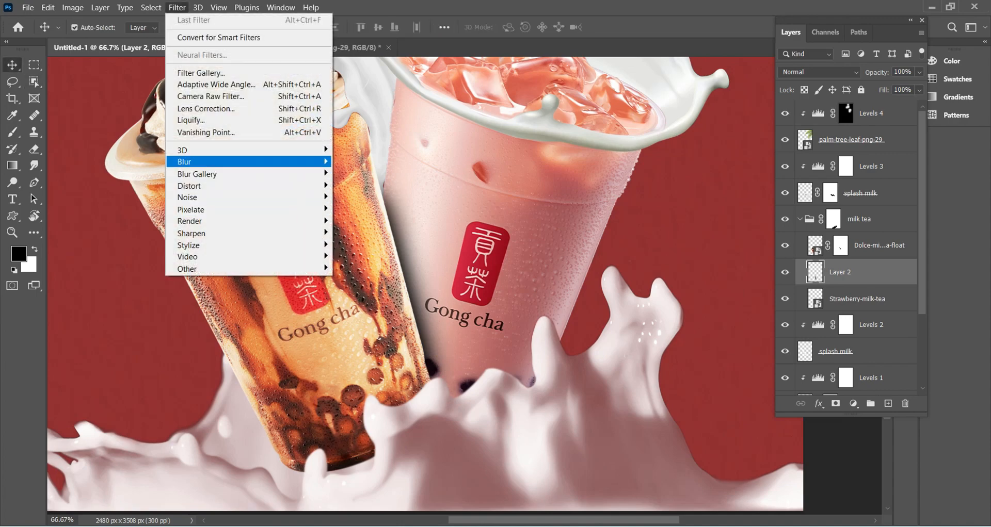
pyautogui.moveTo(217, 162)
pyautogui.click(366, 209)
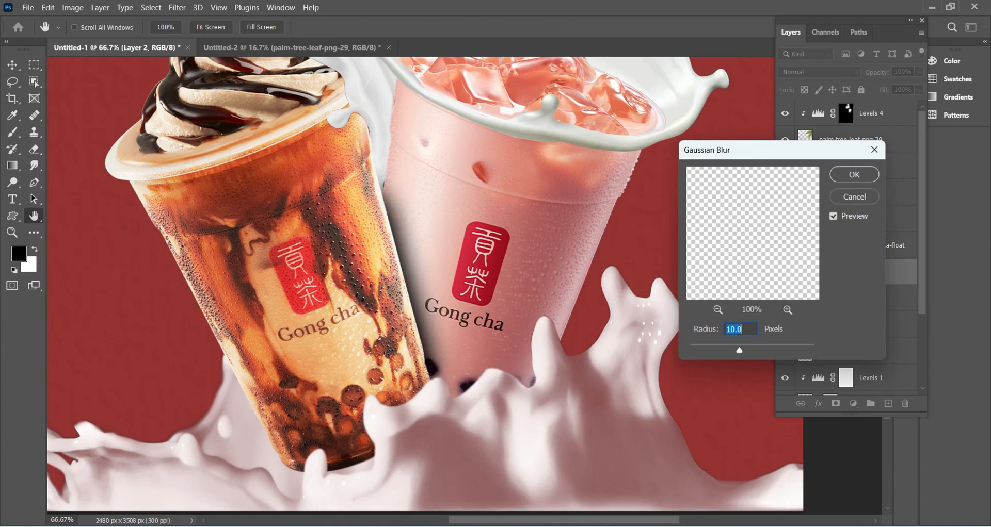
pyautogui.press('Down')
pyautogui.press('Down')
pyautogui.press('Down')
pyautogui.press('Down')
pyautogui.press('Down')
pyautogui.press('Down')
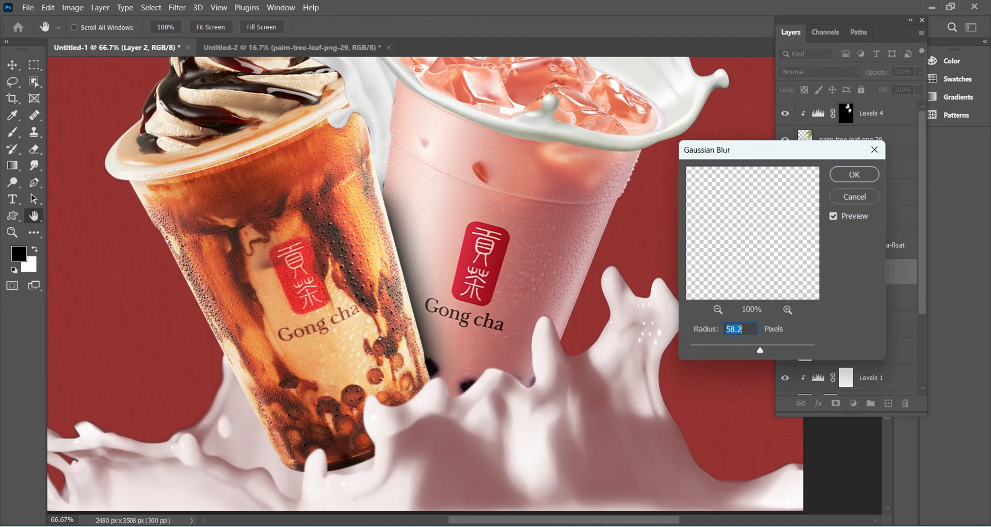
pyautogui.write('11.1')
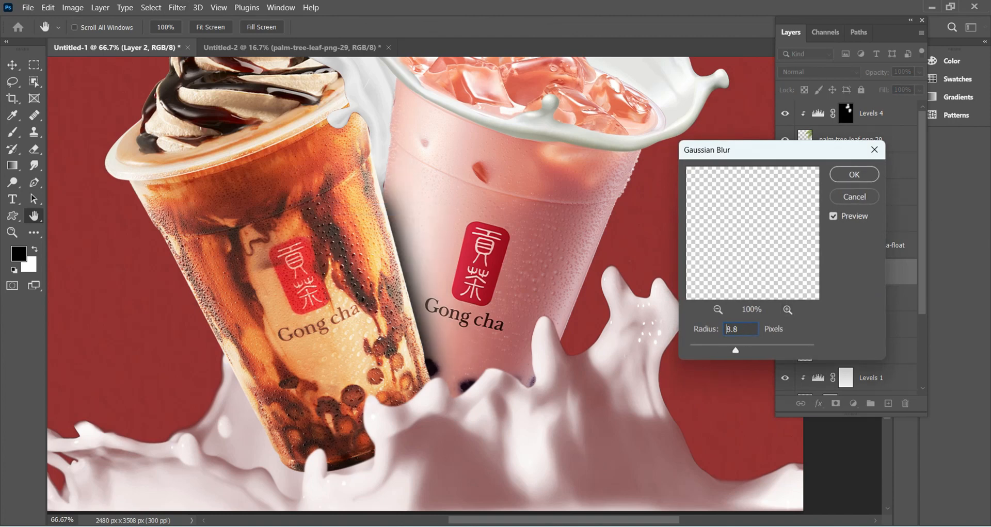
pyautogui.moveTo(740, 351); pyautogui.dragTo(737, 350)
pyautogui.moveTo(773, 151); pyautogui.dragTo(615, 252)
pyautogui.press('Return')
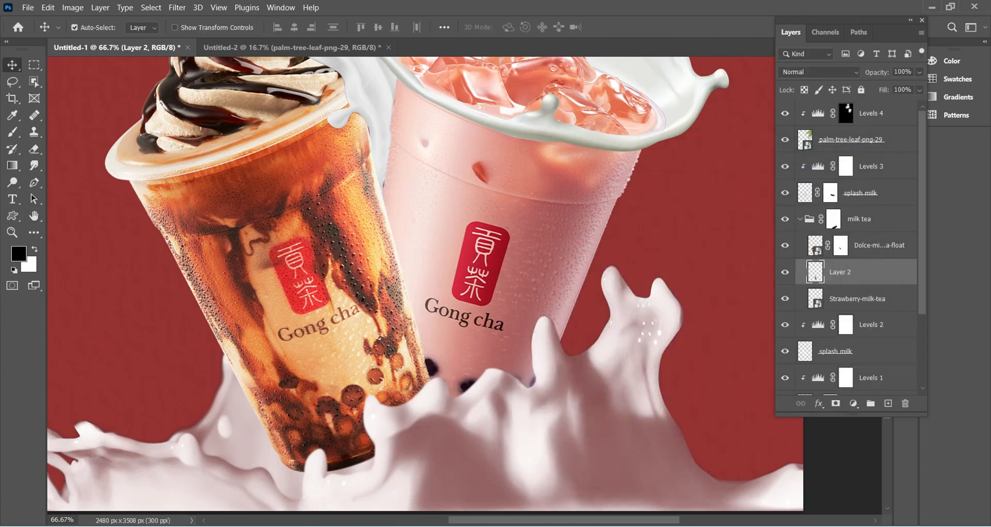
# Reduce the opacity of the cup shadow on Layer 2 to 57%
pyautogui.click(919, 72)
pyautogui.moveTo(920, 87); pyautogui.dragTo(892, 87)
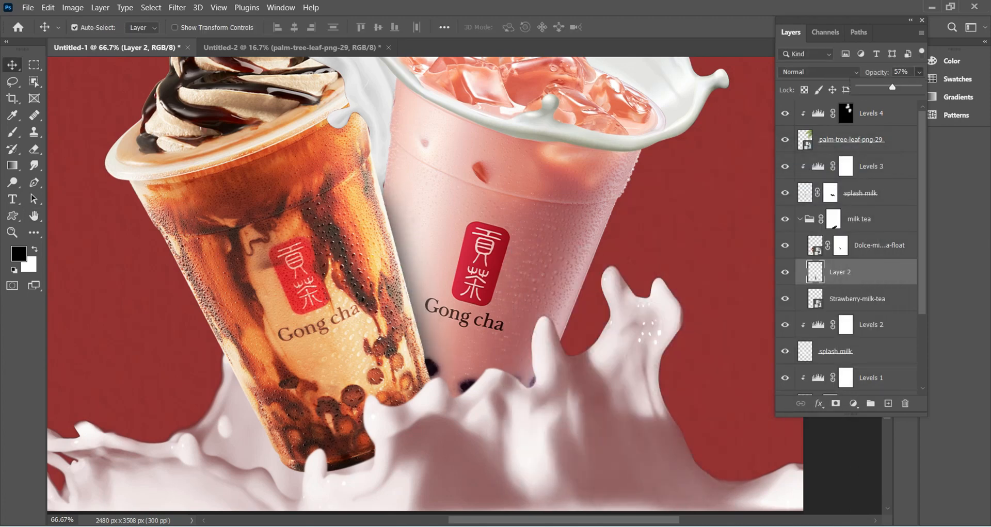
pyautogui.press('Return')
# Add a text line above all layers in the Nature Beauty font at 50 pt and place it just above the milk splash
pyautogui.scroll(2, 425, 287)
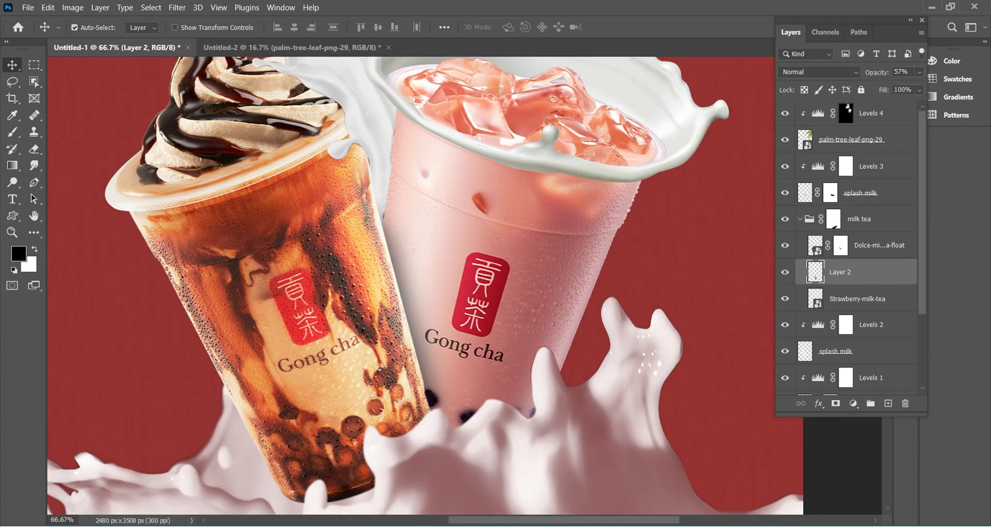
pyautogui.hotkey('ctrl', '-')
pyautogui.hotkey('ctrl', '-')
pyautogui.scroll(1, 425, 287)
pyautogui.scroll(3, 420, 258)
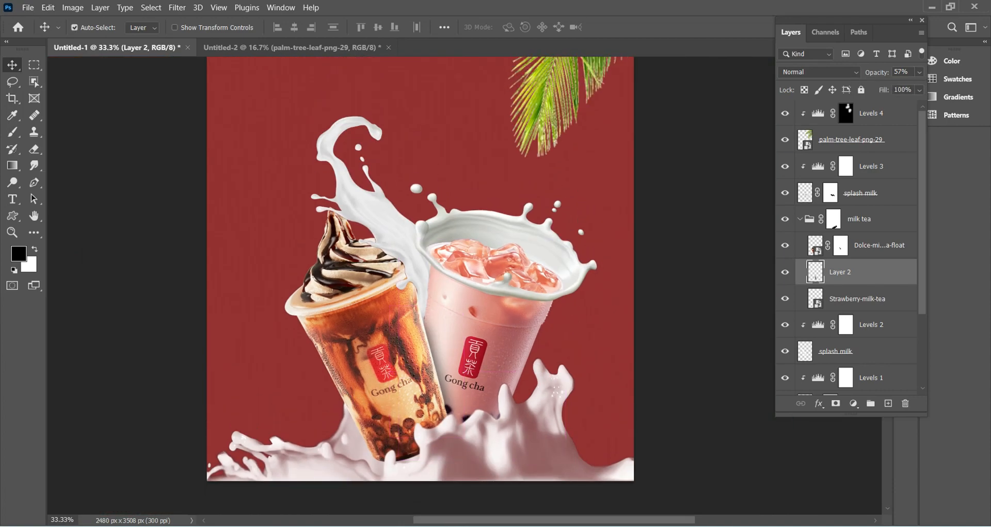
pyautogui.hotkey('ctrl', '-')
pyautogui.scroll(3, 431, 287)
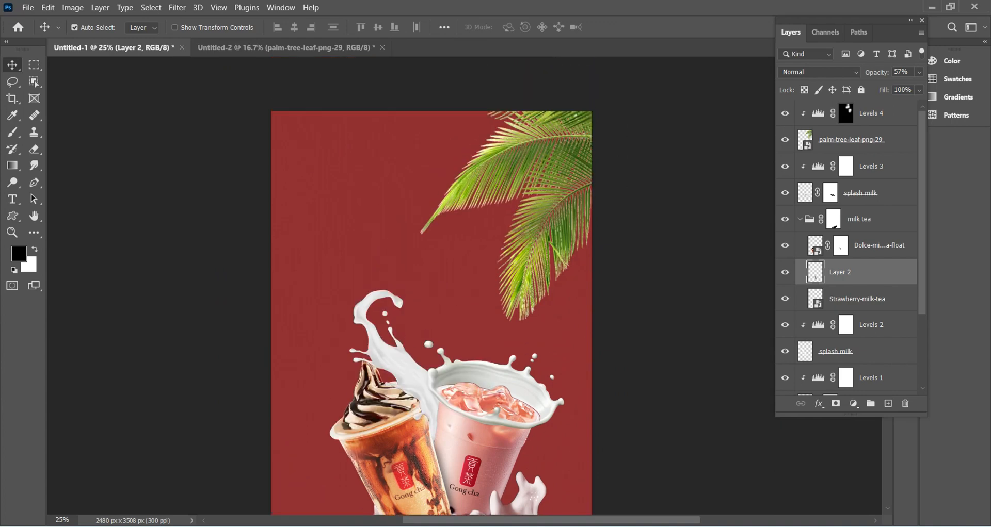
pyautogui.scroll(-1, 432, 331)
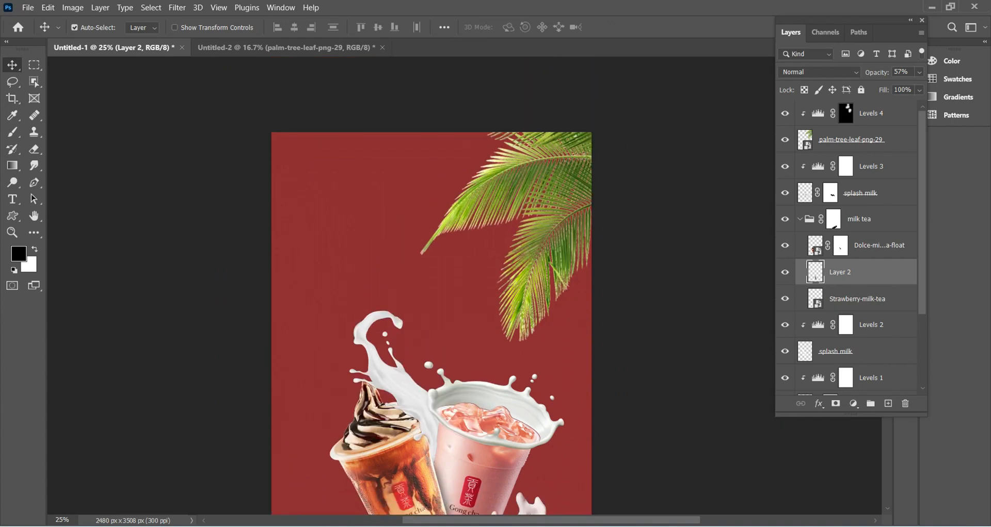
pyautogui.hotkey('alt', '.')
pyautogui.press('t')
pyautogui.click(337, 278)
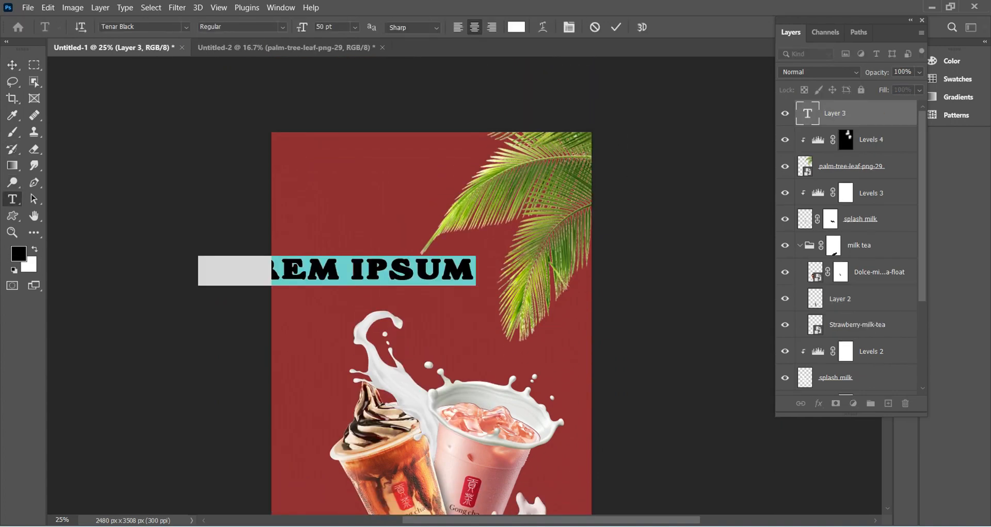
pyautogui.click(186, 27)
pyautogui.click(172, 77)
pyautogui.click(12, 65)
pyautogui.moveTo(338, 277); pyautogui.dragTo(391, 298)
# Replace the placeholder text with the title word "milk"
pyautogui.doubleClick(391, 298)
pyautogui.write('CM')
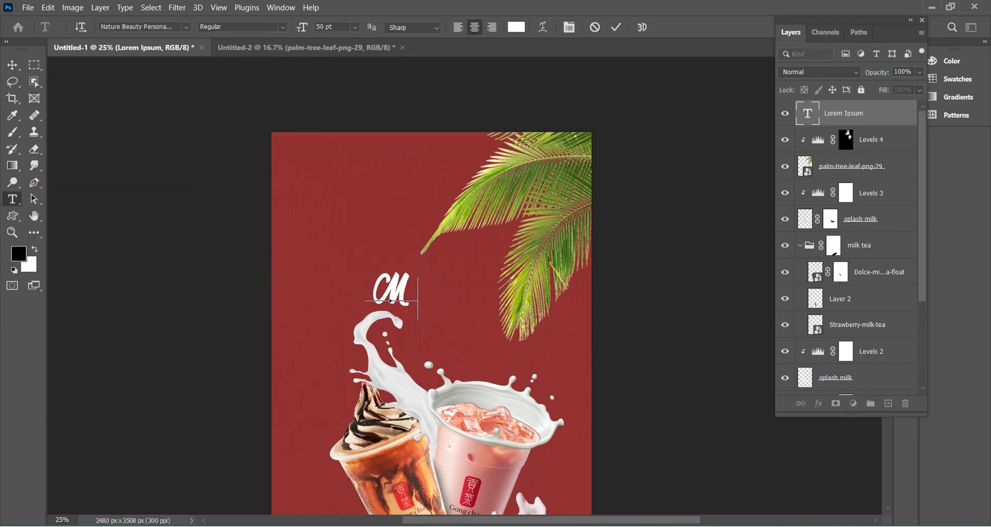
pyautogui.write('ilk')
pyautogui.click(13, 65)
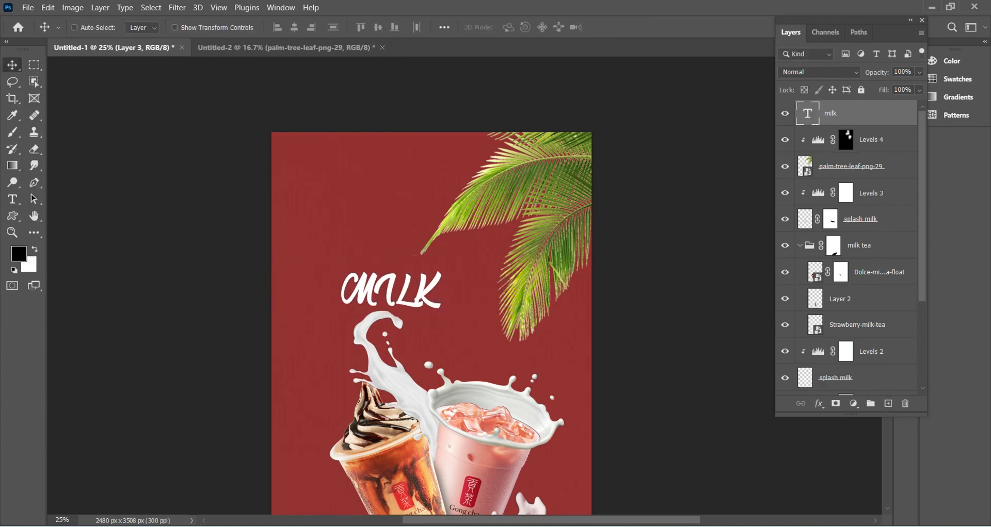
# Duplicate the milk text, move the copy diagonally below the original and change its wording to "tea"
pyautogui.hotkey('ctrl', 'j')
pyautogui.hotkey('ctrl', 't')
pyautogui.moveTo(391, 291); pyautogui.dragTo(453, 337)
pyautogui.press('Return')
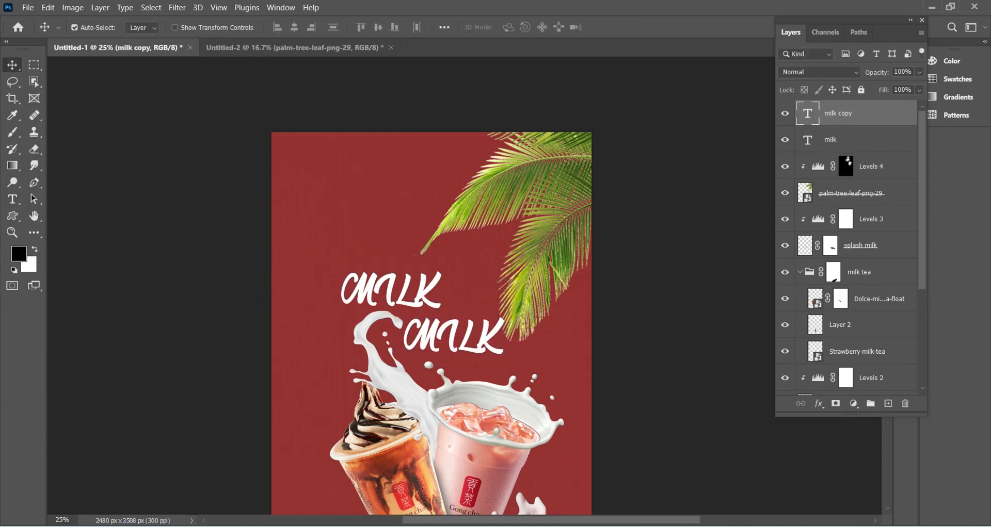
pyautogui.doubleClick(454, 337)
pyautogui.write('tea')
pyautogui.click(12, 65)
# Turn off All Caps for the milk title text
pyautogui.hotkey('ctrl', '+')
pyautogui.hotkey('ctrl', '+')
pyautogui.moveTo(361, 294); pyautogui.dragTo(404, 284)
pyautogui.doubleClick(361, 289)
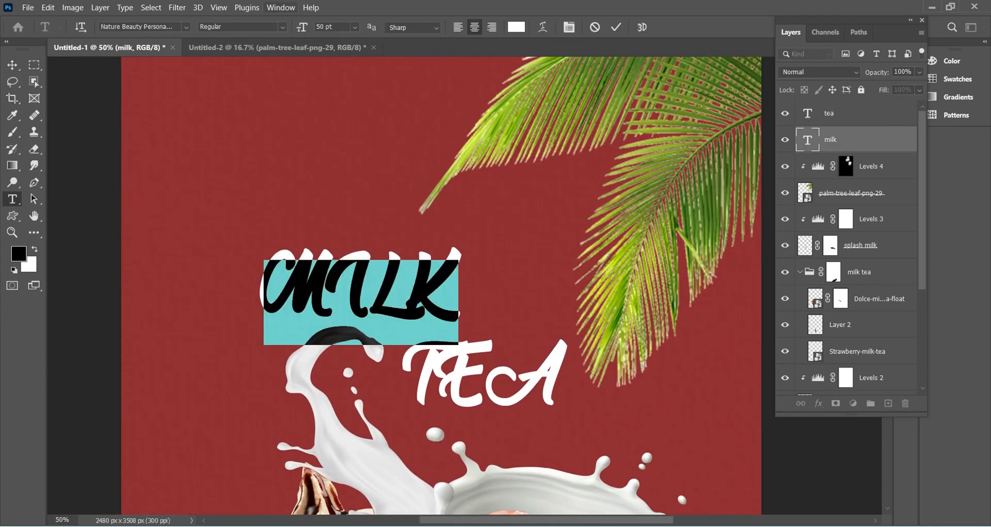
pyautogui.click(280, 7)
pyautogui.click(362, 199)
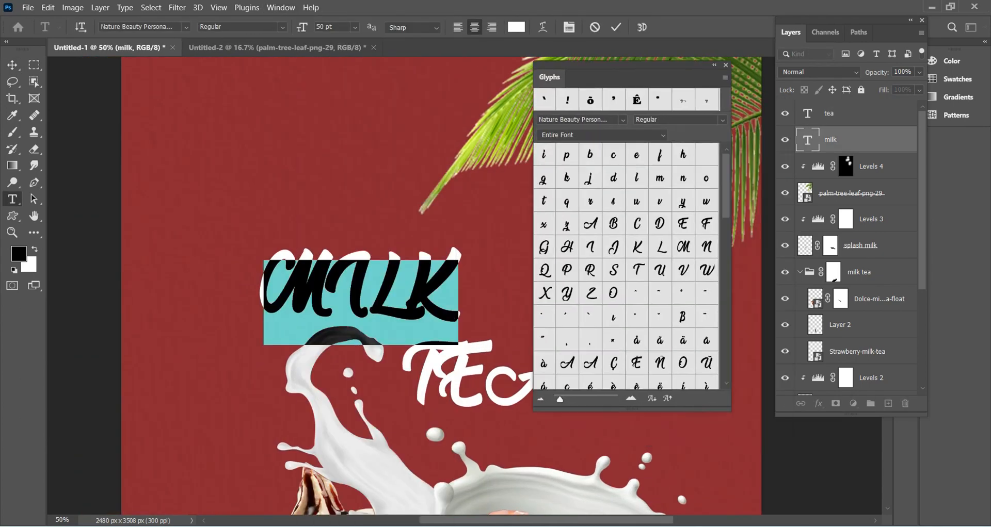
pyautogui.click(280, 7)
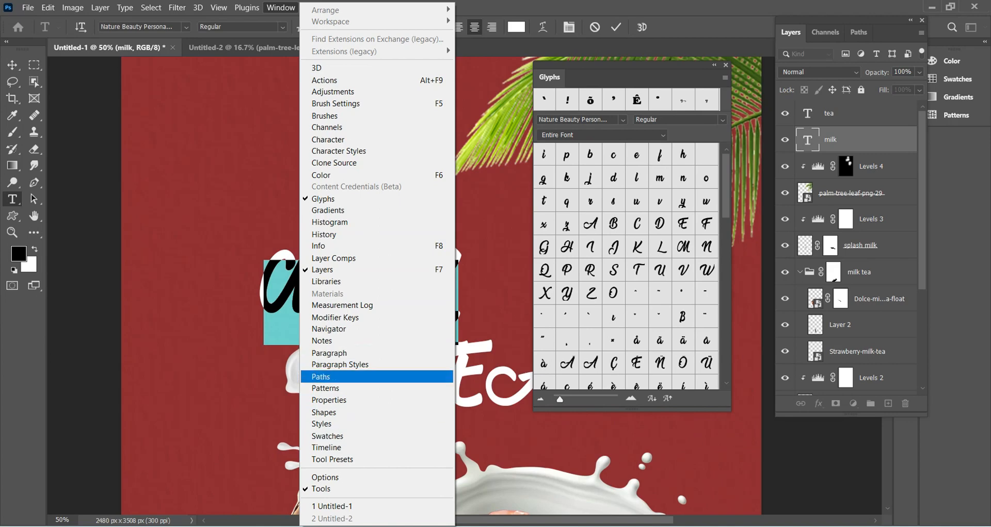
pyautogui.click(329, 140)
pyautogui.click(799, 238)
# Replace the milk text's initial with a capital so it reads "Milk", and close the glyph list
pyautogui.click(305, 295)
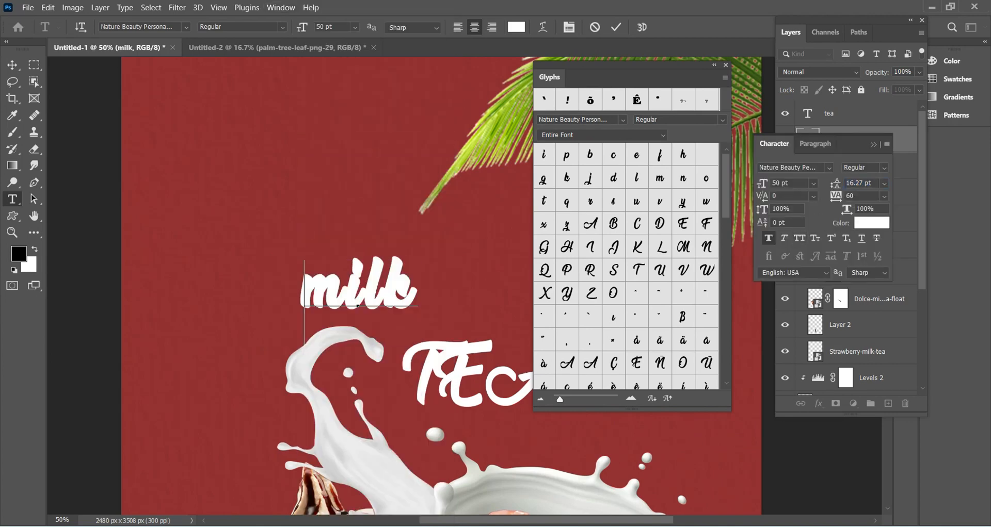
pyautogui.hotkey('shift', 'Right')
pyautogui.write('M')
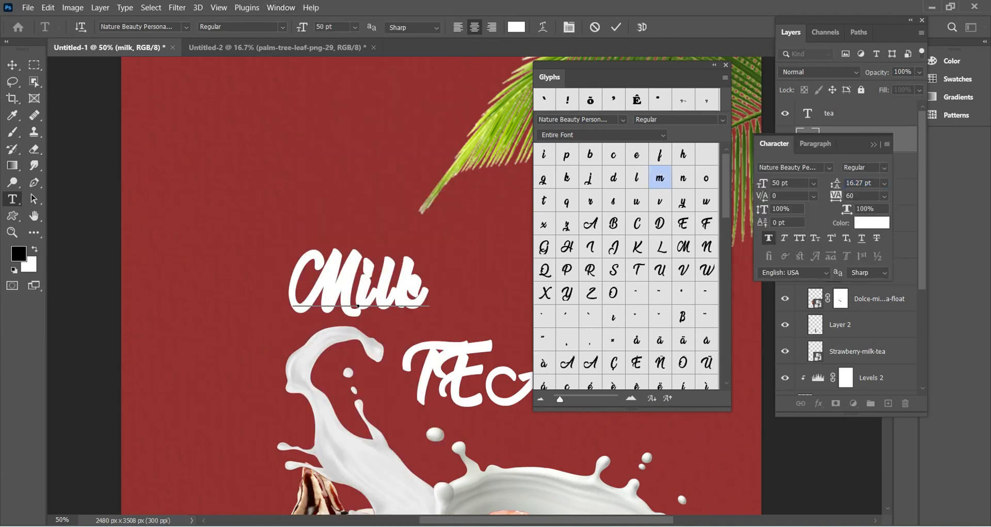
pyautogui.click(13, 65)
pyautogui.click(725, 65)
# Turn off All Caps for the tea text and capitalize its initial so it reads "Tea", then put the character settings away
pyautogui.doubleClick(807, 113)
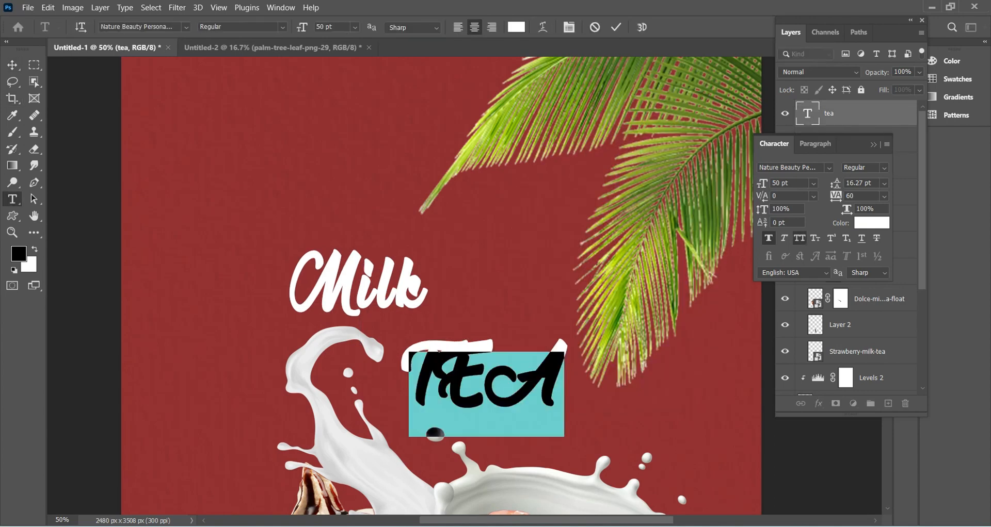
pyautogui.click(799, 238)
pyautogui.click(469, 385)
pyautogui.press('BackSpace')
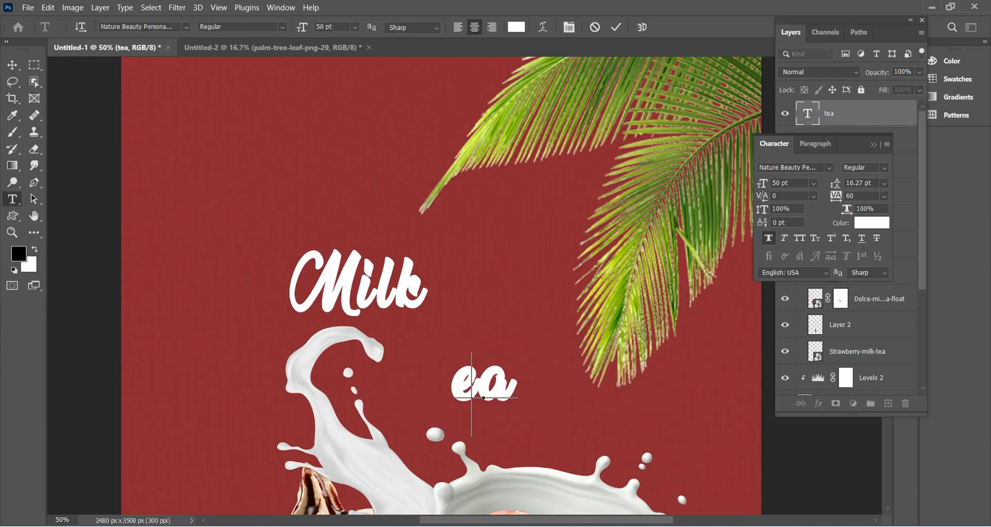
pyautogui.write('T')
pyautogui.click(13, 65)
pyautogui.scroll(-2, 515, 286)
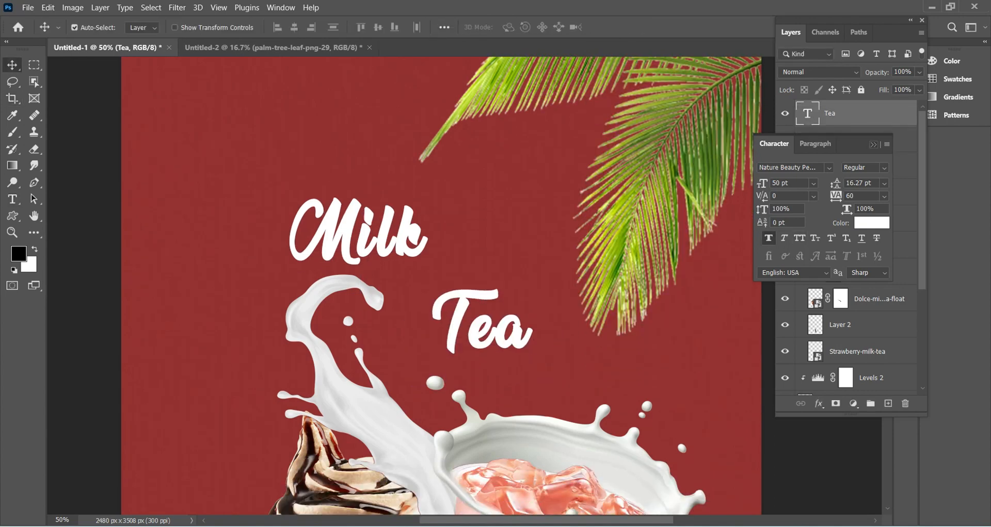
pyautogui.click(873, 144)
# Enlarge the Milk and Tea words and arrange them in a staggered title above the cups, beside the palm leaf
pyautogui.hotkey('ctrl', '-')
pyautogui.hotkey('ctrl', '-')
pyautogui.hotkey('ctrl', '-')
pyautogui.scroll(3, 449, 330)
pyautogui.click(439, 352)
pyautogui.hotkey('ctrl', 't')
pyautogui.moveTo(451, 339); pyautogui.dragTo(506, 354)
pyautogui.press('Return')
pyautogui.click(469, 381)
pyautogui.hotkey('ctrl', 't')
pyautogui.moveTo(481, 373); pyautogui.dragTo(418, 261)
pyautogui.press('Return')
# Add a Bevel & Emboss effect to the Milk text layer with the Inner Bevel style and Chisel Soft technique
pyautogui.hotkey('ctrl', '+')
pyautogui.click(405, 261)
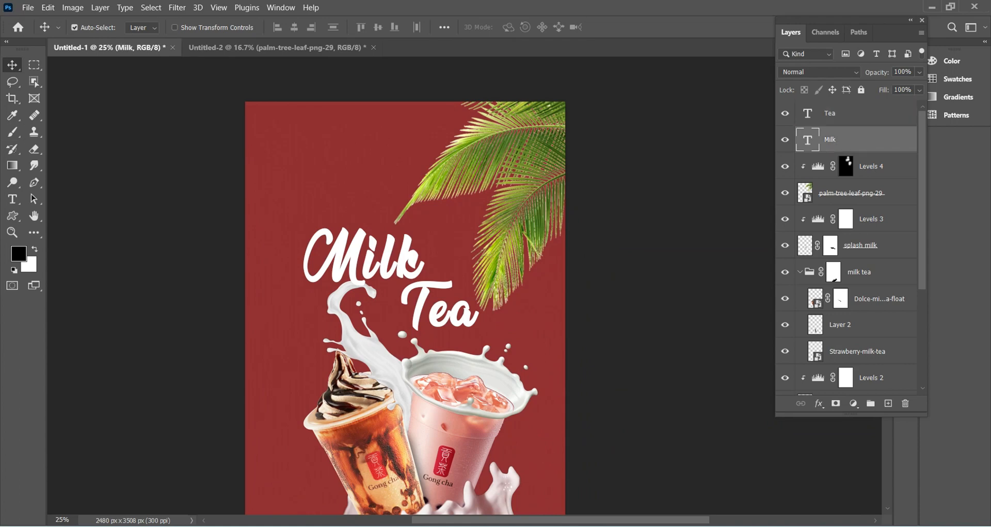
pyautogui.click(445, 313)
pyautogui.scroll(2, 447, 314)
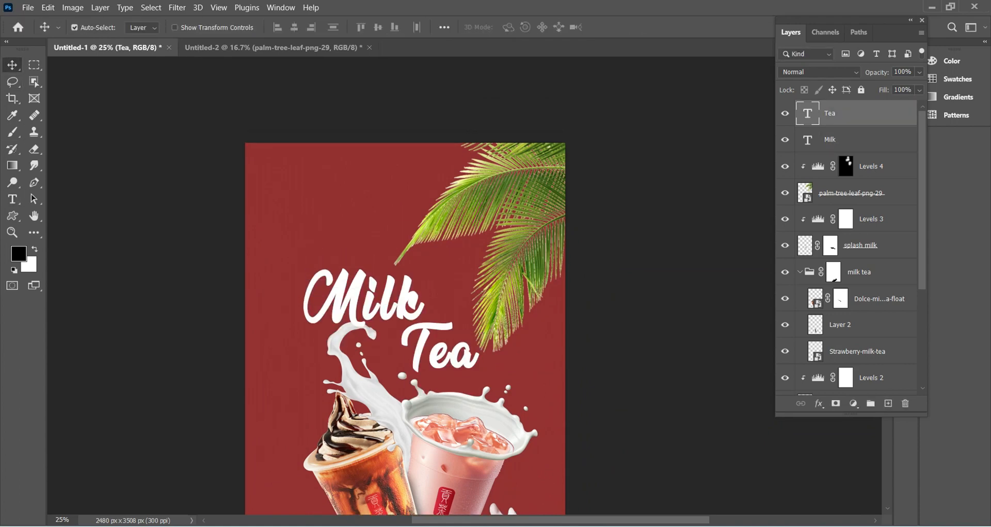
pyautogui.click(859, 140)
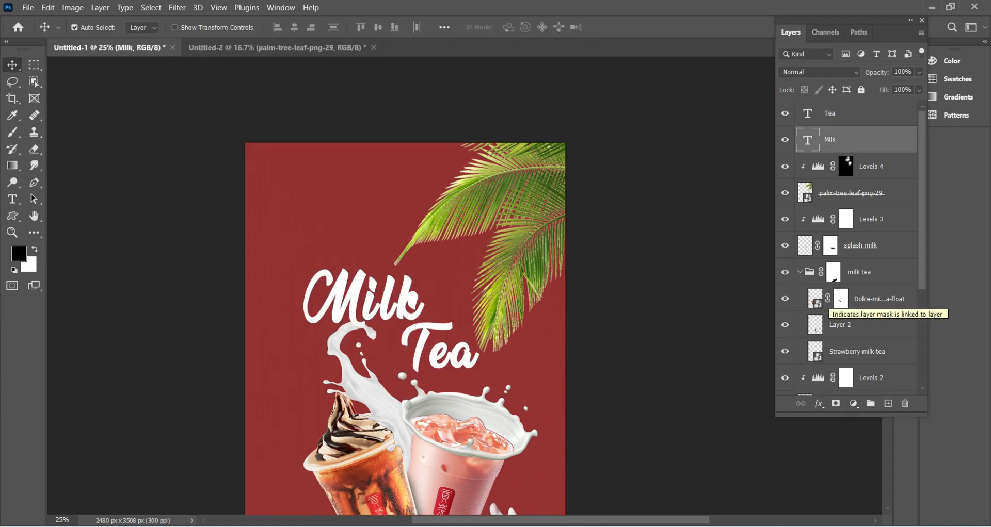
pyautogui.click(818, 403)
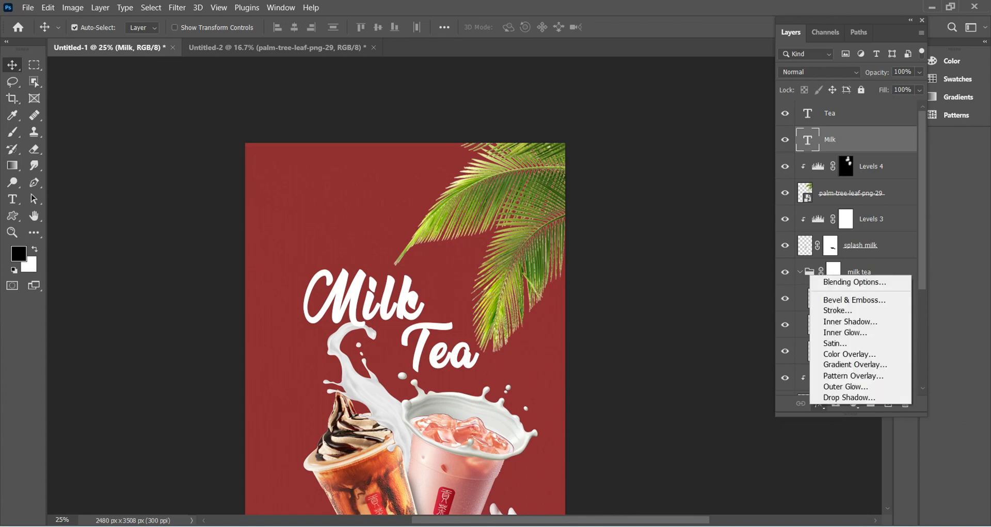
pyautogui.click(854, 282)
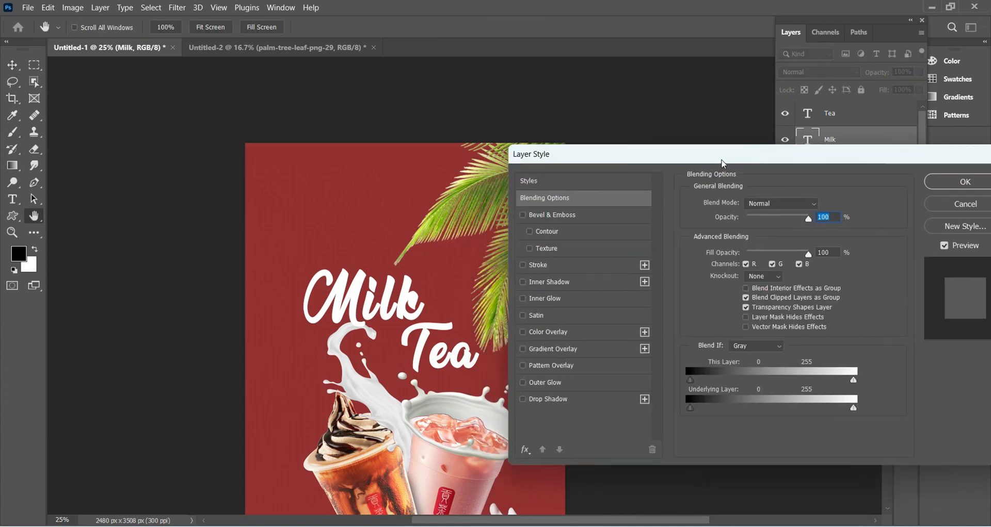
pyautogui.click(578, 211)
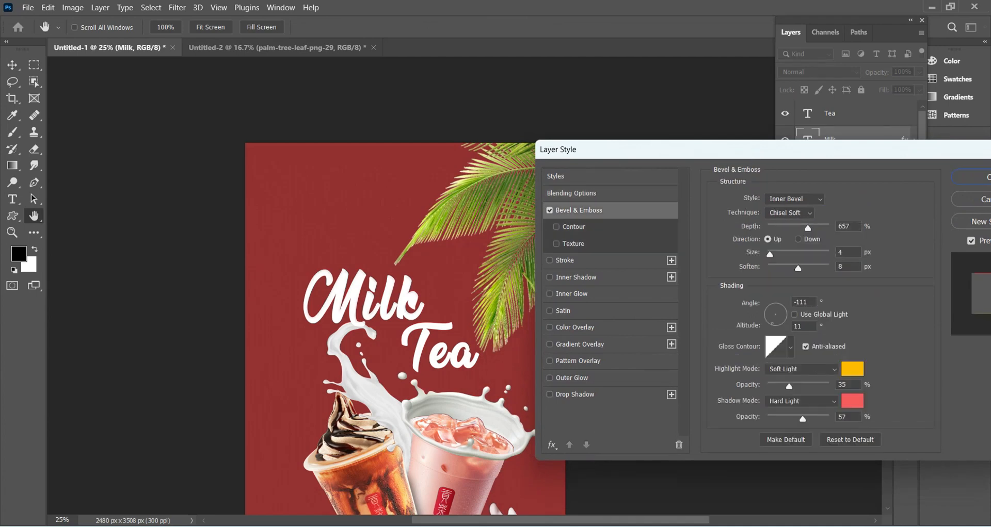
pyautogui.click(795, 200)
pyautogui.click(787, 218)
# Add a Color Overlay to the Milk text in dark brownish red, 663333
pyautogui.click(574, 327)
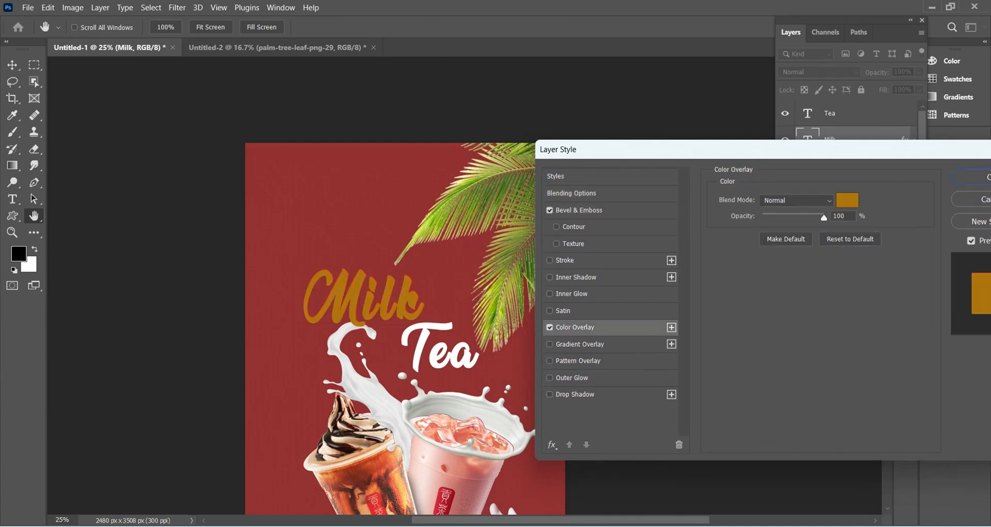
pyautogui.click(846, 200)
pyautogui.click(785, 348)
pyautogui.click(758, 387)
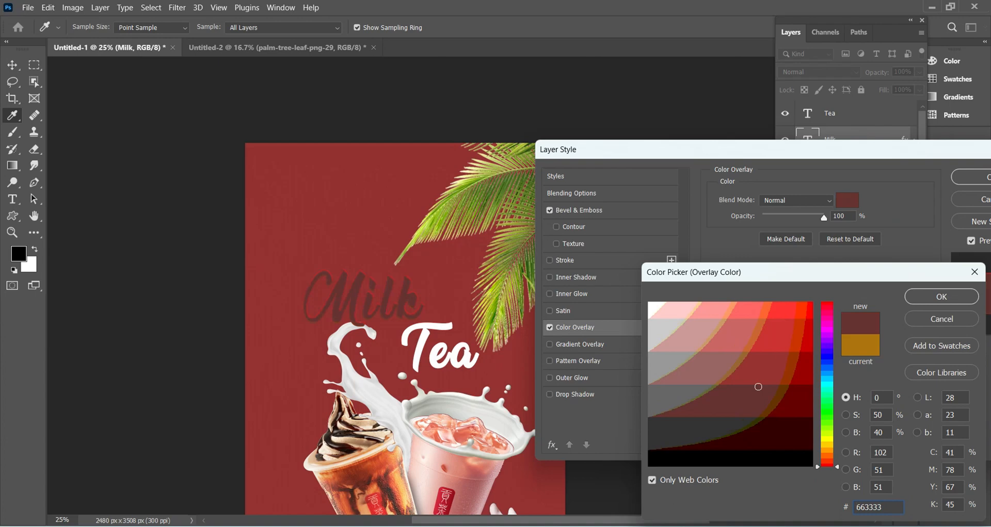
pyautogui.press('Return')
# Set the Milk bevel's depth to 542%, size to 16 px and highlight color to ffcccc
pyautogui.click(578, 210)
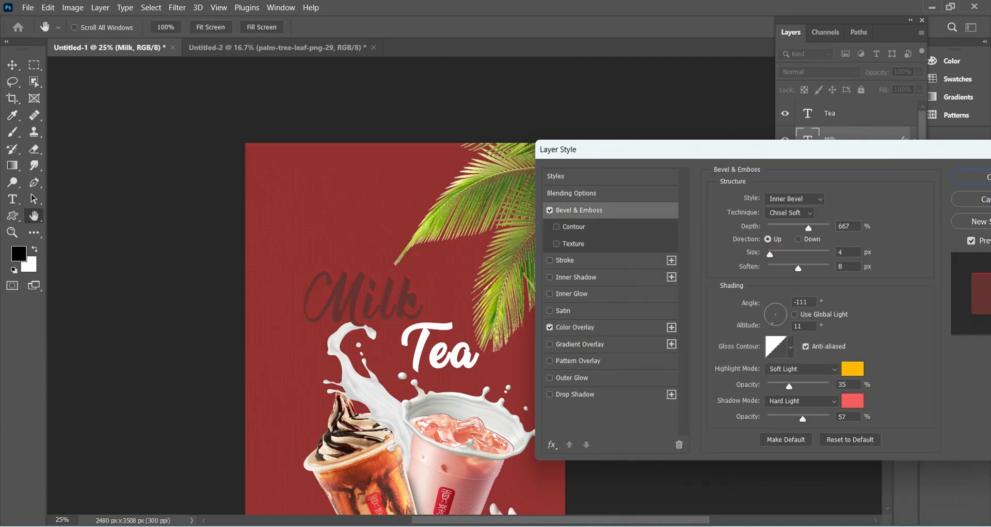
pyautogui.moveTo(808, 228); pyautogui.dragTo(775, 254)
pyautogui.click(851, 369)
pyautogui.click(501, 445)
pyautogui.click(668, 304)
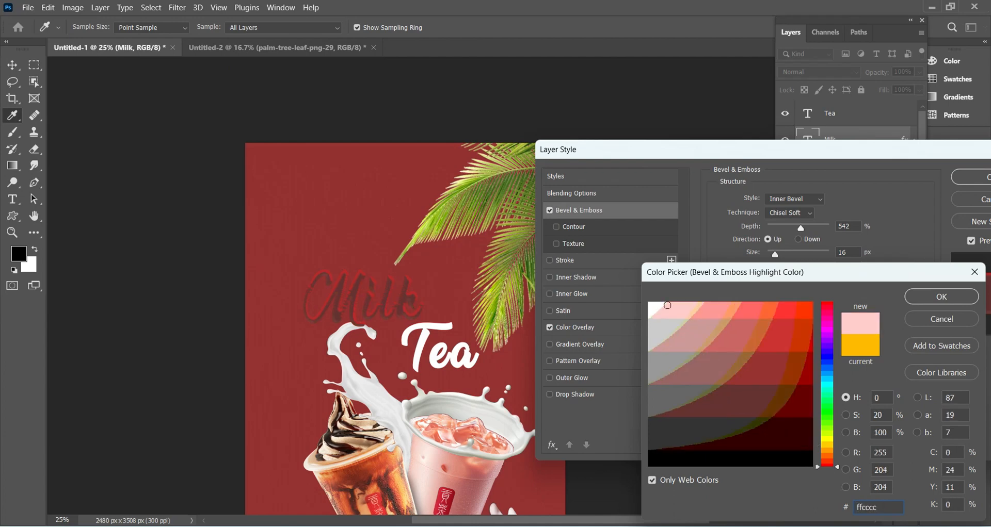
pyautogui.click(941, 296)
# Set the bevel's highlight opacity to 42% and shadow color to dark brownish red, fine-tune its shadow opacity and size, and apply the style
pyautogui.moveTo(788, 387)
pyautogui.mouseDown()
pyautogui.moveTo(812, 387)
pyautogui.moveTo(766, 371)
pyautogui.moveTo(776, 387)
pyautogui.mouseUp()
pyautogui.click(852, 399)
pyautogui.click(941, 297)
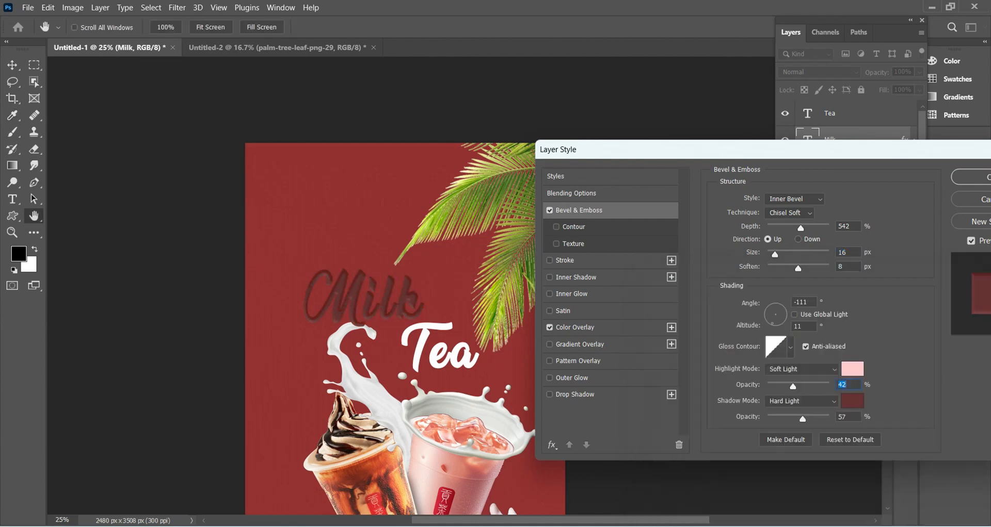
pyautogui.moveTo(802, 419); pyautogui.dragTo(814, 419)
pyautogui.moveTo(770, 268)
pyautogui.mouseDown()
pyautogui.moveTo(823, 268)
pyautogui.moveTo(775, 254)
pyautogui.mouseUp()
pyautogui.press('Return')
# Copy the Milk layer's Bevel & Emboss and Color Overlay effects onto the Tea text layer
pyautogui.moveTo(829, 158); pyautogui.dragTo(854, 116)
pyautogui.scroll(-6, 405, 304)
pyautogui.hotkey('ctrl', '-')
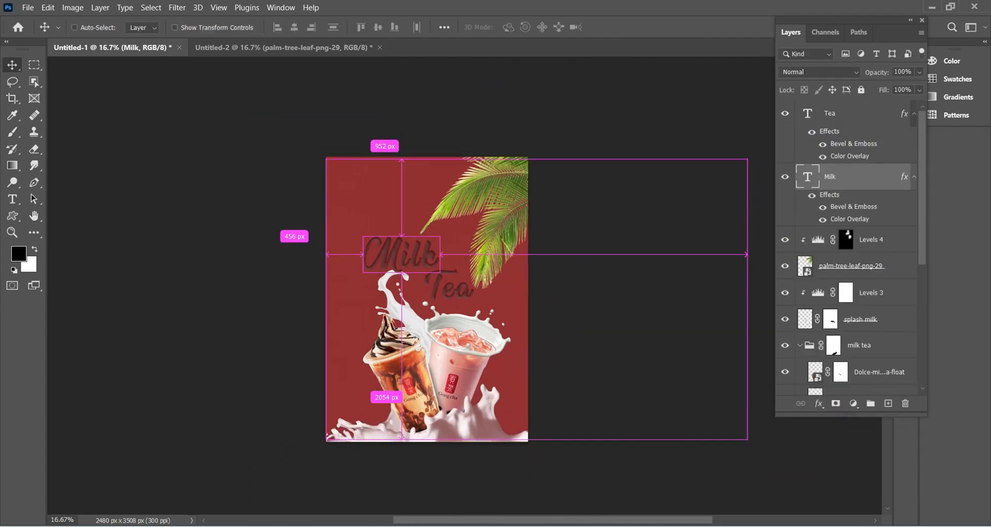
# Add an Outer Glow to the Milk text in red cc3333 with a size of 27 px and apply the style
pyautogui.scroll(3, 424, 309)
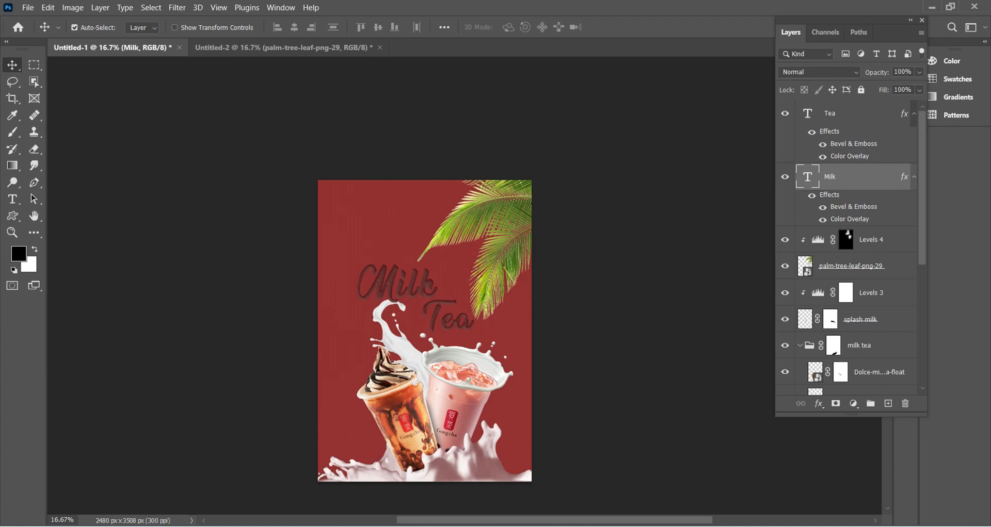
pyautogui.scroll(1, 424, 340)
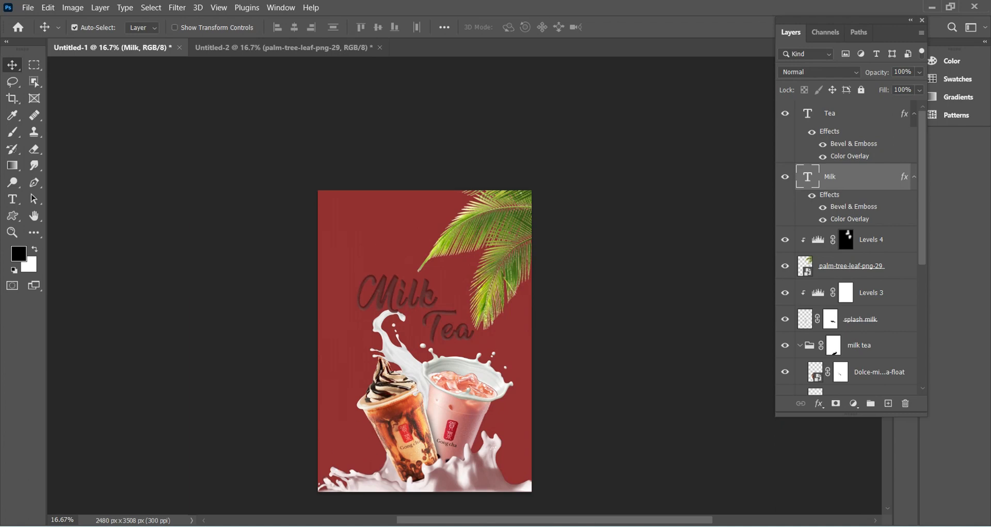
pyautogui.doubleClick(864, 177)
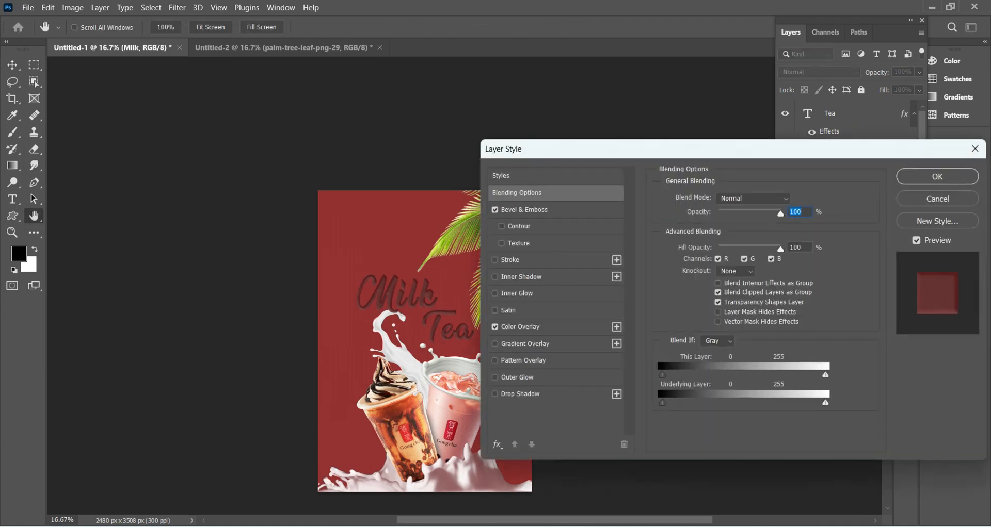
pyautogui.click(517, 378)
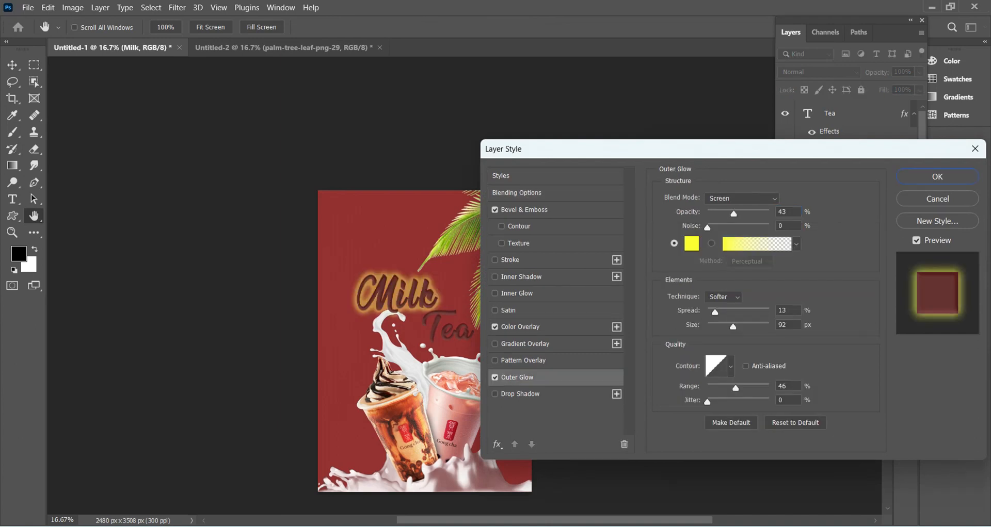
pyautogui.click(692, 244)
pyautogui.click(392, 438)
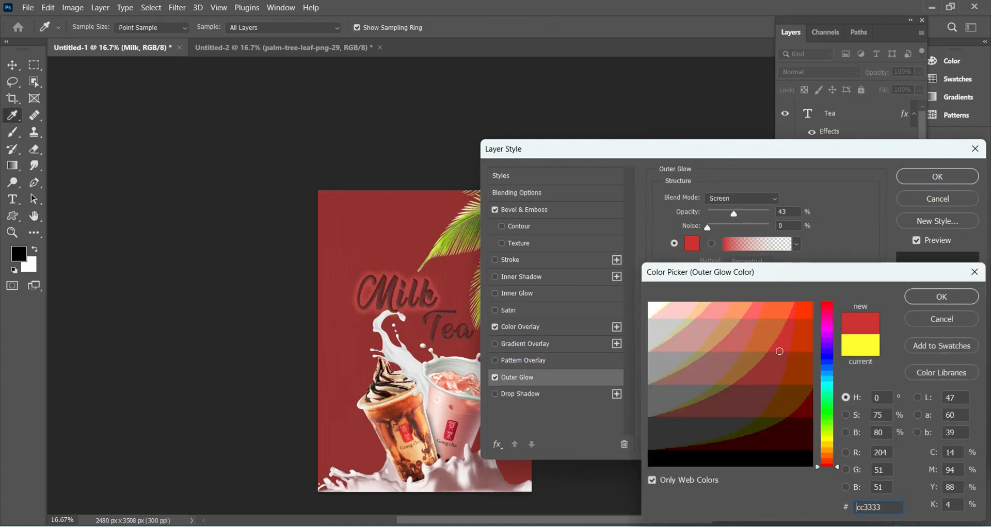
pyautogui.press('Return')
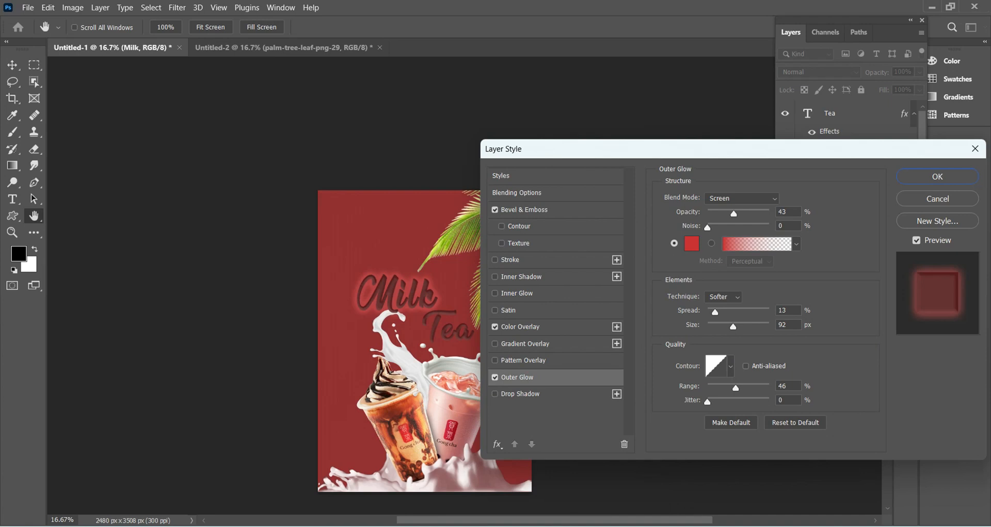
pyautogui.moveTo(733, 327); pyautogui.dragTo(717, 327)
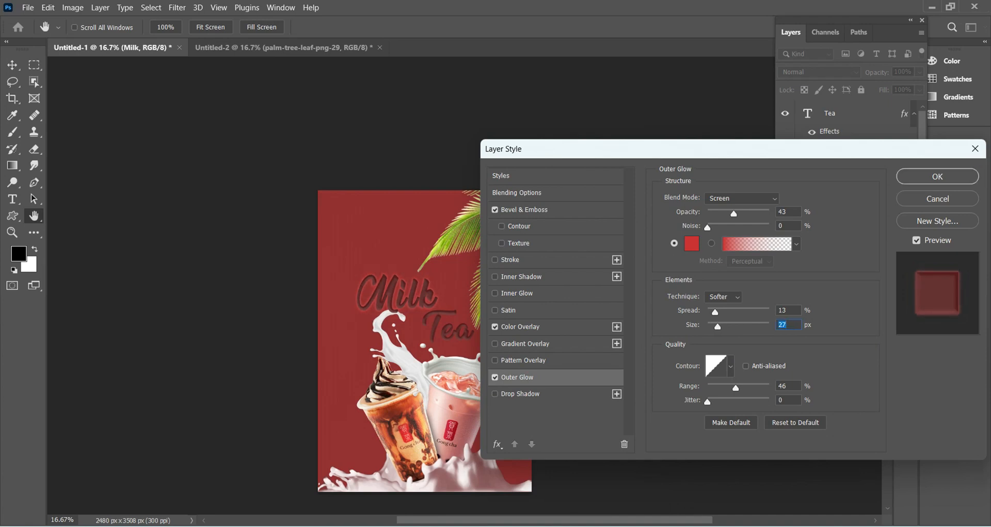
pyautogui.click(937, 176)
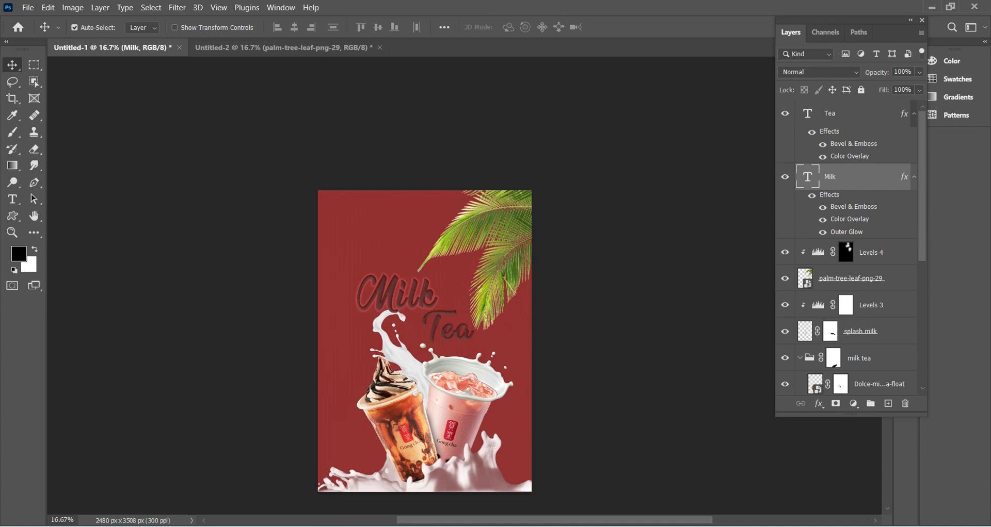
# Copy the Milk layer's Outer Glow effect onto the Tea text layer
pyautogui.moveTo(846, 233); pyautogui.dragTo(846, 155)
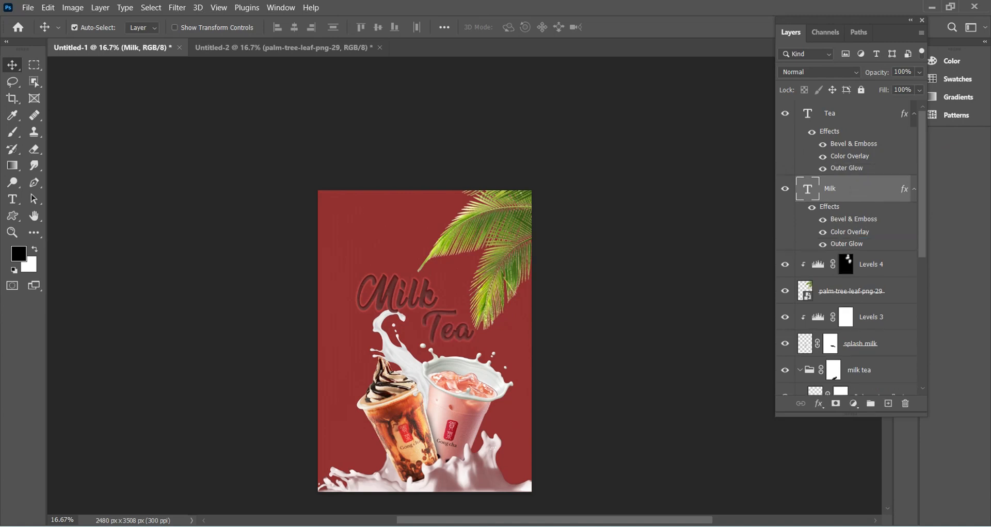
pyautogui.scroll(1, 425, 330)
pyautogui.scroll(-4, 425, 330)
pyautogui.scroll(-2, 424, 331)
pyautogui.scroll(3, 425, 331)
pyautogui.scroll(-1, 425, 330)
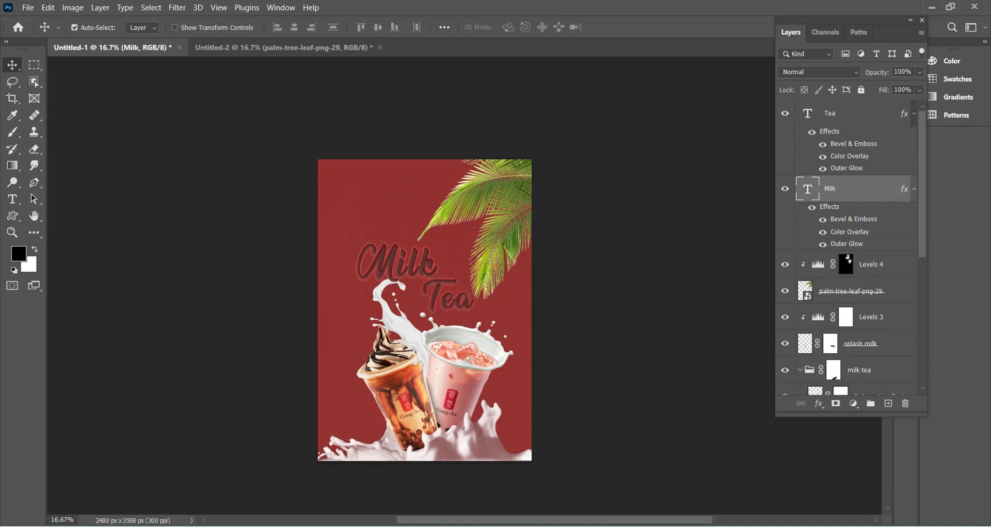
# Draw a white Thought 2 custom shape about 425 by 511 px on the red background beside the chocolate cup
pyautogui.scroll(2, 425, 330)
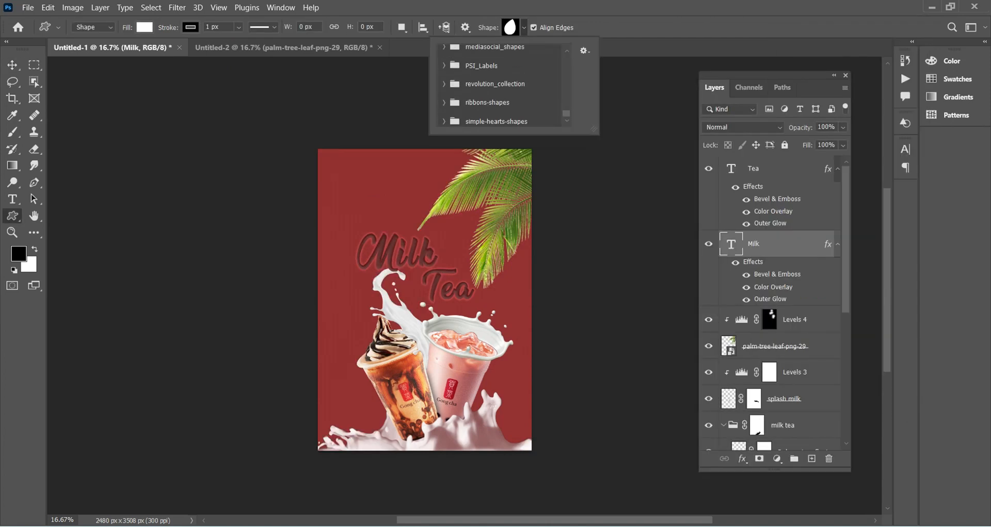
pyautogui.scroll(-5, 500, 85)
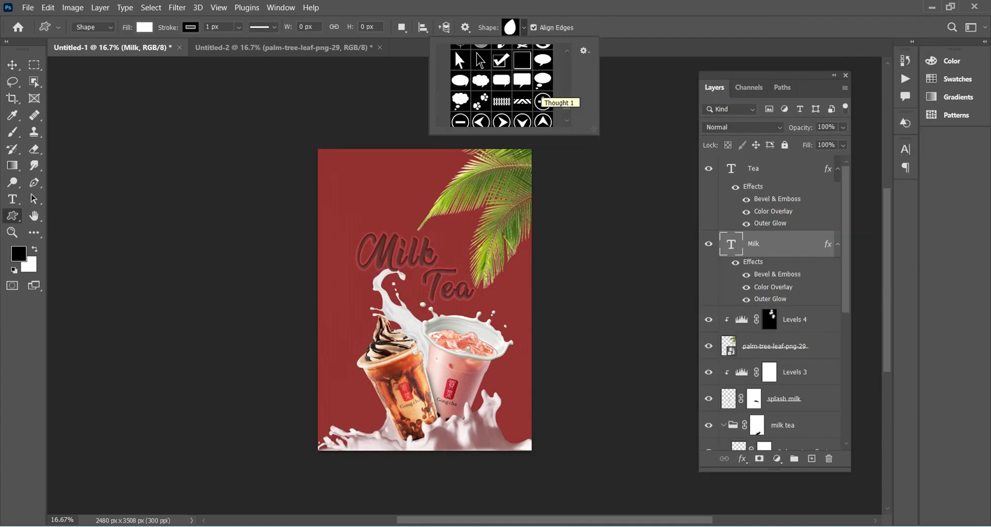
pyautogui.scroll(1, 501, 85)
pyautogui.click(460, 111)
pyautogui.press('Escape')
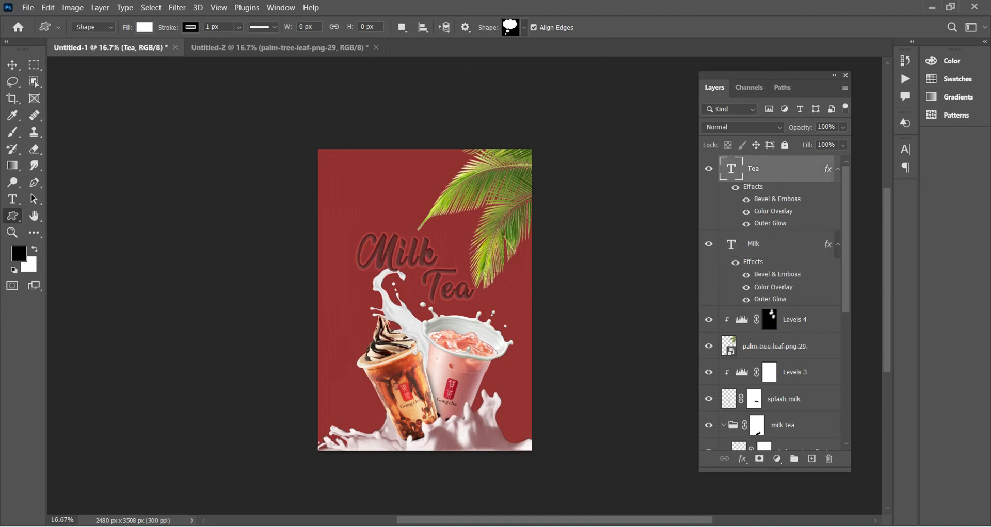
pyautogui.moveTo(332, 380); pyautogui.dragTo(370, 348)
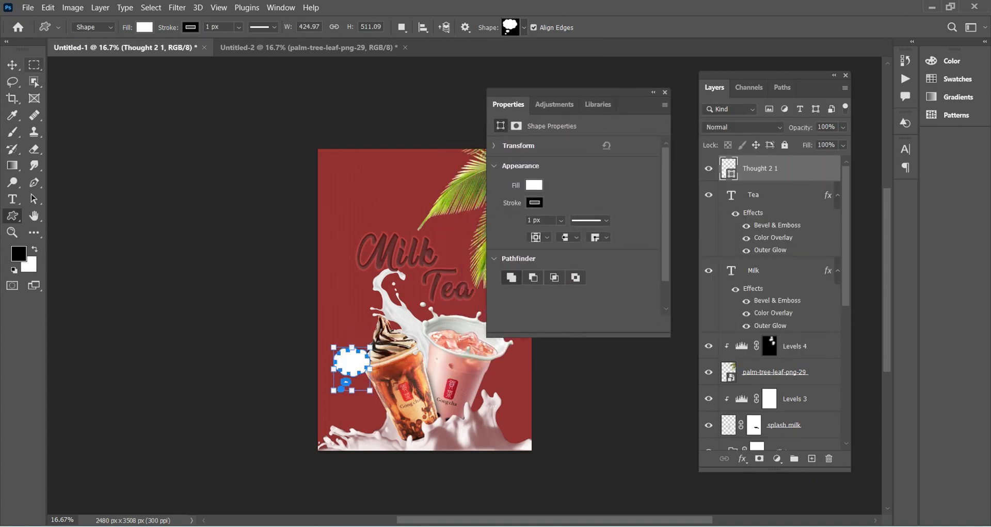
# Flip the thought bubble horizontally and position it on the red background just left of the chocolate cup
pyautogui.press('v')
pyautogui.moveTo(351, 364); pyautogui.dragTo(430, 262)
pyautogui.hotkey('ctrl', 't')
pyautogui.rightClick(345, 374)
pyautogui.click(381, 356)
pyautogui.press('Return')
pyautogui.hotkey('ctrl', '+')
pyautogui.hotkey('ctrl', '+')
pyautogui.moveTo(325, 355); pyautogui.dragTo(320, 358)
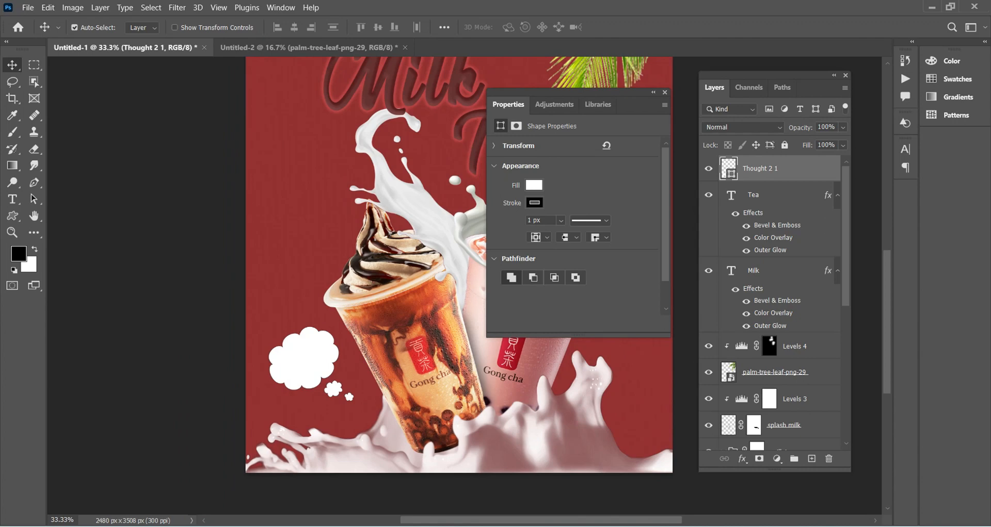
pyautogui.click(664, 93)
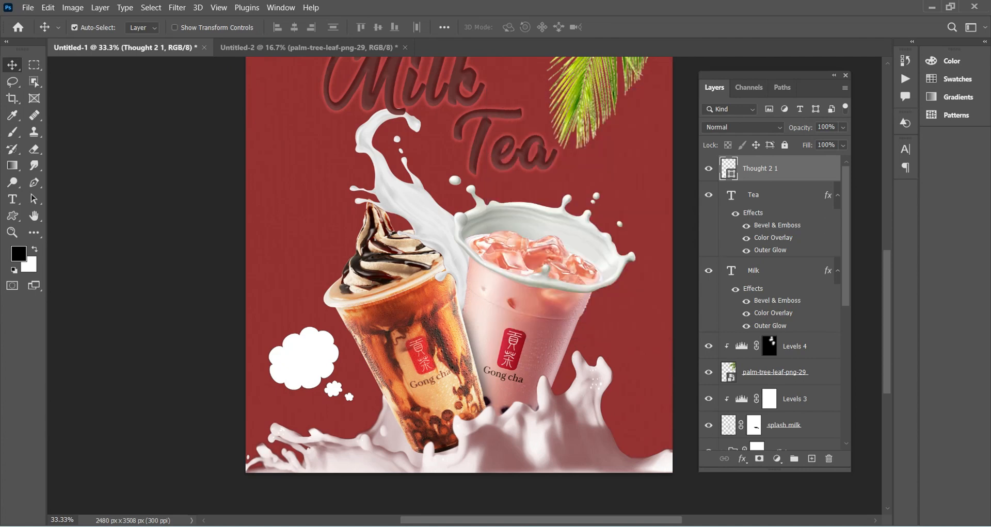
# Add white text reading 50% in Tenar Black at 50 pt above the thought bubble
pyautogui.press('t')
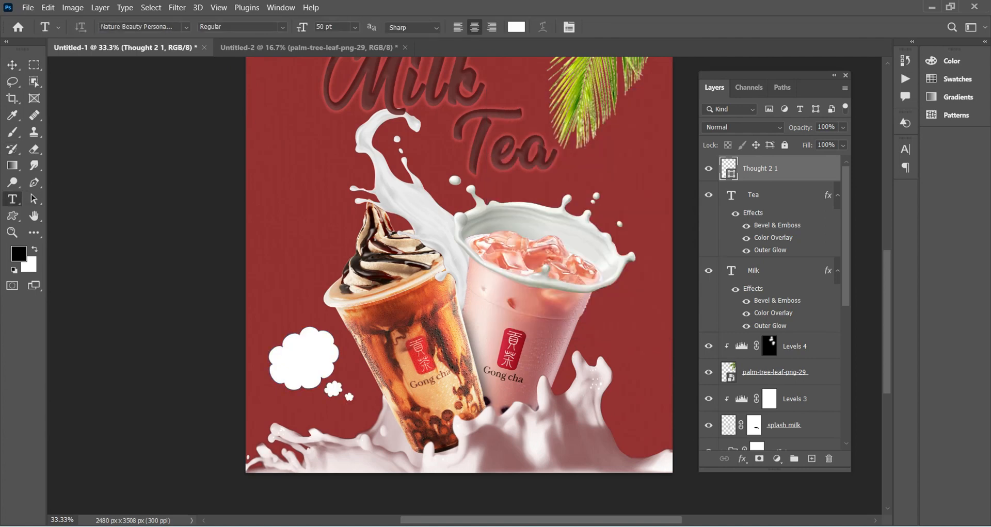
pyautogui.click(270, 243)
pyautogui.click(185, 27)
pyautogui.press('Down')
pyautogui.press('Return')
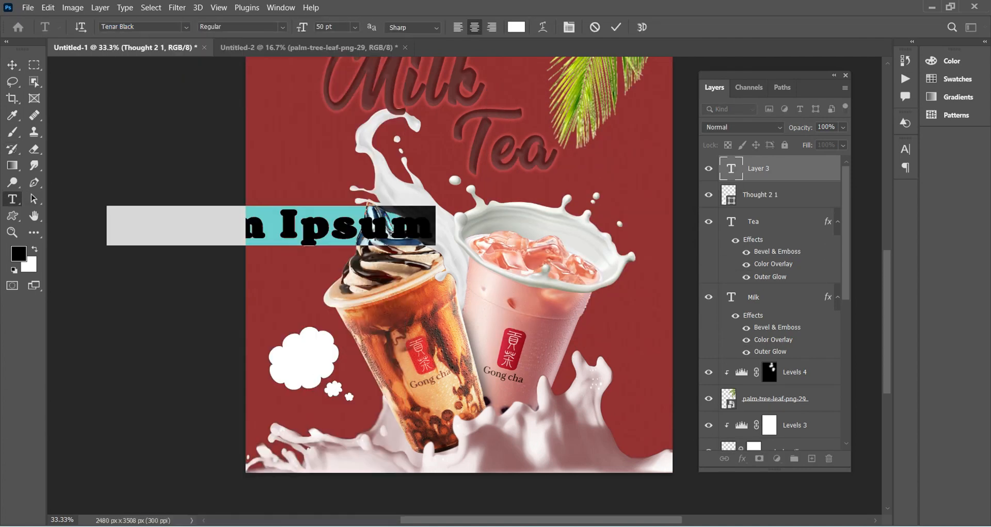
pyautogui.write('50%')
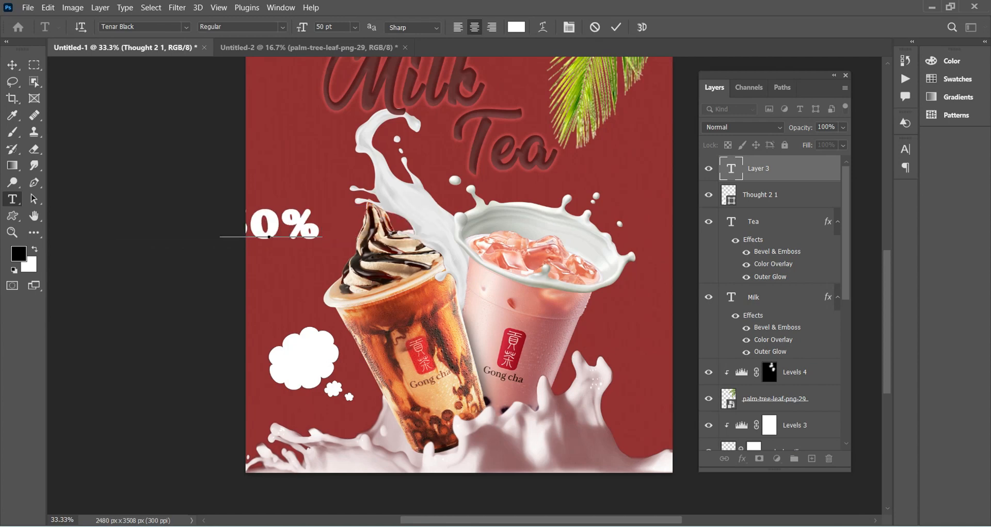
# Commit the 50% text and move it fully onto the poster, beside the chocolate cup's whipped cream
pyautogui.click(12, 65)
pyautogui.moveTo(294, 225); pyautogui.dragTo(316, 250)
pyautogui.doubleClick(316, 250)
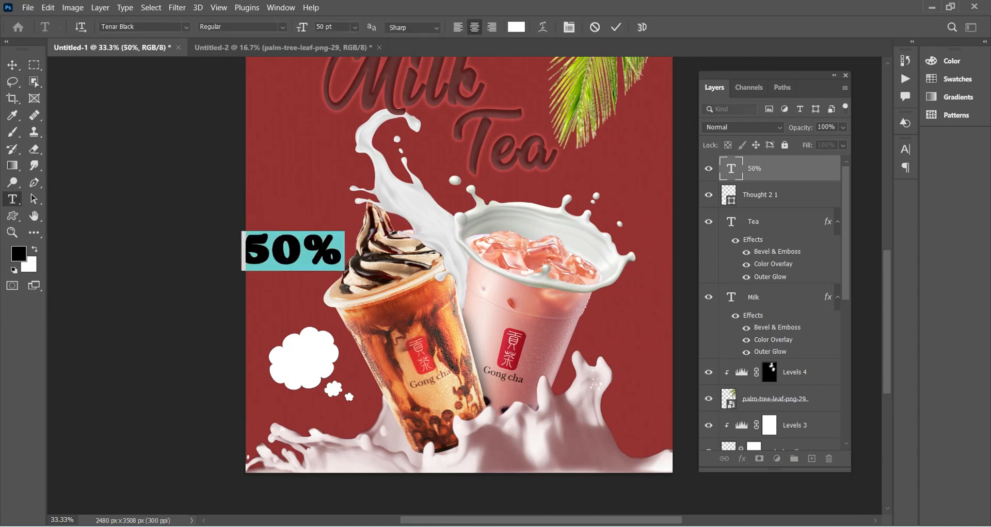
pyautogui.hotkey('ctrl', 'Return')
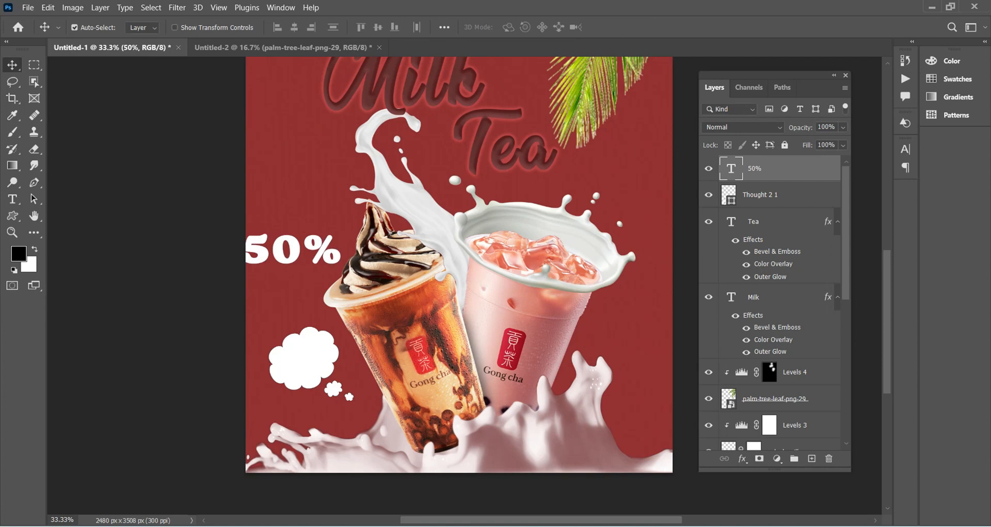
pyautogui.moveTo(309, 250); pyautogui.dragTo(318, 251)
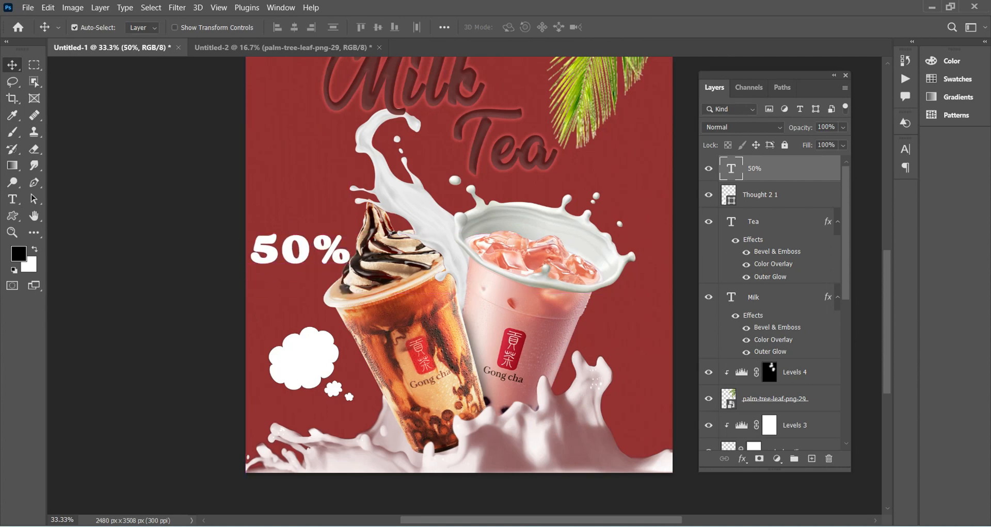
pyautogui.click(742, 458)
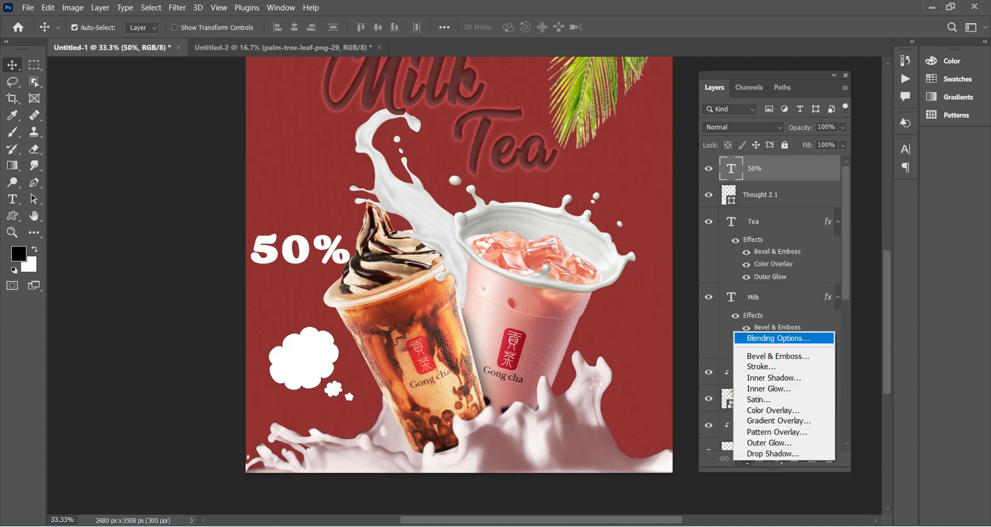
pyautogui.click(777, 339)
pyautogui.moveTo(615, 150); pyautogui.dragTo(647, 188)
pyautogui.click(542, 360)
pyautogui.click(814, 232)
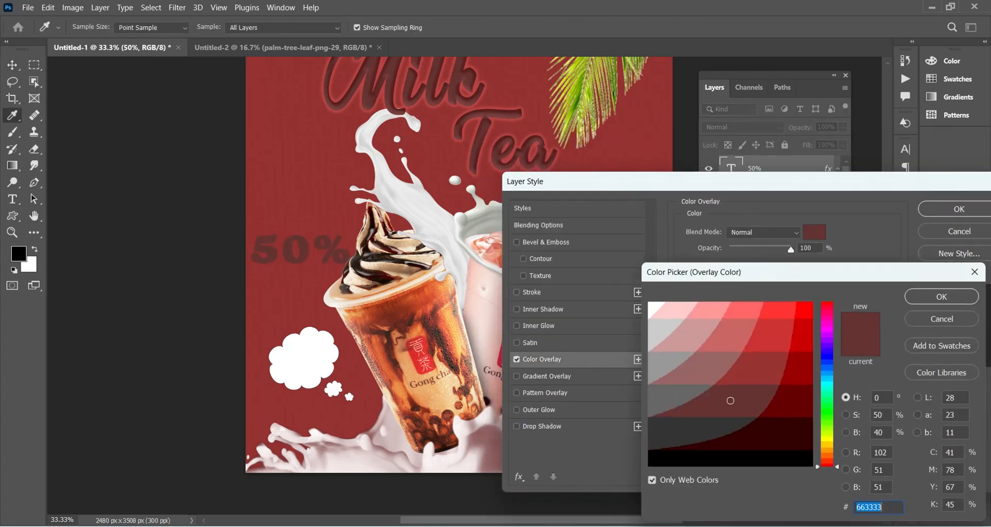
pyautogui.click(673, 310)
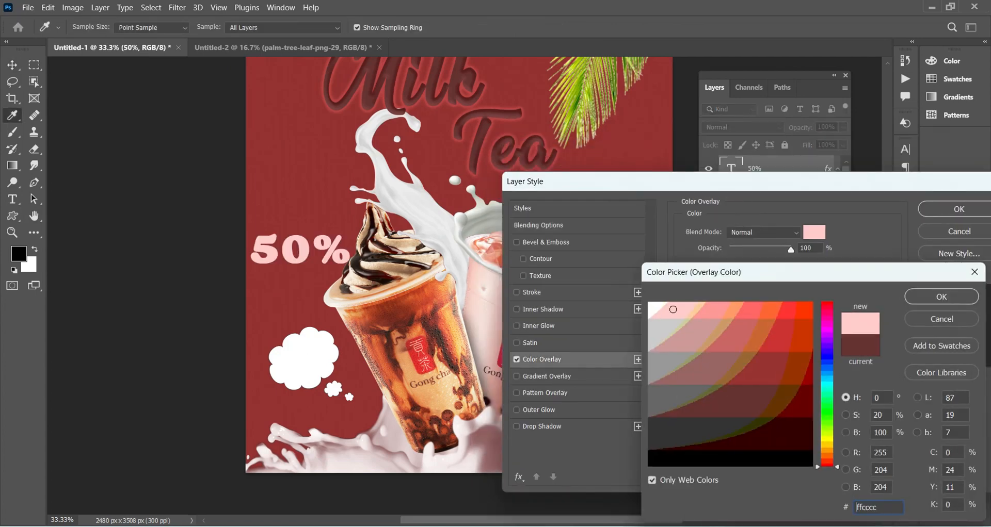
pyautogui.click(941, 319)
pyautogui.click(814, 233)
pyautogui.click(527, 127)
pyautogui.click(527, 135)
pyautogui.click(534, 155)
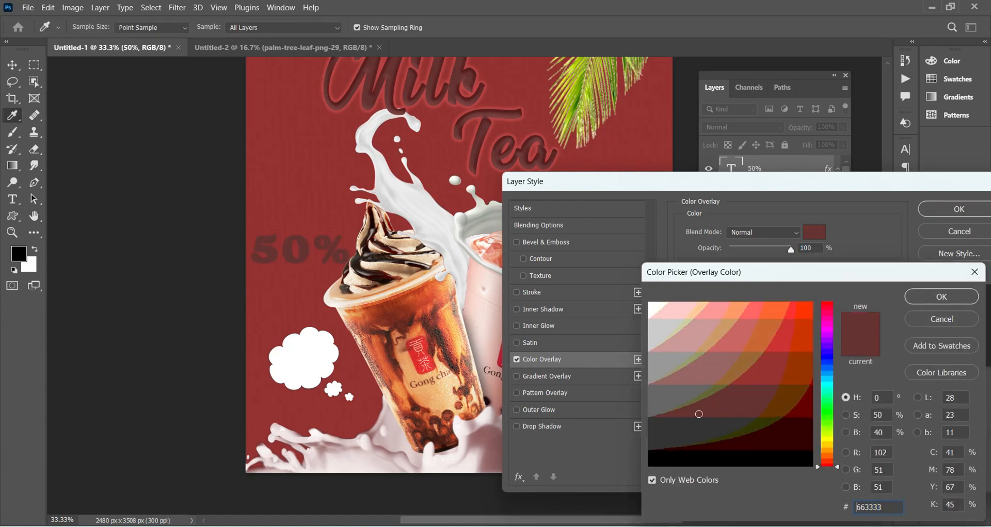
pyautogui.click(793, 311)
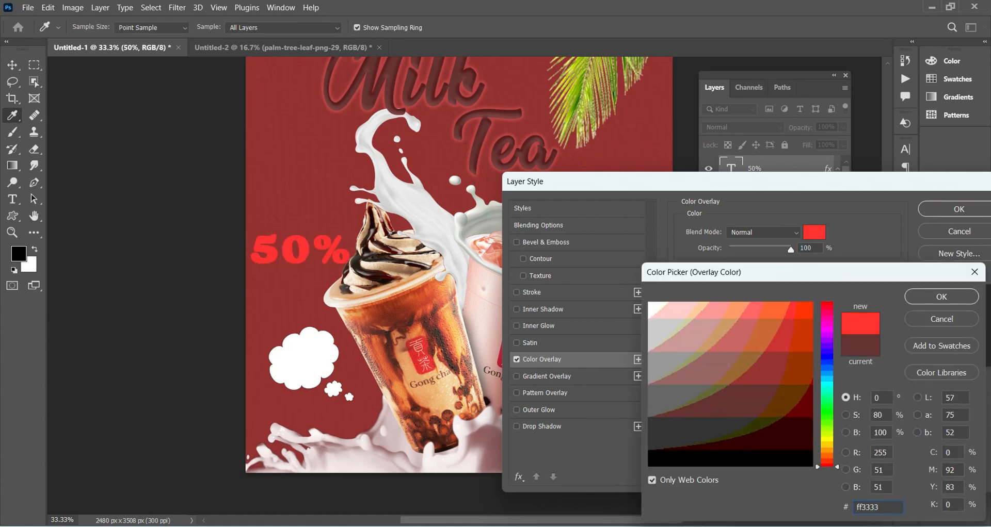
pyautogui.click(798, 342)
pyautogui.click(809, 381)
pyautogui.click(797, 314)
pyautogui.click(792, 336)
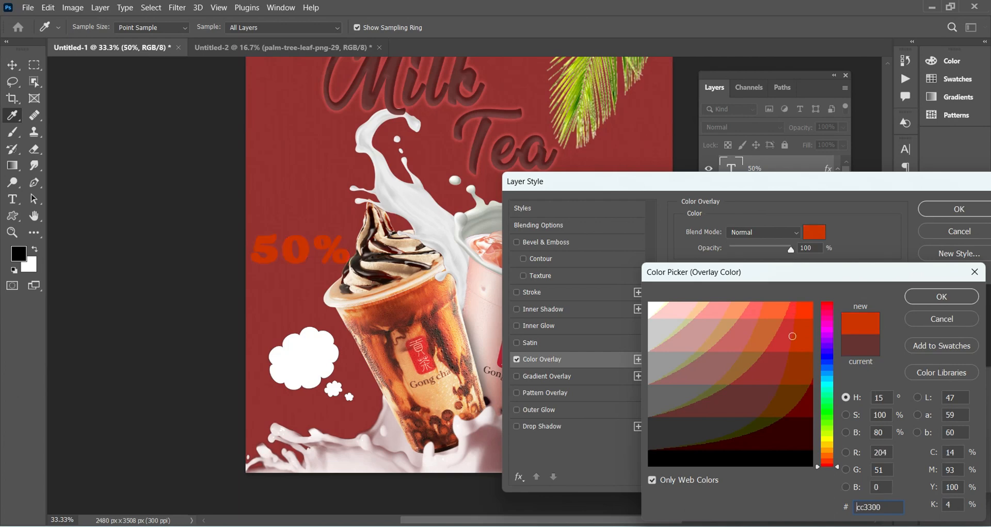
pyautogui.press('Escape')
pyautogui.press('Escape')
# Add a Color Overlay in dark red to the 50% text
pyautogui.click(777, 458)
pyautogui.click(742, 459)
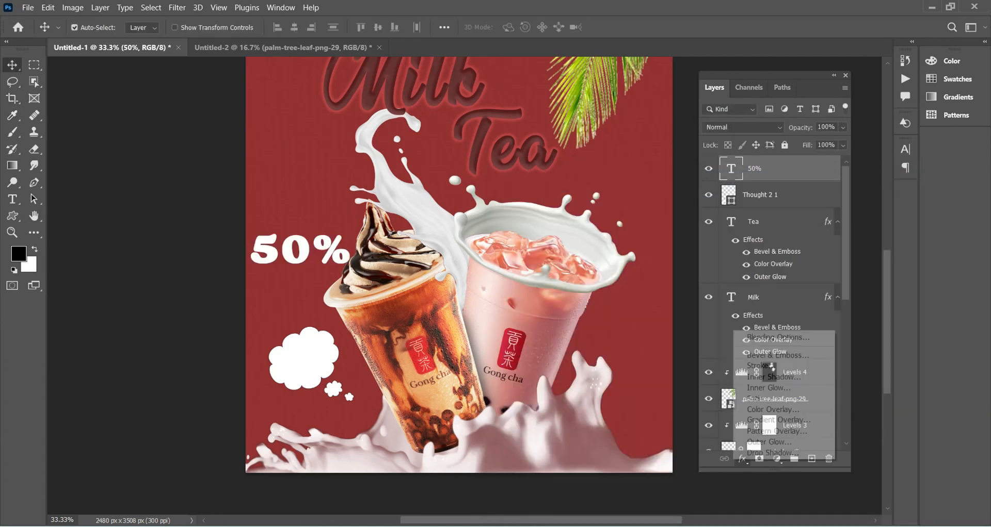
pyautogui.click(770, 338)
pyautogui.click(520, 360)
pyautogui.click(792, 233)
pyautogui.moveTo(797, 400); pyautogui.dragTo(801, 366)
pyautogui.click(941, 297)
# Add a Satin effect in pale pink ffcccc to the 50% text with 78% opacity, 130 px distance and 142 px size
pyautogui.click(507, 343)
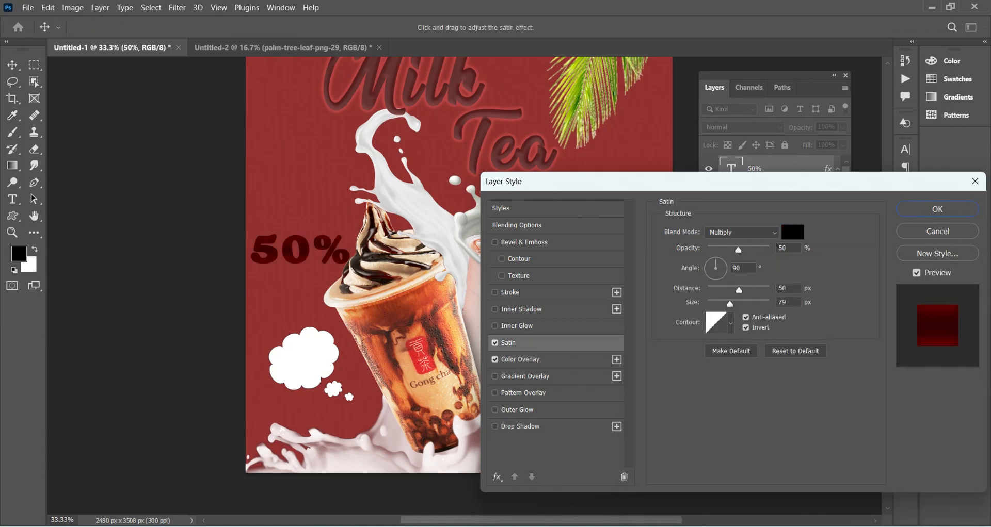
pyautogui.click(792, 233)
pyautogui.click(806, 308)
pyautogui.click(778, 312)
pyautogui.press('Escape')
pyautogui.click(792, 232)
pyautogui.click(673, 308)
pyautogui.click(941, 297)
pyautogui.moveTo(738, 250); pyautogui.dragTo(755, 250)
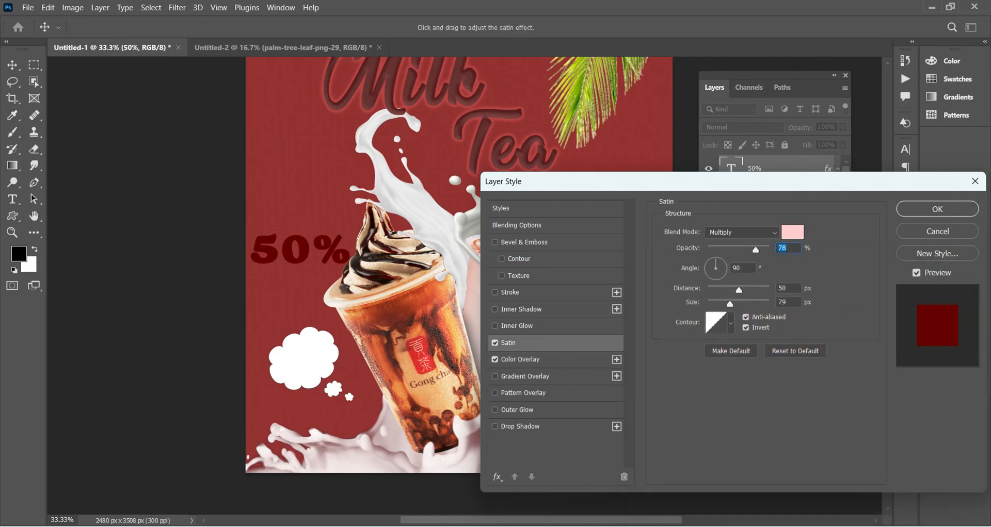
pyautogui.moveTo(729, 290); pyautogui.dragTo(751, 290)
pyautogui.moveTo(730, 303); pyautogui.dragTo(744, 303)
# Change the 50% text's Satin color to orange-red cc3300 and its blend mode to Screen
pyautogui.click(792, 232)
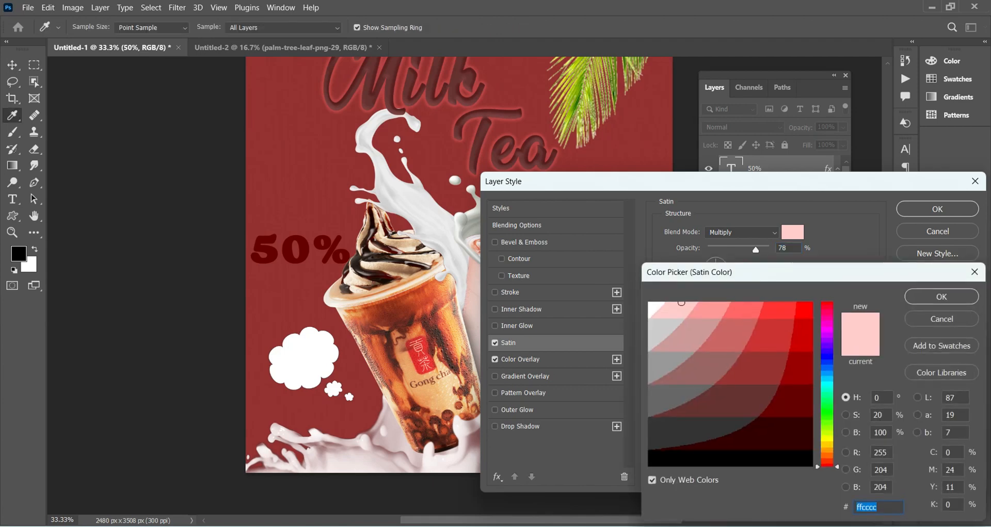
pyautogui.click(800, 369)
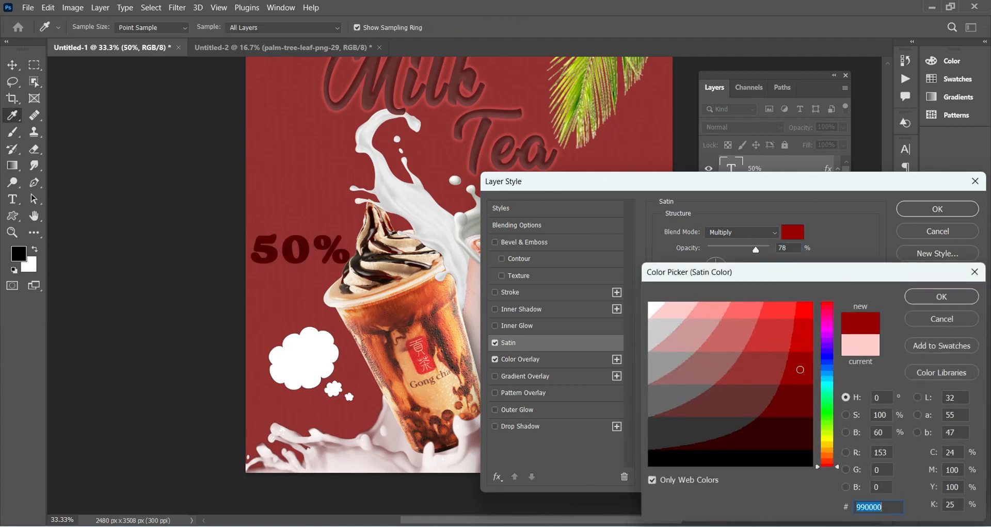
pyautogui.moveTo(799, 370); pyautogui.dragTo(762, 312)
pyautogui.click(799, 338)
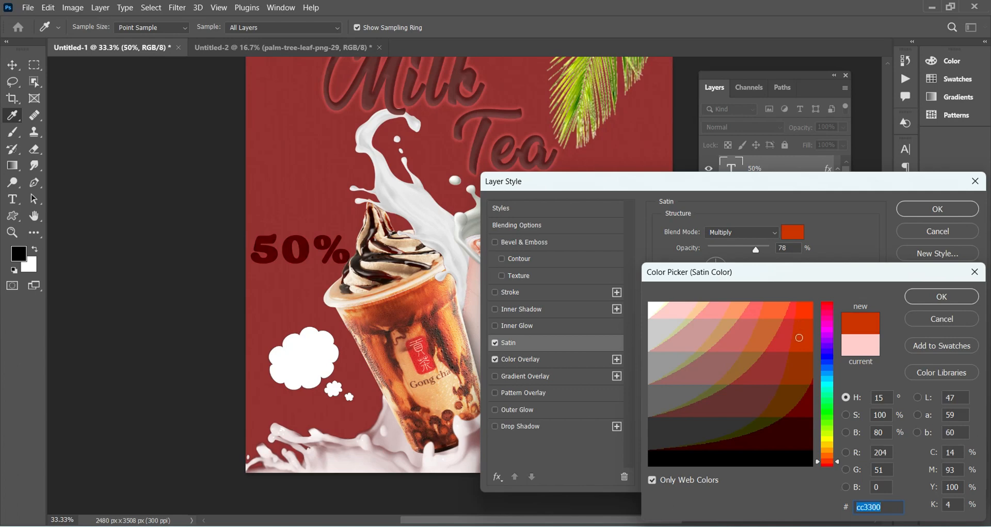
pyautogui.click(941, 296)
pyautogui.click(741, 232)
pyautogui.click(727, 305)
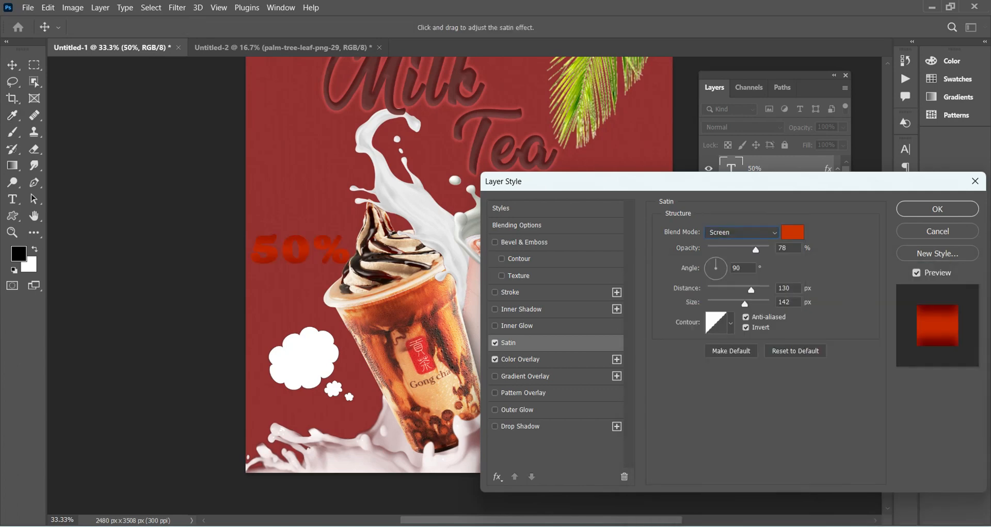
# Reduce the 50% text's Satin distance to 36 px and size to 90 px, and apply the layer style
pyautogui.moveTo(745, 304); pyautogui.dragTo(742, 290)
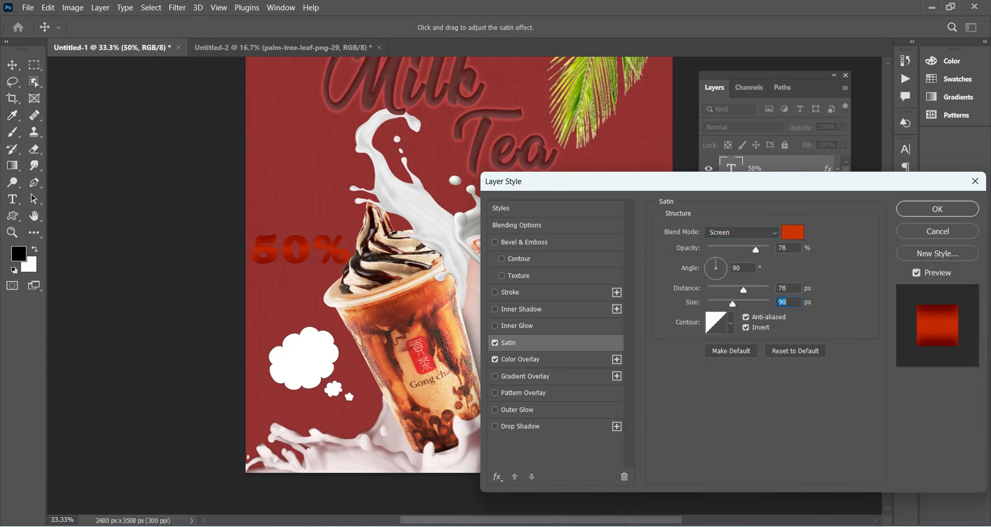
pyautogui.moveTo(716, 261)
pyautogui.mouseDown()
pyautogui.moveTo(724, 269)
pyautogui.moveTo(716, 278)
pyautogui.moveTo(725, 268)
pyautogui.moveTo(717, 259)
pyautogui.mouseUp()
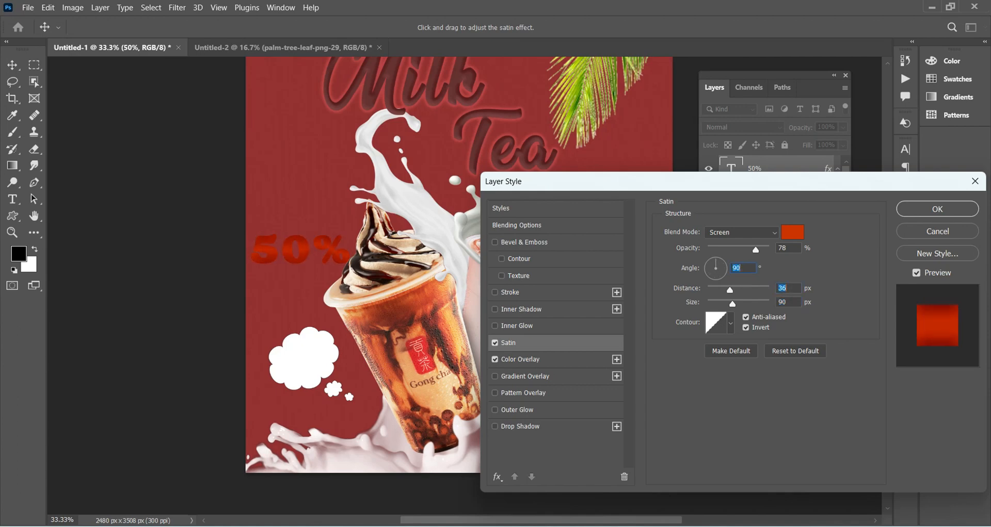
pyautogui.click(937, 209)
# Shrink the 50% text and place it inside the white thought bubble
pyautogui.hotkey('ctrl', 't')
pyautogui.moveTo(353, 231); pyautogui.dragTo(327, 241)
pyautogui.moveTo(292, 256); pyautogui.dragTo(324, 350)
# Duplicate the 50% text just below itself, change the copy's wording to "off" and align it under the start of 50%
pyautogui.moveTo(302, 358)
pyautogui.mouseDown()
pyautogui.moveTo(321, 351)
pyautogui.moveTo(312, 349)
pyautogui.moveTo(314, 373)
pyautogui.mouseUp()
pyautogui.press('Return')
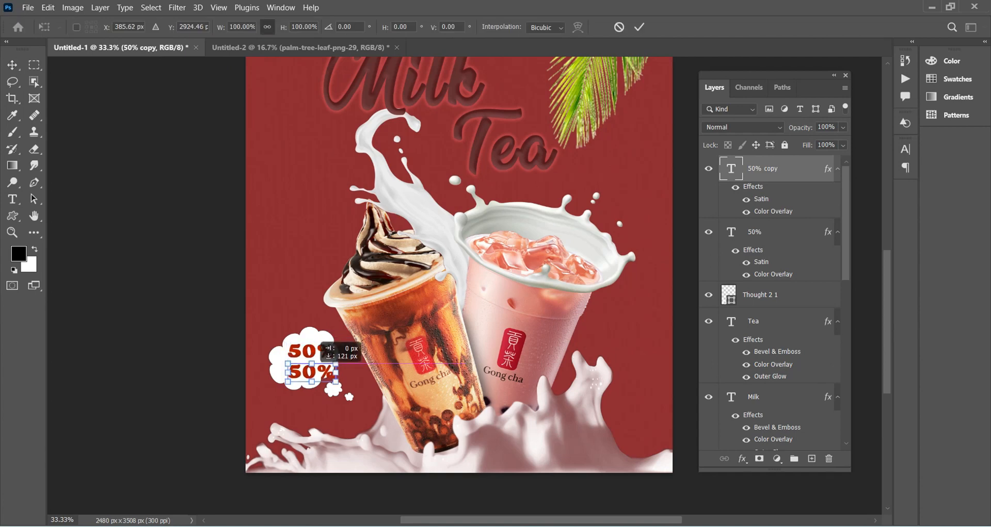
pyautogui.doubleClick(310, 373)
pyautogui.write('off')
pyautogui.hotkey('ctrl', 'Return')
pyautogui.scroll(2, 332, 344)
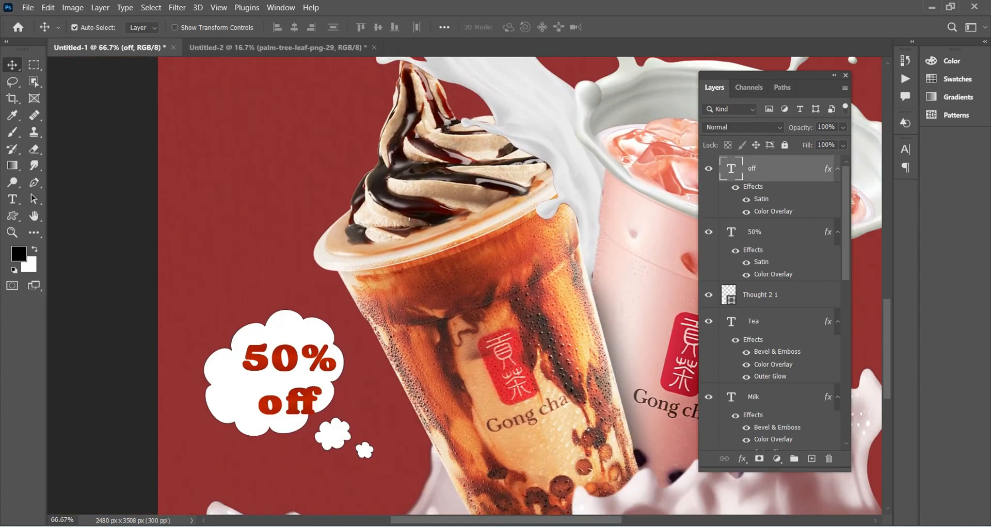
pyautogui.moveTo(280, 402); pyautogui.dragTo(264, 398)
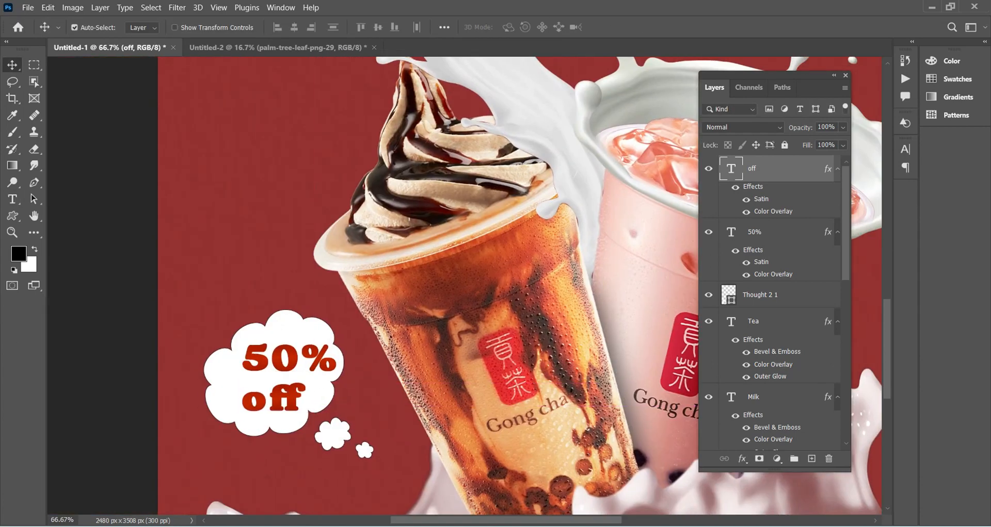
# Set the tracking of the "off" text to -80
pyautogui.click(280, 7)
pyautogui.click(330, 150)
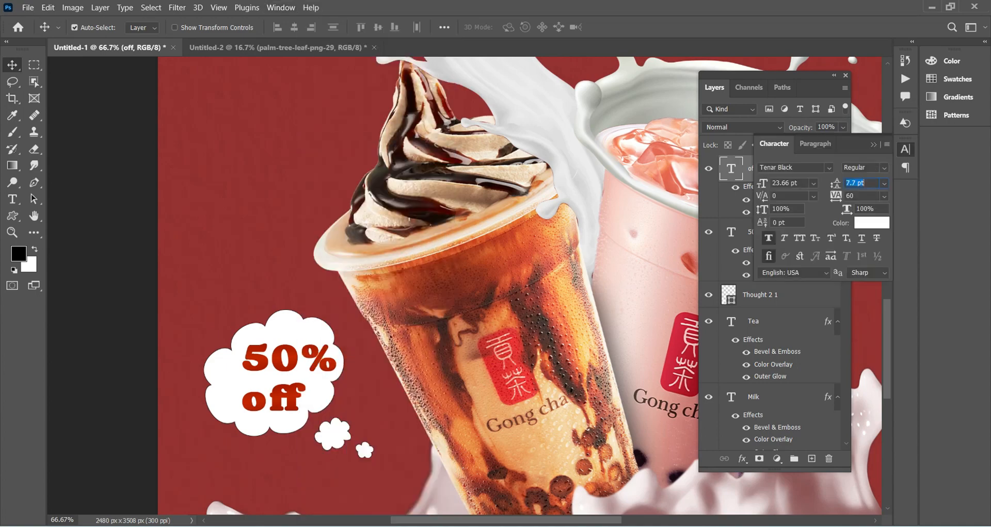
pyautogui.moveTo(839, 196); pyautogui.dragTo(836, 196)
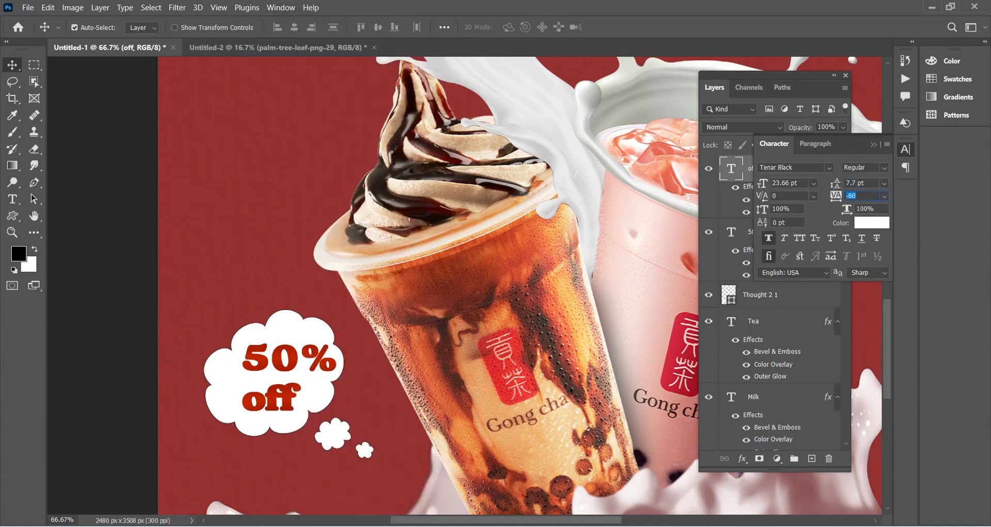
pyautogui.click(873, 145)
pyautogui.hotkey('ctrl', '0')
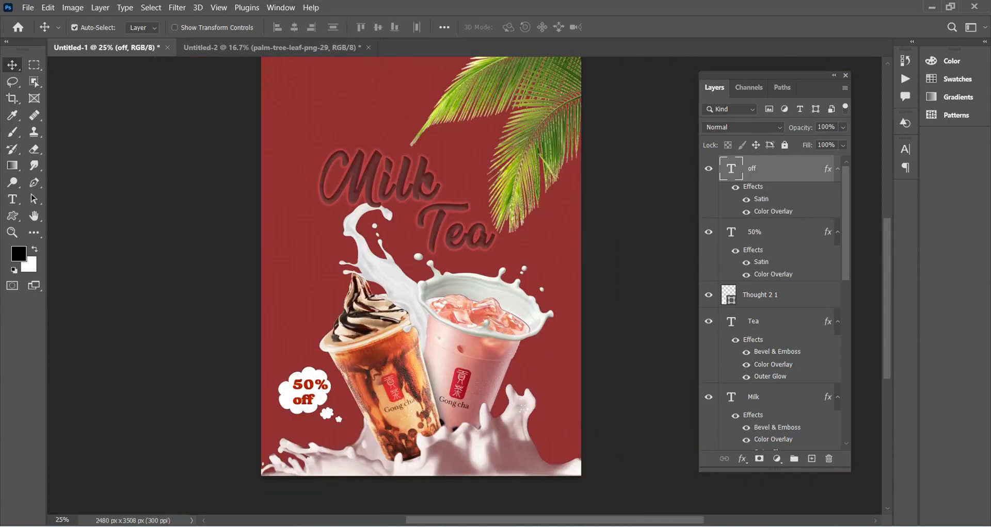
# Reposition the 50% and "off" lines so they sit centered on each other inside the thought bubble
pyautogui.scroll(1, 421, 281)
pyautogui.scroll(-1, 421, 281)
pyautogui.scroll(3, 420, 281)
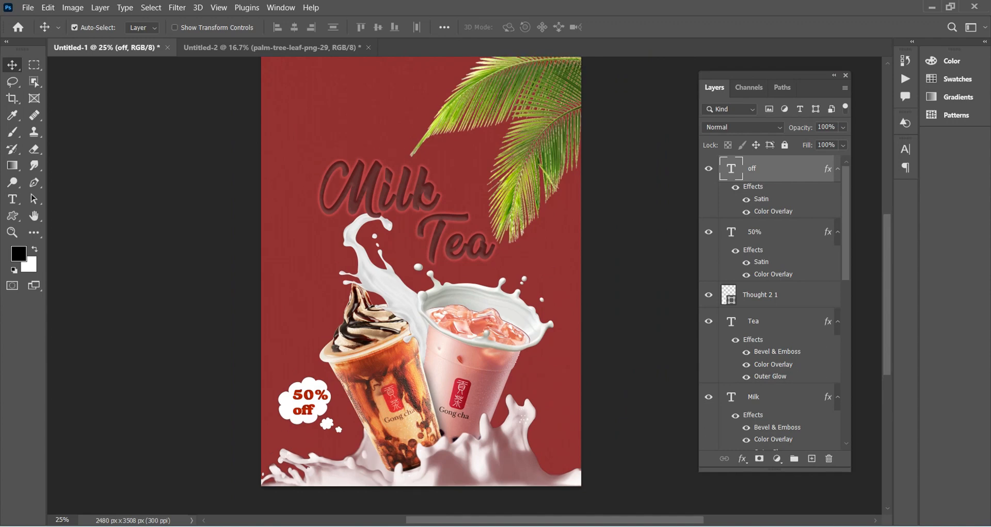
pyautogui.scroll(3, 316, 423)
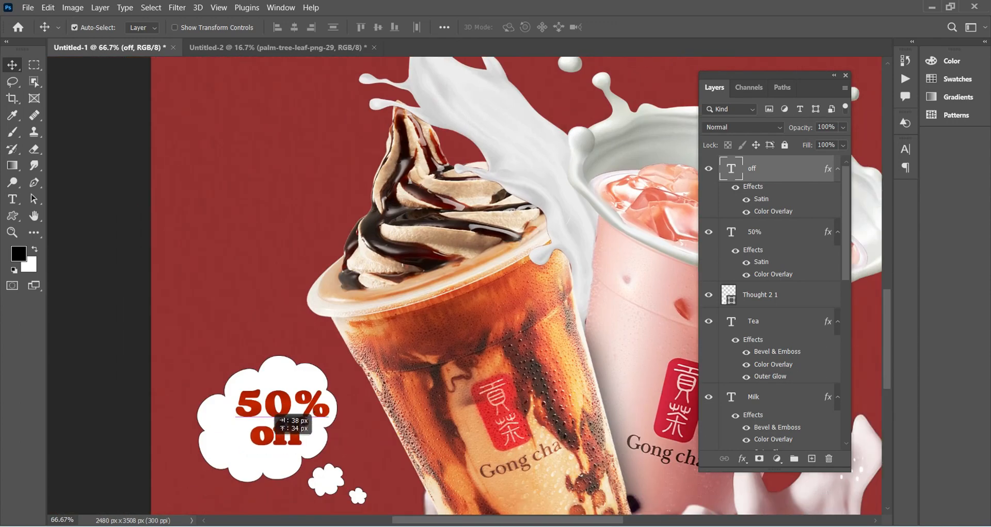
pyautogui.moveTo(269, 443); pyautogui.dragTo(271, 441)
pyautogui.moveTo(276, 405); pyautogui.dragTo(262, 409)
pyautogui.moveTo(277, 441); pyautogui.dragTo(268, 442)
pyautogui.moveTo(272, 409)
pyautogui.mouseDown()
pyautogui.moveTo(279, 417)
pyautogui.moveTo(281, 408)
pyautogui.mouseUp()
pyautogui.moveTo(274, 443); pyautogui.dragTo(272, 439)
pyautogui.hotkey('ctrl', '-')
pyautogui.hotkey('ctrl', '-')
pyautogui.hotkey('ctrl', '-')
pyautogui.scroll(7, 454, 309)
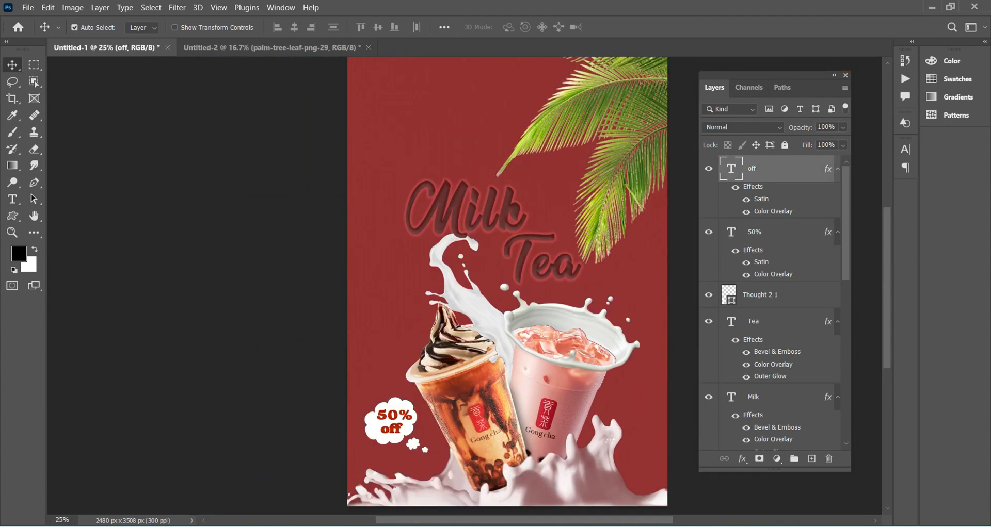
pyautogui.moveTo(454, 310); pyautogui.dragTo(373, 221)
# Copy the Pearl Milk Tea layer from the Untitled-2 document into the poster and place the pearls above the Milk title
pyautogui.click(272, 47)
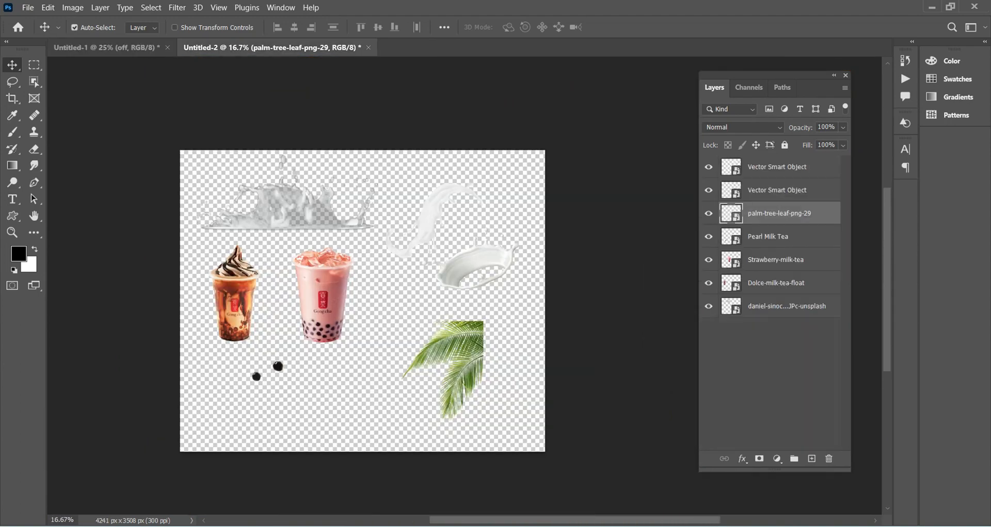
pyautogui.click(278, 366)
pyautogui.hotkey('ctrl', 'c')
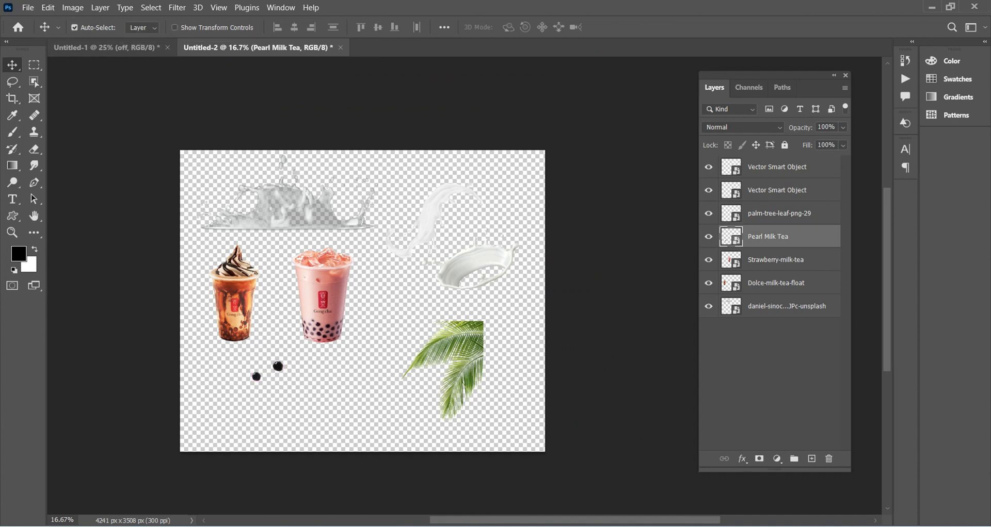
pyautogui.click(106, 48)
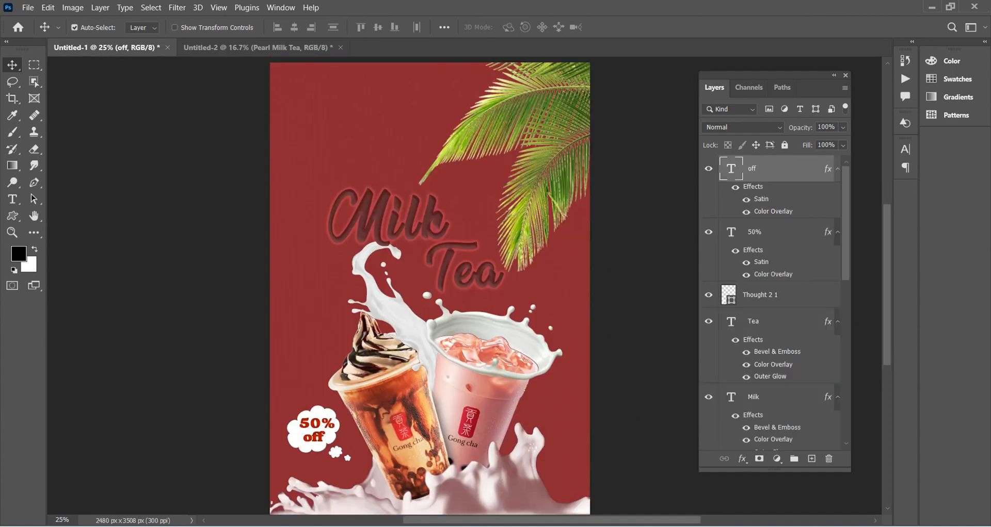
pyautogui.hotkey('ctrl', 'v')
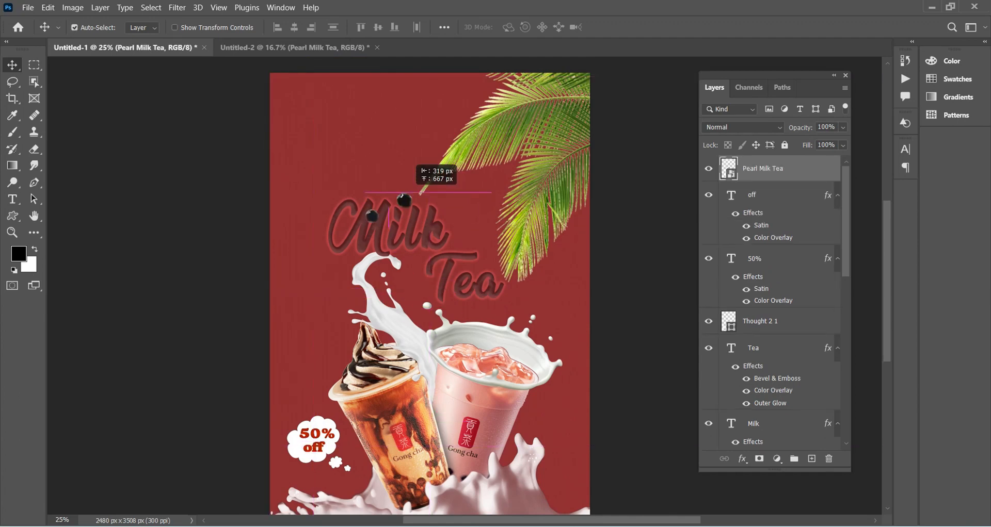
pyautogui.moveTo(404, 201); pyautogui.dragTo(371, 287)
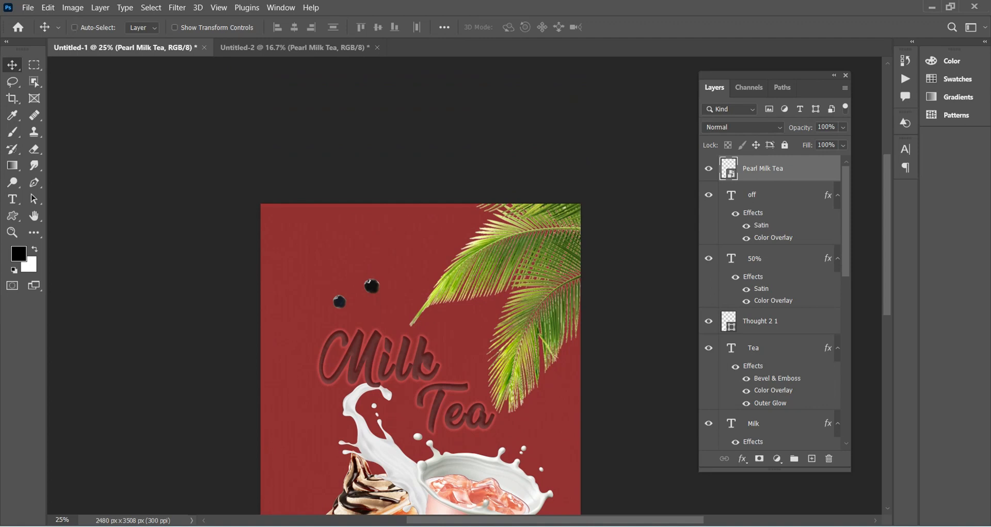
# Duplicate the pearls layer, mask out the small pearl on the original and move its large pearl up toward the palm leaf
pyautogui.hotkey('ctrl', 'j')
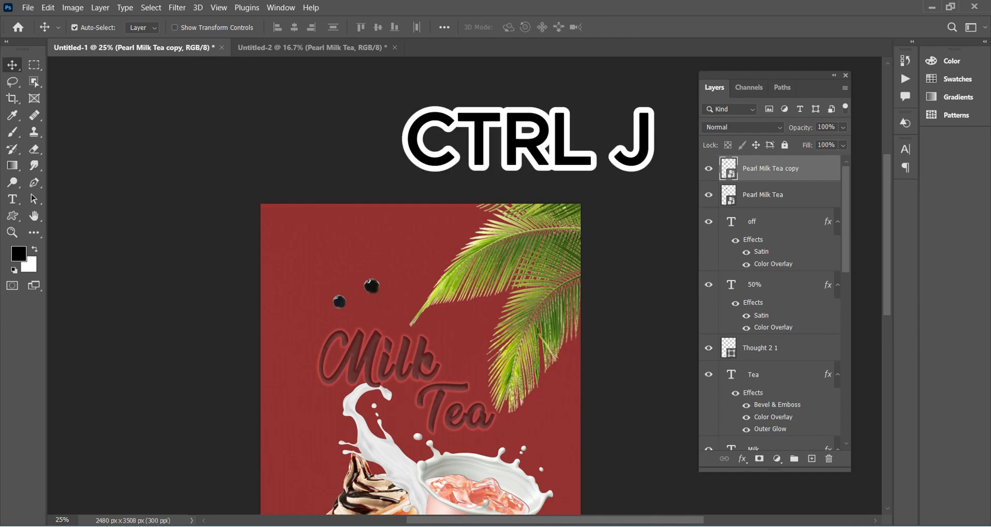
pyautogui.click(779, 195)
pyautogui.click(759, 458)
pyautogui.press('b')
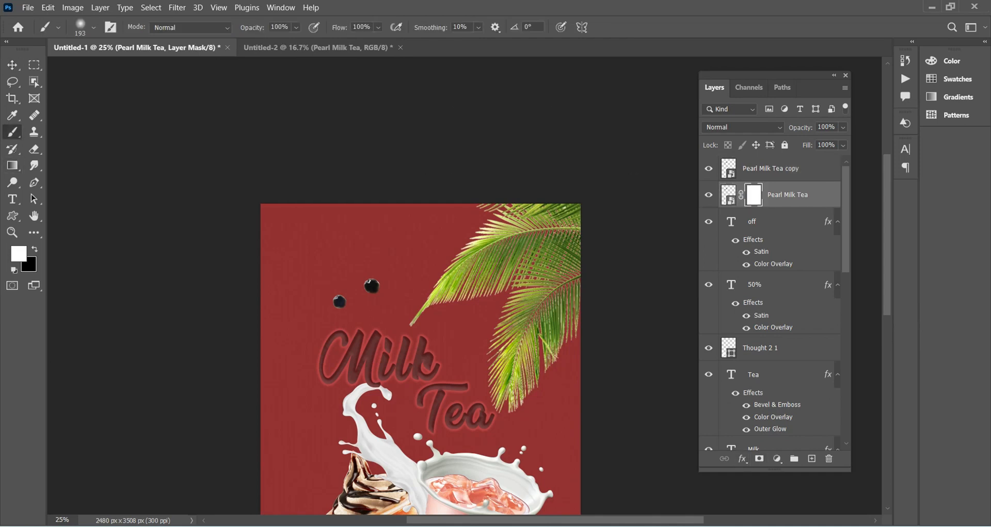
pyautogui.press('x')
pyautogui.click(728, 195)
pyautogui.hotkey('ctrl', 't')
pyautogui.moveTo(372, 286); pyautogui.dragTo(420, 240)
pyautogui.press('v')
pyautogui.press('Return')
# Mask out the large pearl on the Pearl Milk Tea copy layer, keeping only the small pearl
pyautogui.click(784, 169)
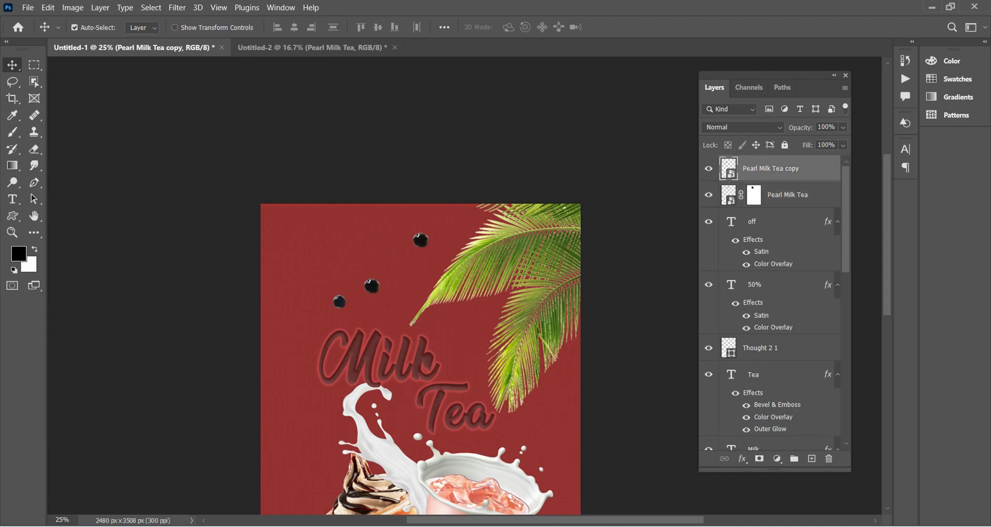
pyautogui.click(759, 459)
pyautogui.press('b')
pyautogui.press('v')
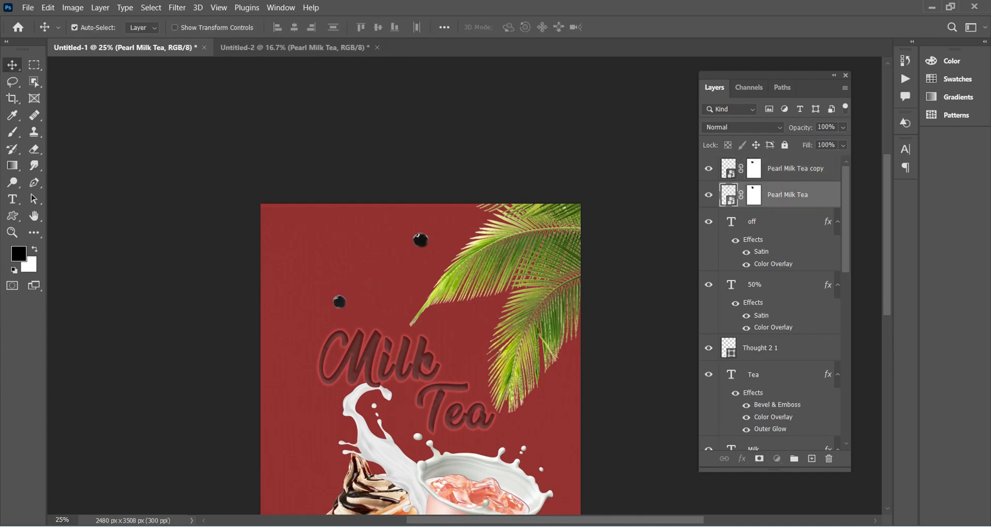
# Convert both masked pearl layers into smart objects with their masks merged in
pyautogui.rightClick(820, 170)
pyautogui.click(774, 294)
pyautogui.rightClick(812, 169)
pyautogui.click(774, 185)
pyautogui.rightClick(815, 195)
pyautogui.click(774, 294)
pyautogui.rightClick(810, 195)
pyautogui.click(856, 184)
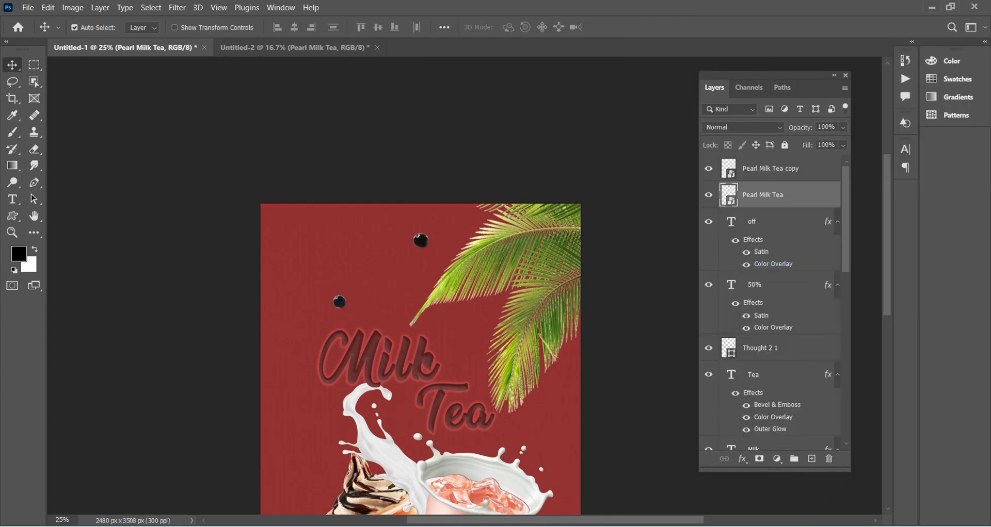
# Enlarge the large pearl to about 202% and place it in the poster's upper-left corner
pyautogui.moveTo(421, 240); pyautogui.dragTo(386, 260)
pyautogui.hotkey('ctrl', '+')
pyautogui.hotkey('ctrl', '+')
pyautogui.hotkey('ctrl', '+')
pyautogui.moveTo(330, 242); pyautogui.dragTo(544, 316)
pyautogui.moveTo(467, 289); pyautogui.dragTo(336, 85)
pyautogui.hotkey('ctrl', 't')
pyautogui.moveTo(299, 146); pyautogui.dragTo(173, 194)
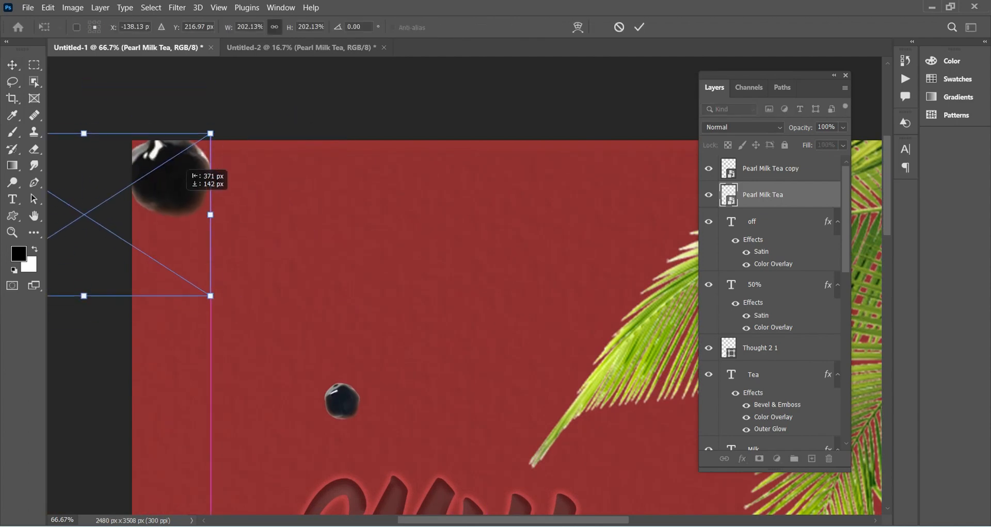
pyautogui.press('Return')
# Enlarge the small pearl to about 378%, rotate it about 13° and place it over the milk splash at the poster's lower right
pyautogui.hotkey('ctrl', '-')
pyautogui.hotkey('ctrl', '-')
pyautogui.hotkey('ctrl', '-')
pyautogui.hotkey('ctrl', '-')
pyautogui.hotkey('ctrl', 't')
pyautogui.moveTo(374, 202); pyautogui.dragTo(611, 391)
pyautogui.moveTo(632, 351); pyautogui.dragTo(640, 370)
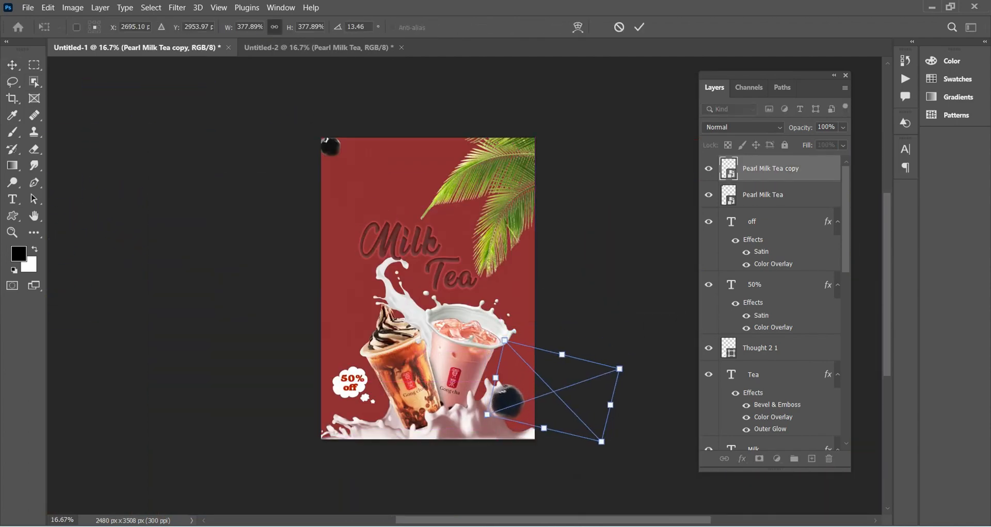
pyautogui.moveTo(573, 388); pyautogui.dragTo(575, 398)
pyautogui.press('Return')
# Rasterize the lower-right pearl layer and fine-tune its size and position
pyautogui.rightClick(823, 169)
pyautogui.click(764, 267)
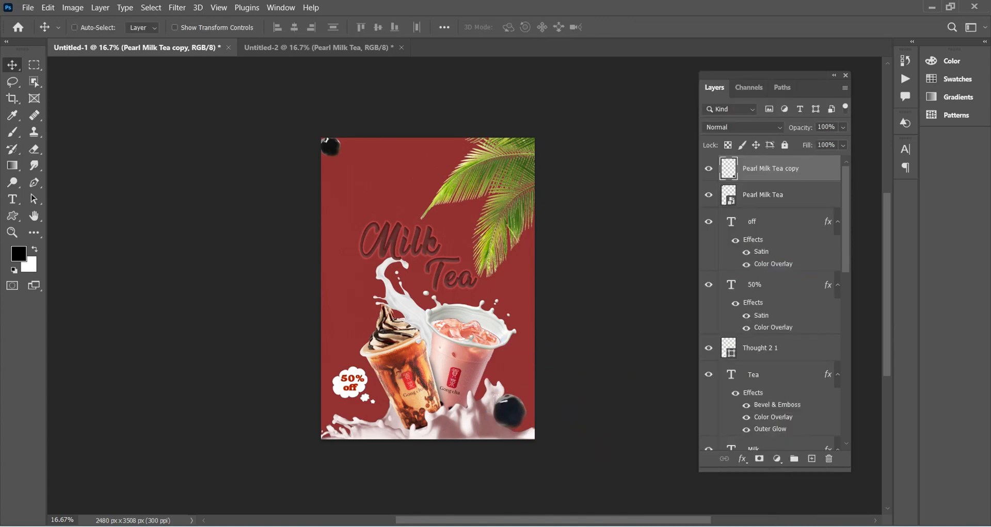
pyautogui.hotkey('ctrl', 't')
pyautogui.moveTo(620, 360); pyautogui.dragTo(620, 359)
pyautogui.moveTo(519, 410); pyautogui.dragTo(519, 410)
pyautogui.press('Return')
# Enlarge the upper-left pearl to about 389% and reposition it partly off the poster's corner
pyautogui.scroll(2, 519, 410)
pyautogui.click(332, 231)
pyautogui.hotkey('ctrl', 't')
pyautogui.moveTo(279, 265); pyautogui.dragTo(223, 299)
pyautogui.moveTo(334, 241); pyautogui.dragTo(347, 232)
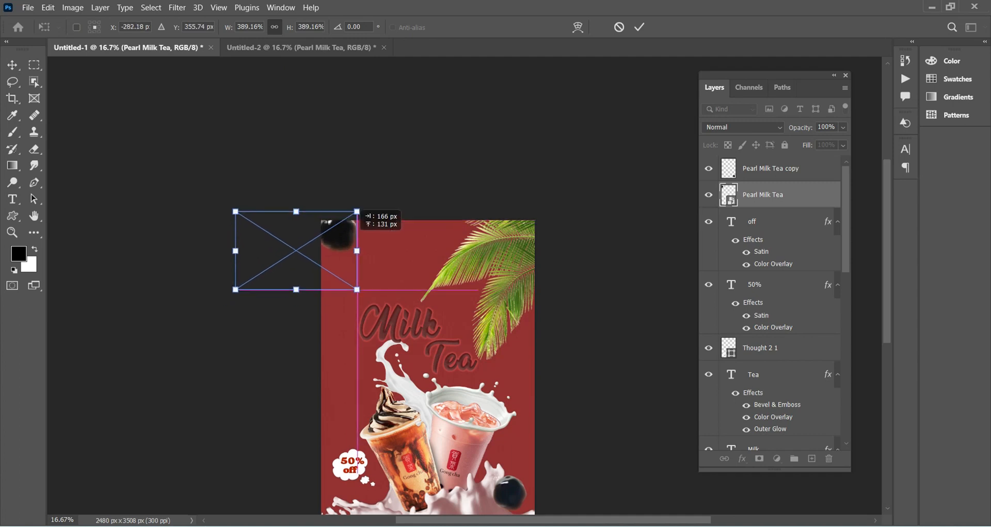
pyautogui.press('Return')
pyautogui.scroll(-2, 346, 232)
pyautogui.scroll(2, 428, 315)
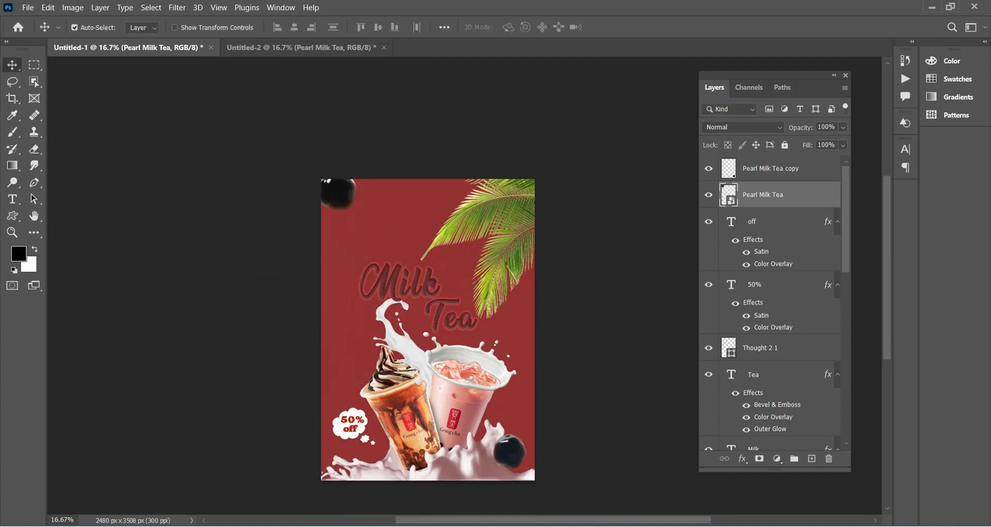
# Duplicate the corner pearl and place the copy partly off the poster's left edge, level with the Tea title
pyautogui.hotkey('ctrl', 'j')
pyautogui.hotkey('ctrl', 't')
pyautogui.moveTo(326, 180); pyautogui.dragTo(324, 316)
pyautogui.press('Return')
pyautogui.scroll(2, 428, 345)
pyautogui.scroll(-3, 428, 335)
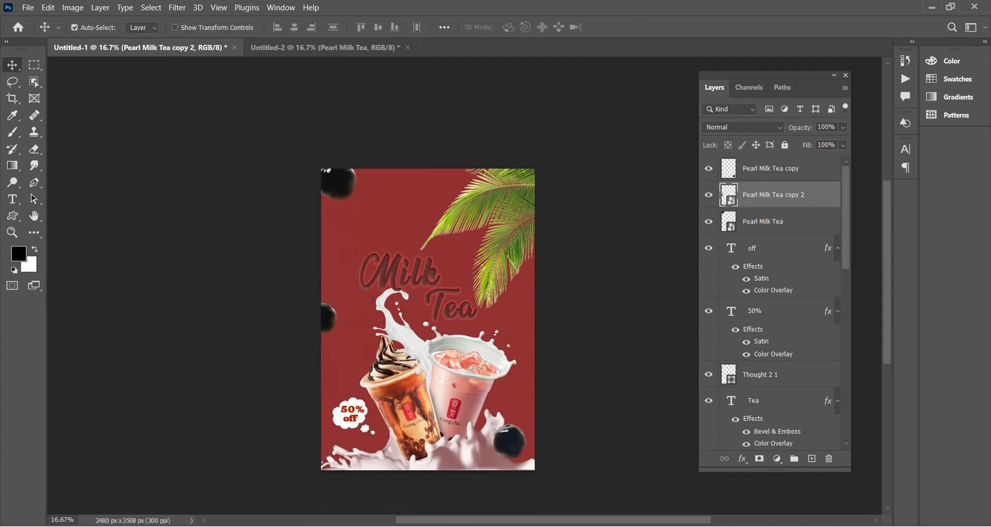
# Duplicate the corner pearl again and place the copy partly off the poster's right edge, below the palm leaf
pyautogui.click(341, 179)
pyautogui.hotkey('ctrl', 'j')
pyautogui.hotkey('ctrl', 't')
pyautogui.moveTo(342, 179); pyautogui.dragTo(519, 368)
pyautogui.moveTo(519, 368); pyautogui.dragTo(529, 302)
pyautogui.press('Return')
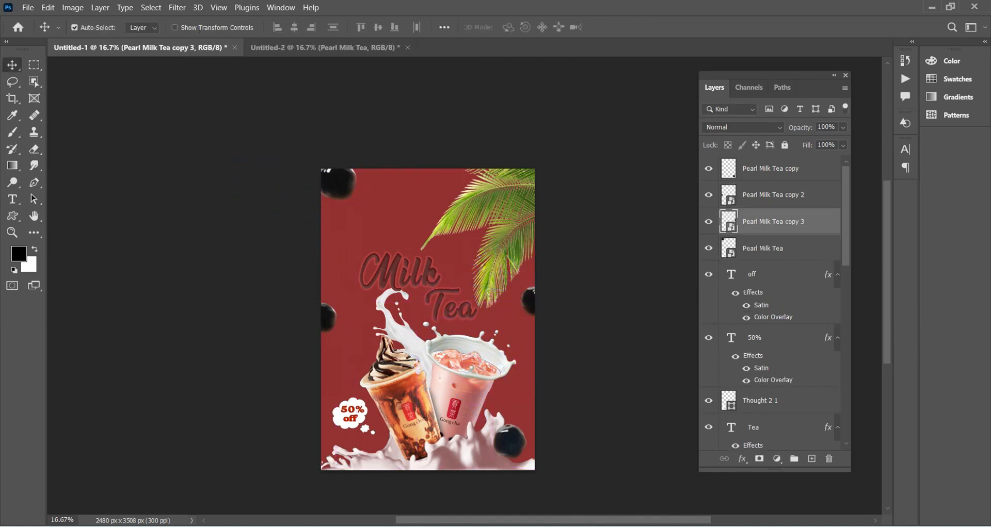
# Move the left-edge pearl down beside the chocolate cup's whipped cream
pyautogui.moveTo(328, 317); pyautogui.dragTo(328, 365)
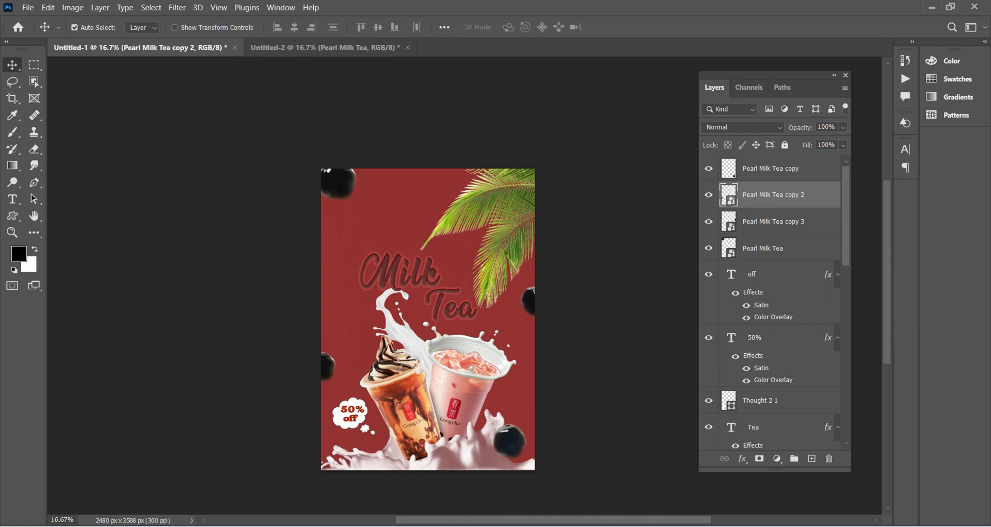
pyautogui.scroll(1, 428, 319)
pyautogui.scroll(-1, 428, 320)
# Apply a Motion Blur at a 0° angle to the upper-left corner pearl and the right-edge pearl
pyautogui.click(339, 183)
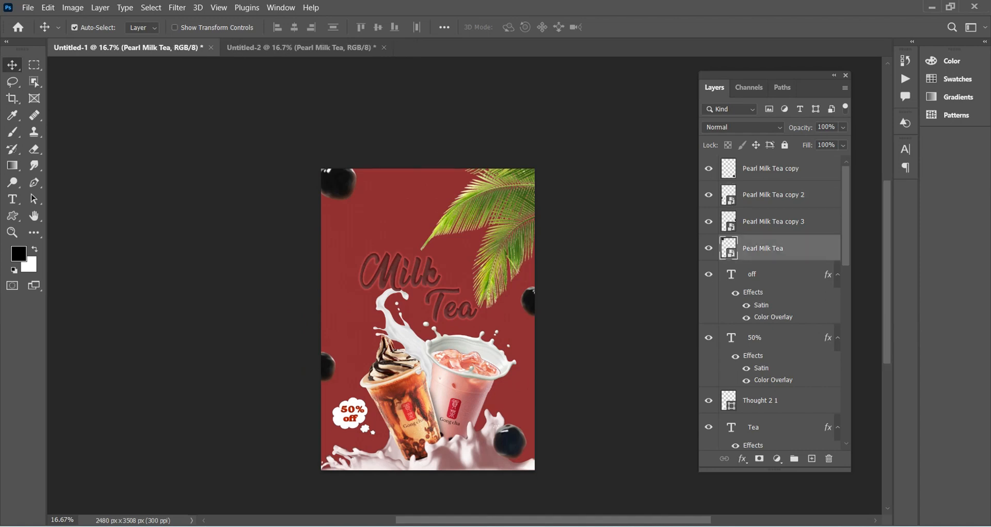
pyautogui.click(177, 8)
pyautogui.moveTo(183, 159)
pyautogui.click(367, 228)
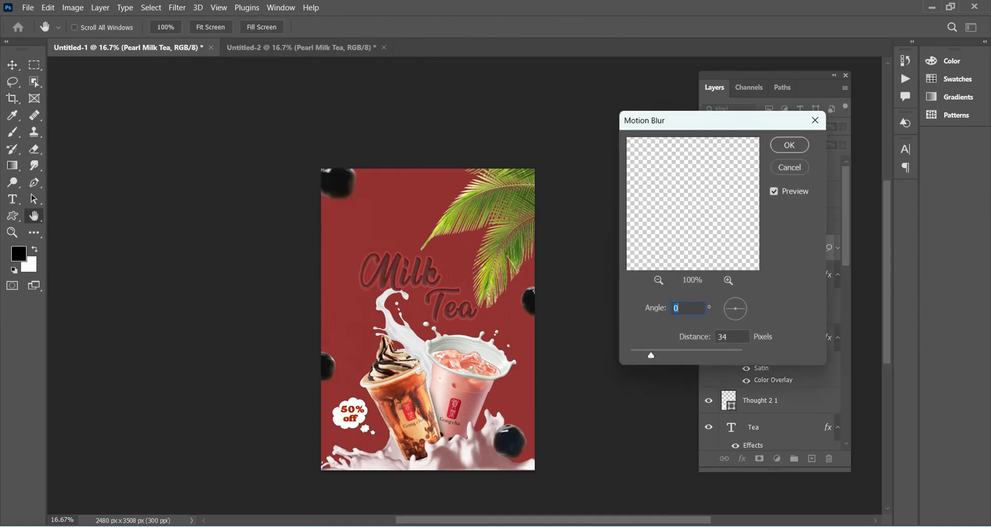
pyautogui.click(789, 145)
pyautogui.click(774, 222)
pyautogui.click(177, 8)
pyautogui.click(360, 231)
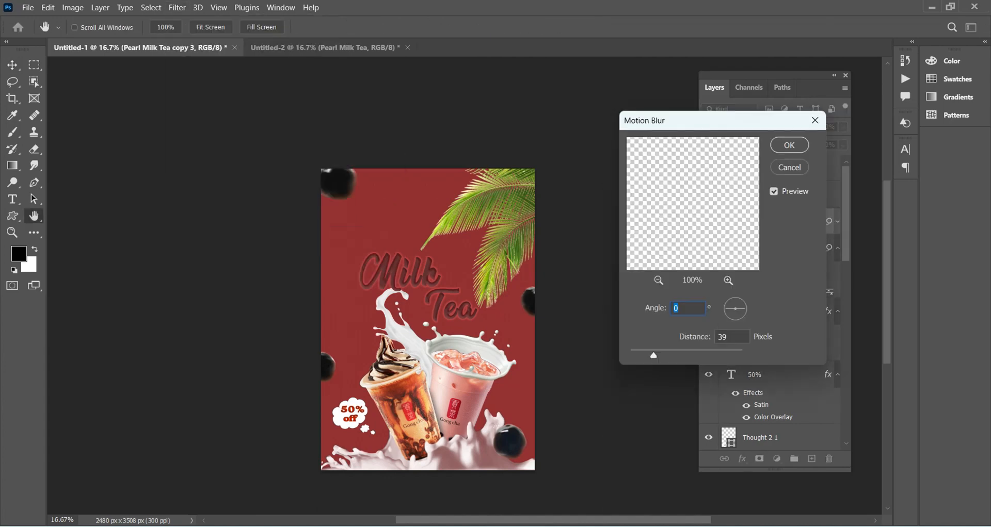
pyautogui.click(789, 145)
# Apply a Motion Blur at 0° with a 29-pixel distance to the left-edge pearl
pyautogui.click(774, 195)
pyautogui.click(177, 8)
pyautogui.click(361, 230)
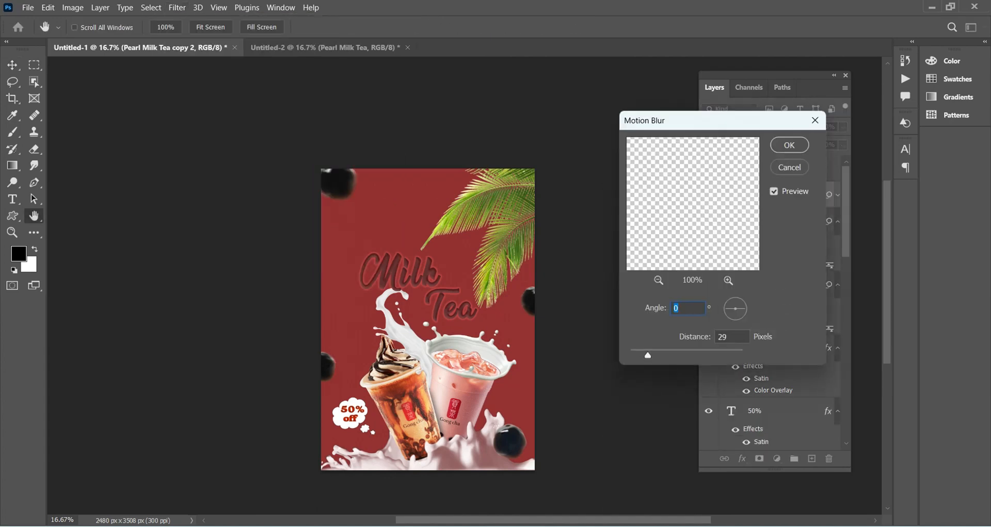
pyautogui.click(647, 356)
pyautogui.click(788, 145)
# Apply a Motion Blur at 0° with a 17-pixel distance to the lower-right pearl
pyautogui.click(774, 168)
pyautogui.click(177, 8)
pyautogui.click(361, 230)
pyautogui.click(647, 355)
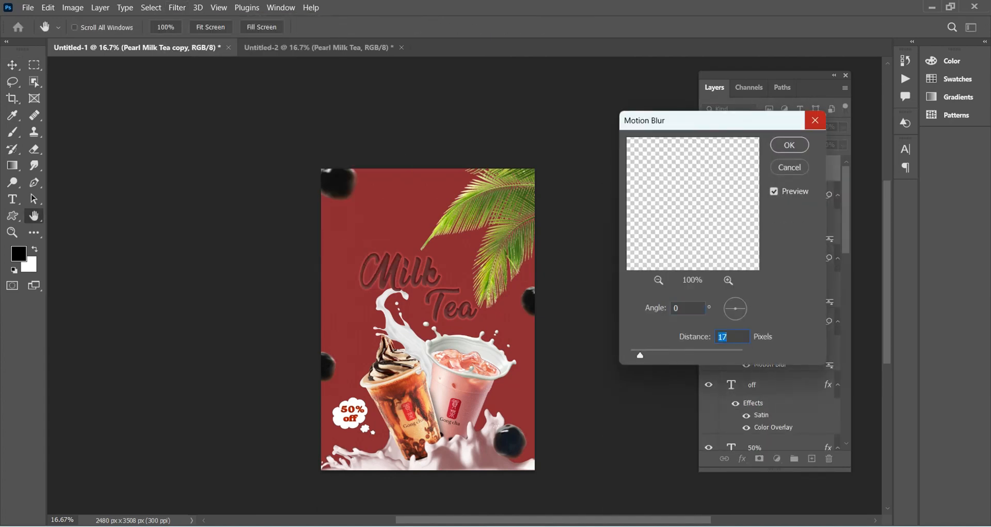
pyautogui.click(788, 145)
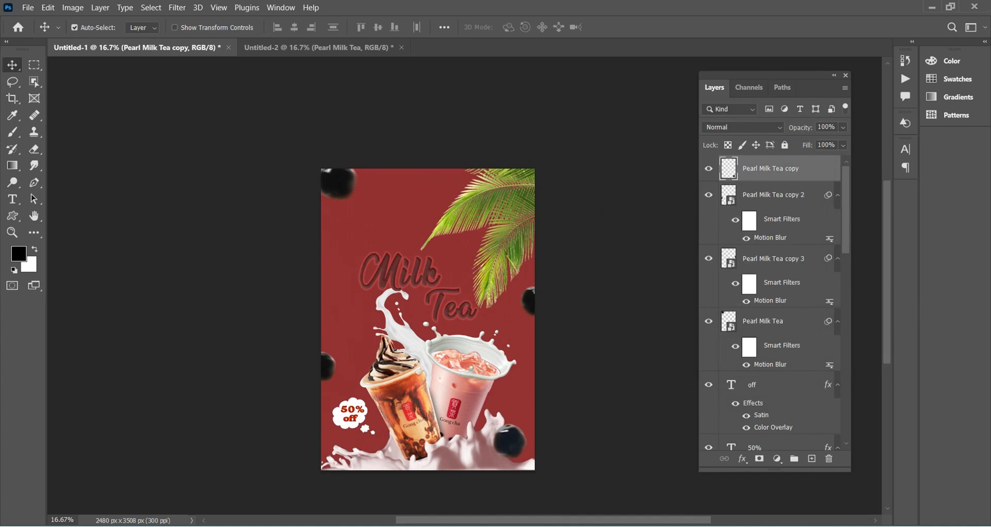
# Stamp all visible layers into a new merged layer and open the Camera Raw Filter on it
pyautogui.hotkey('ctrl', 'alt', 'shift', 'e')
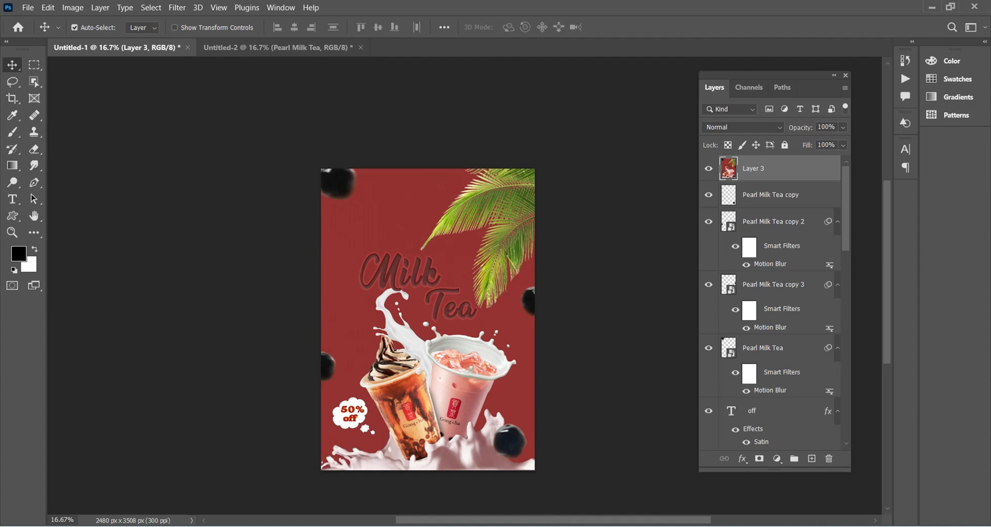
pyautogui.click(177, 7)
pyautogui.click(212, 96)
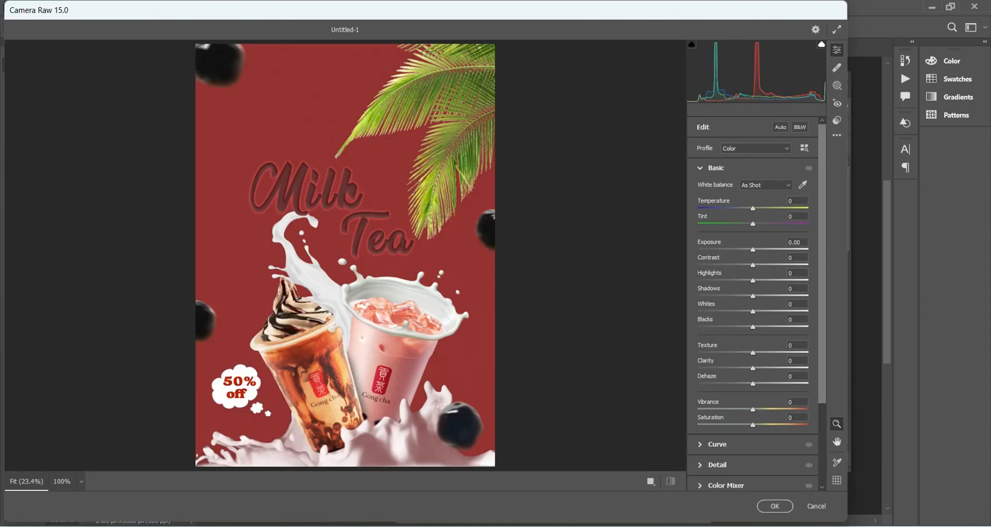
# Set Temperature +19, Tint +5 and Contrast +45, slightly adjust Clarity, Dehaze, Vibrance and Saturation, and apply the Camera Raw grading
pyautogui.moveTo(752, 208); pyautogui.dragTo(763, 209)
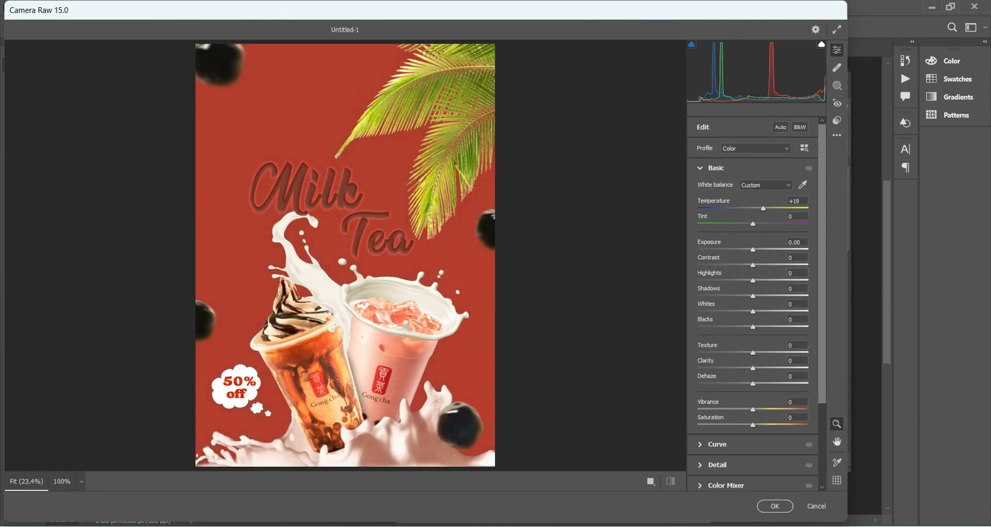
pyautogui.moveTo(753, 265); pyautogui.dragTo(778, 265)
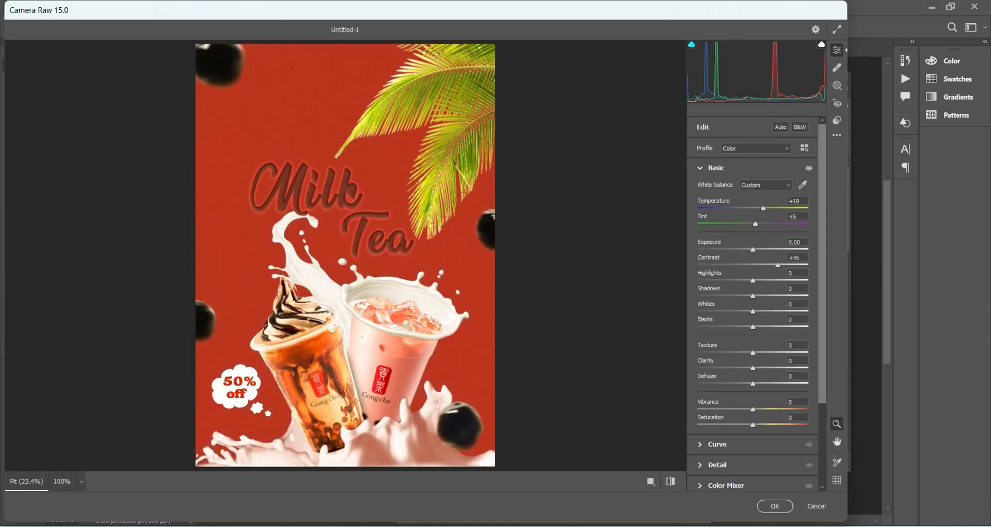
pyautogui.moveTo(752, 353); pyautogui.dragTo(751, 425)
pyautogui.doubleClick(730, 353)
pyautogui.press('Return')
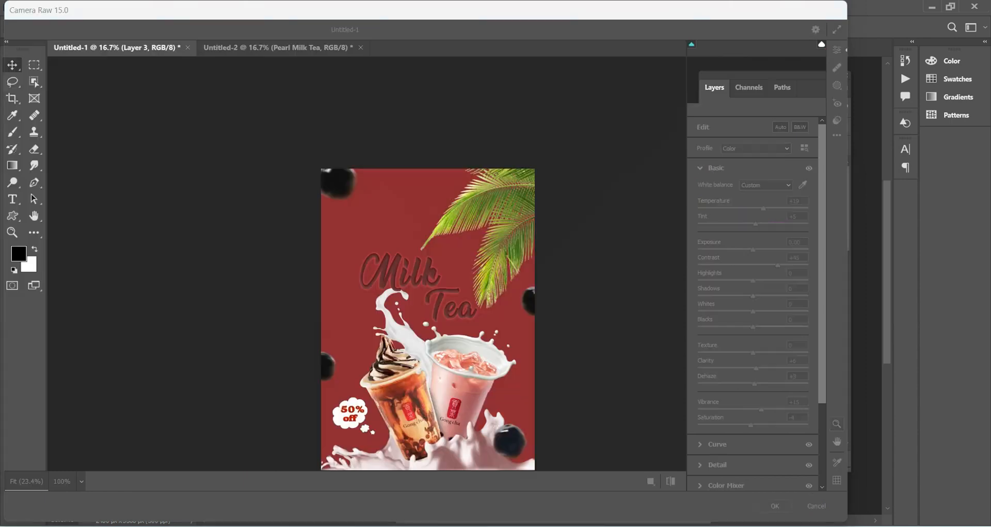